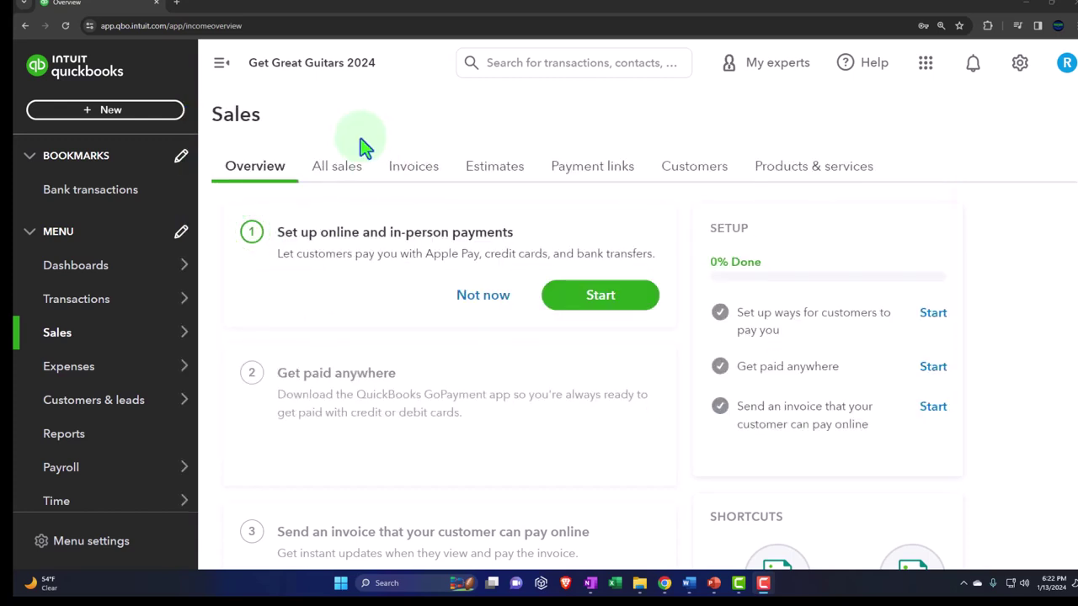
left_click(141, 112)
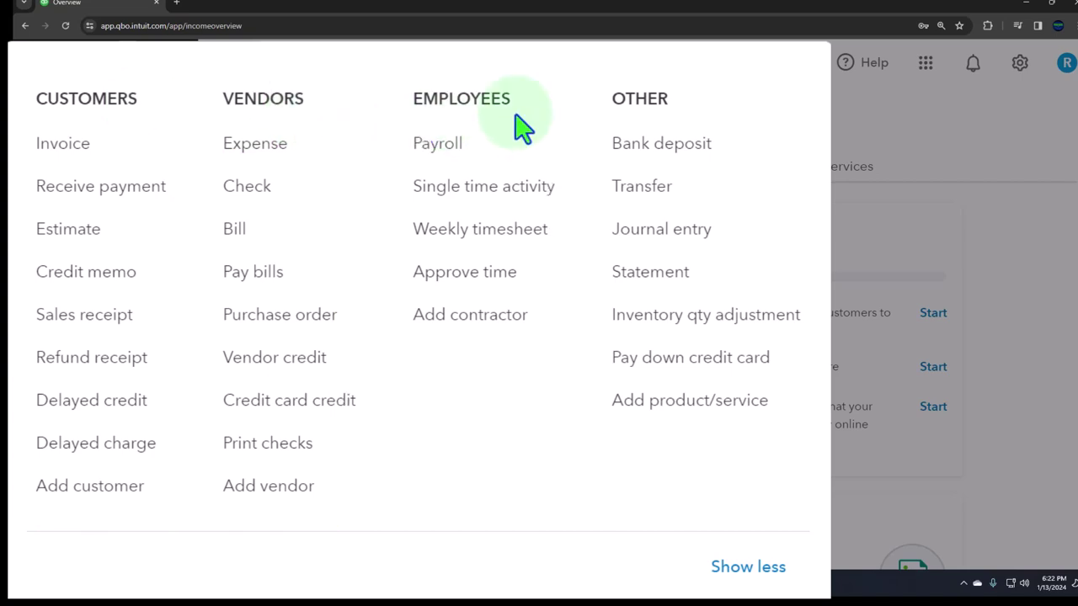
key("Escape")
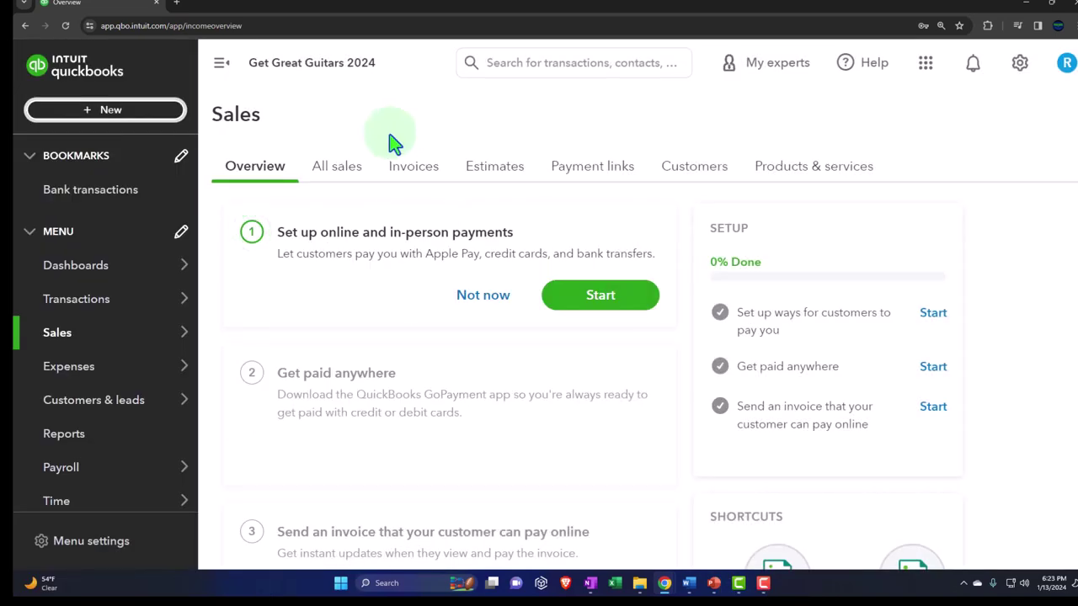
mouse_move(71, 341)
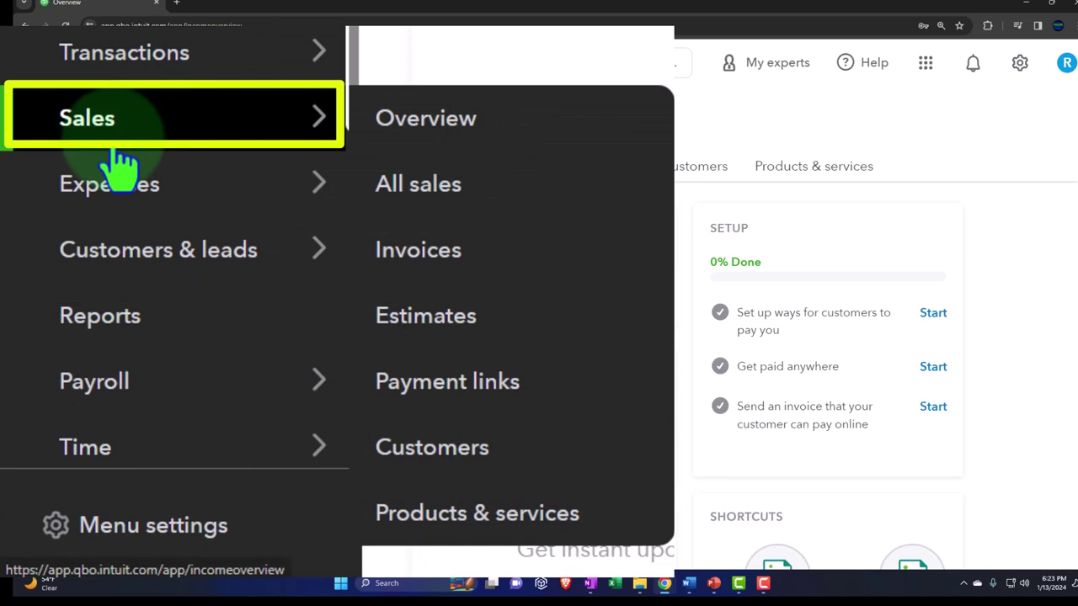
mouse_move(116, 202)
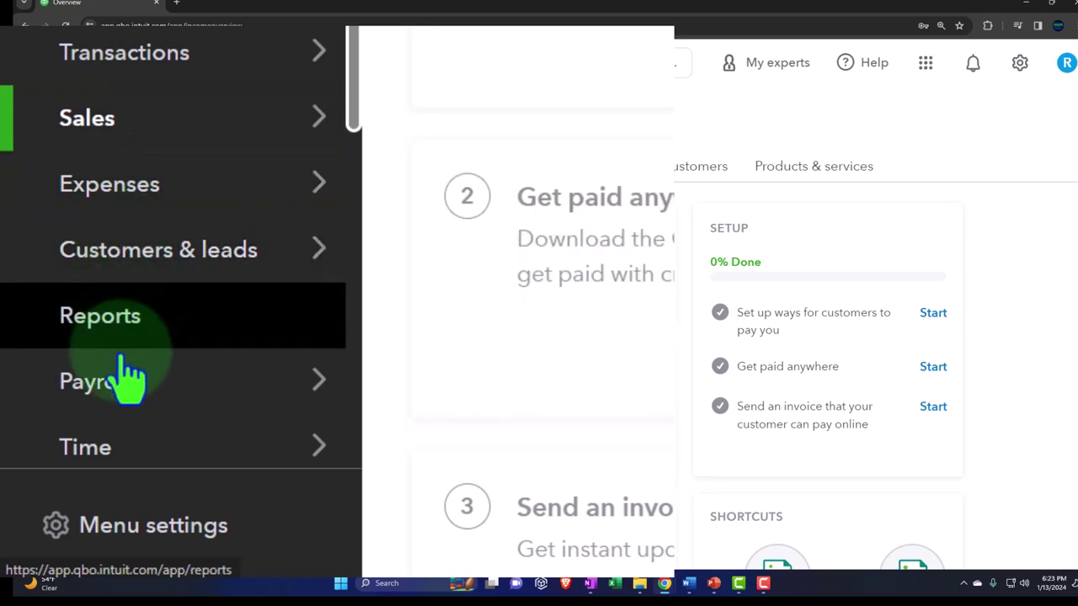
mouse_move(121, 402)
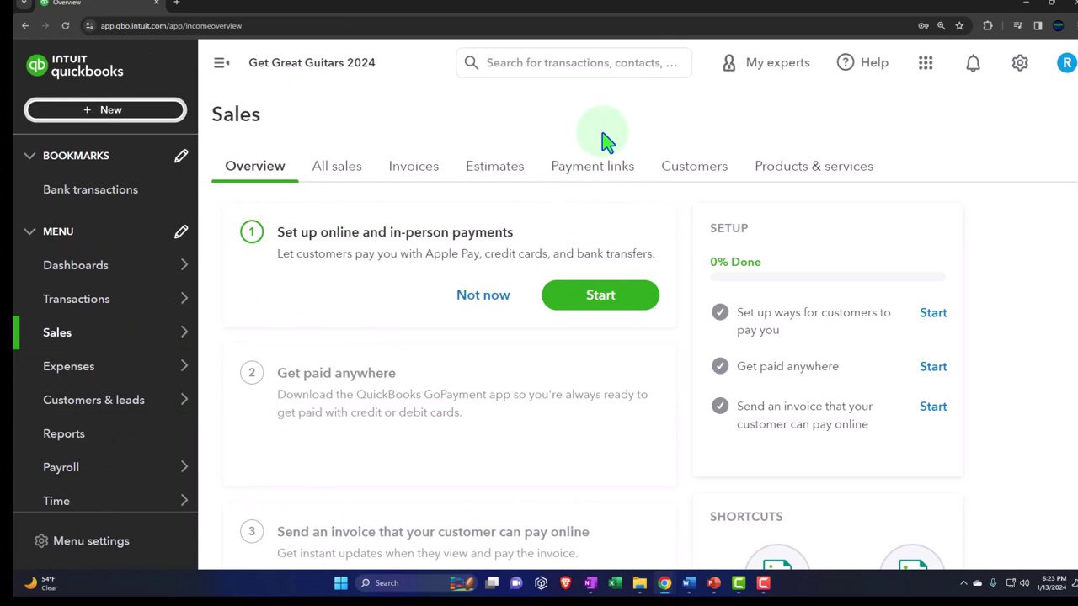
Open the Expenses section of the company's account settings, switching sections without saving
left_click(1019, 66)
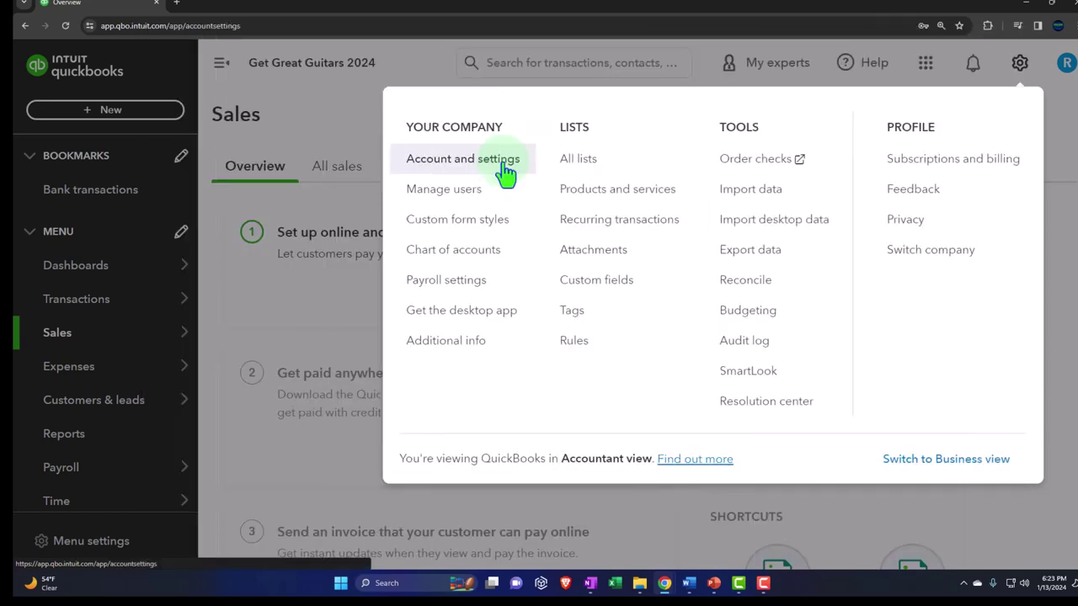
left_click(495, 160)
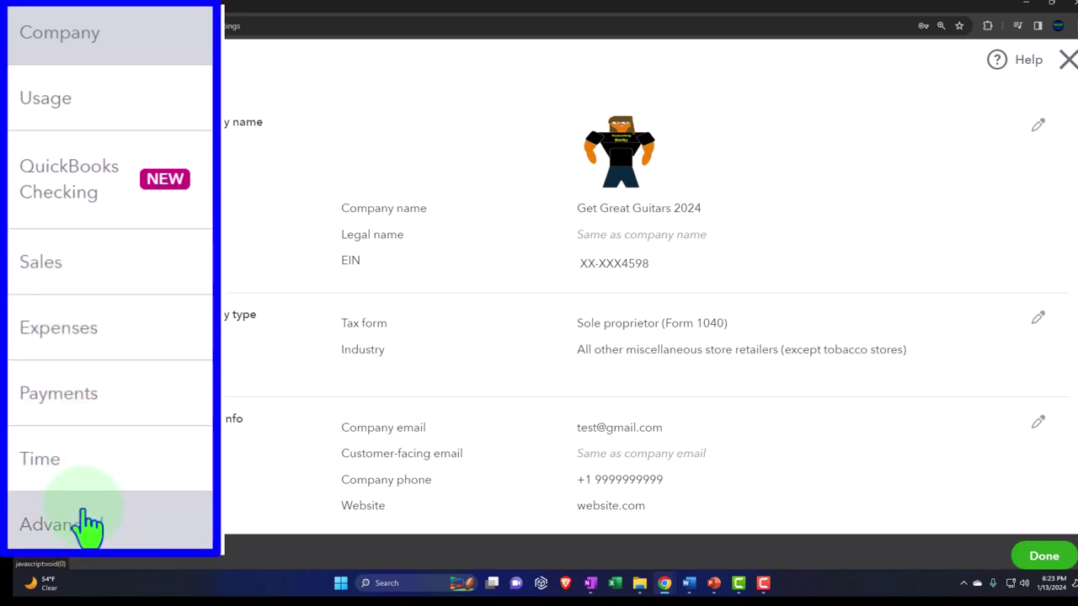
left_click(72, 320)
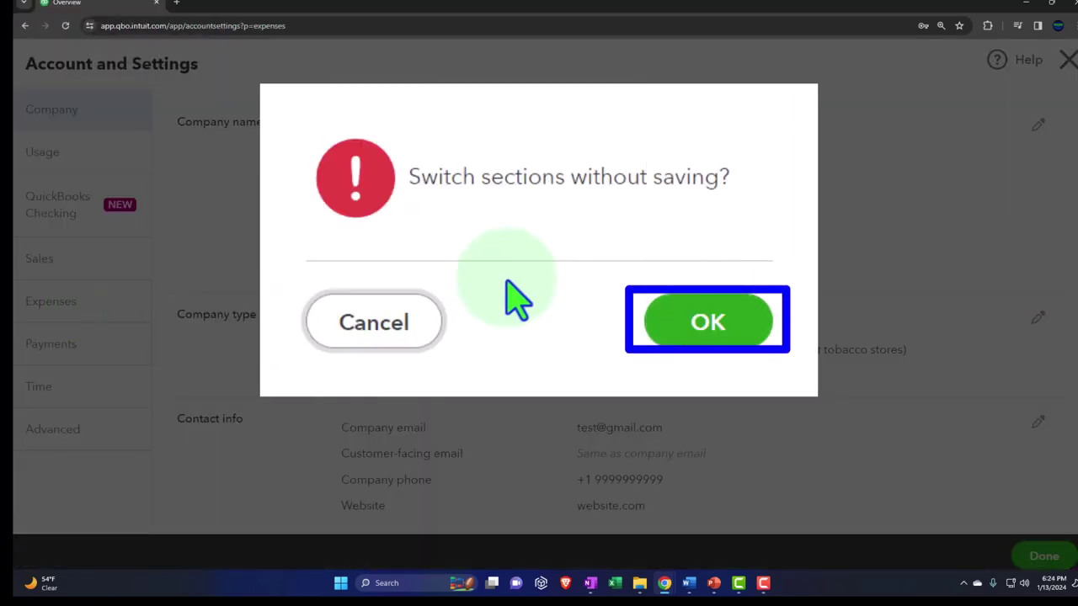
left_click(663, 364)
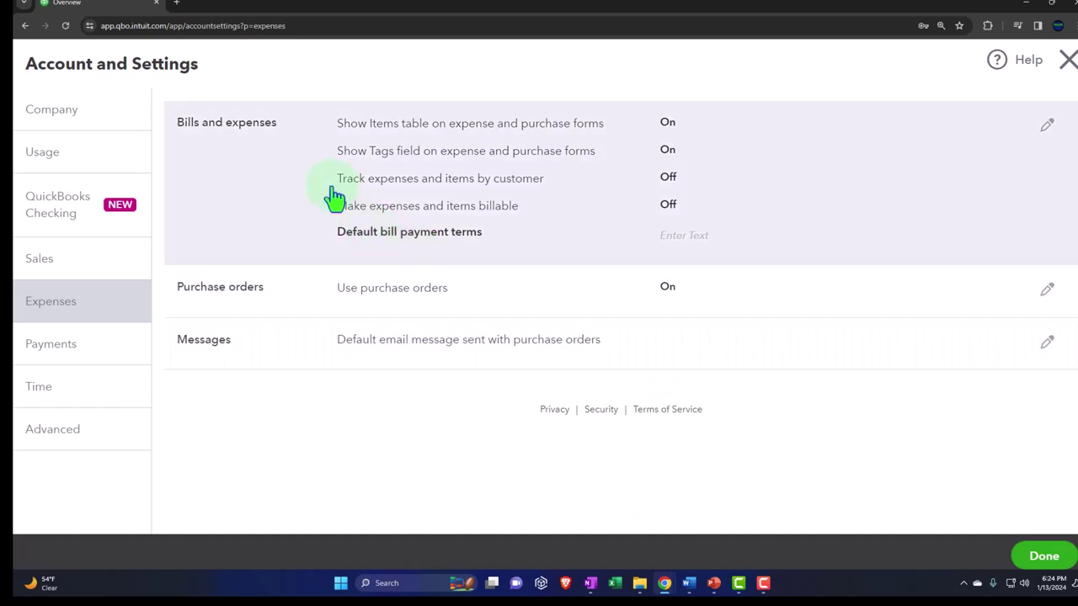
Open the Bills and expenses settings, read the help on showing the Items table, and leave the settings
left_click(334, 196)
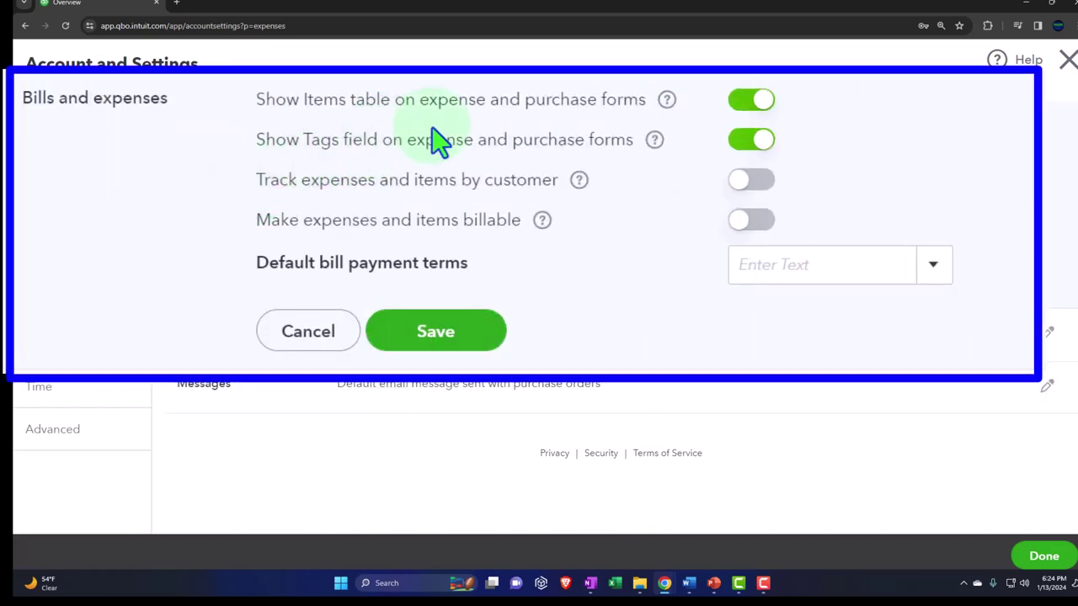
left_click(665, 101)
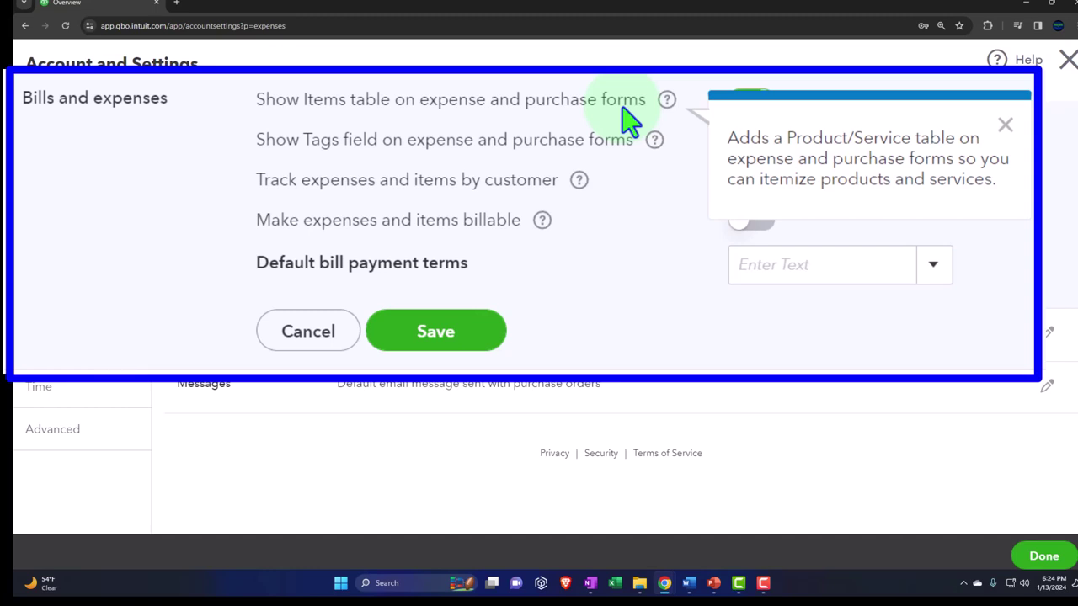
left_click(1065, 60)
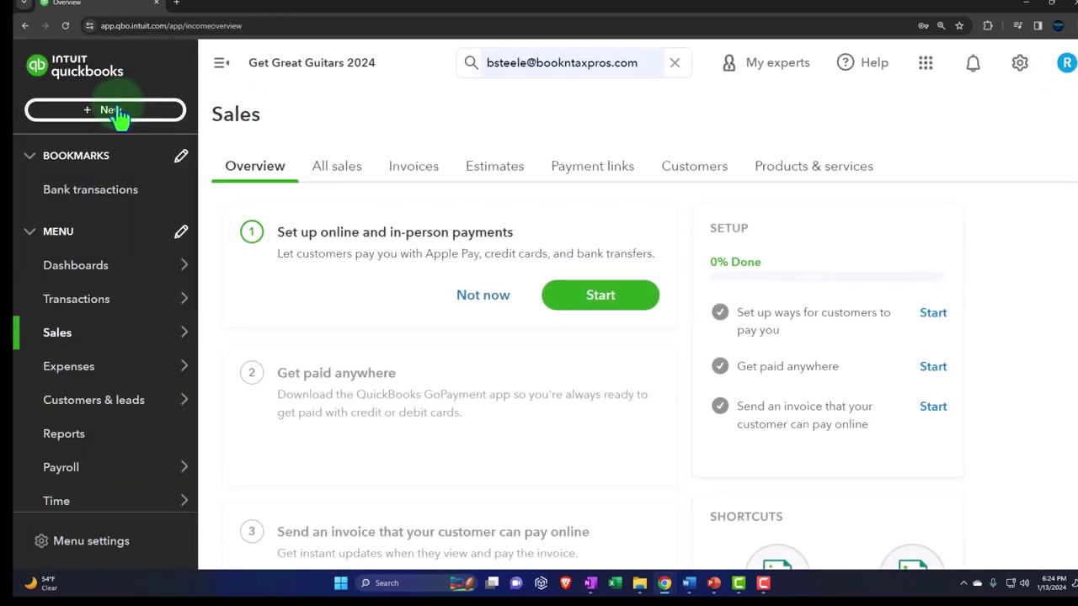
Open a blank vendor expense form and dismiss its guided tour
left_click(116, 111)
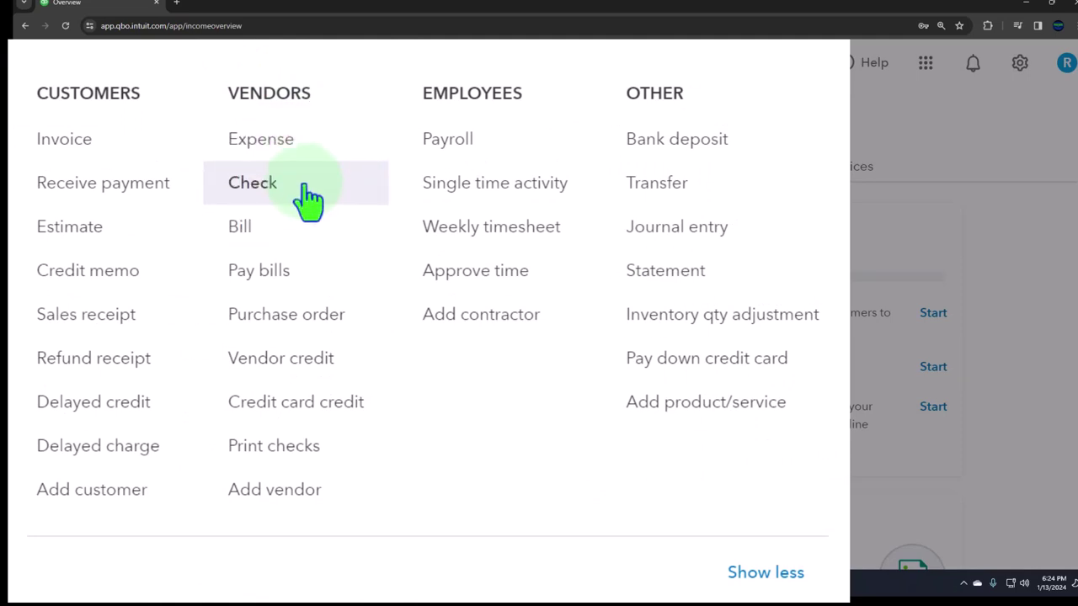
left_click(303, 140)
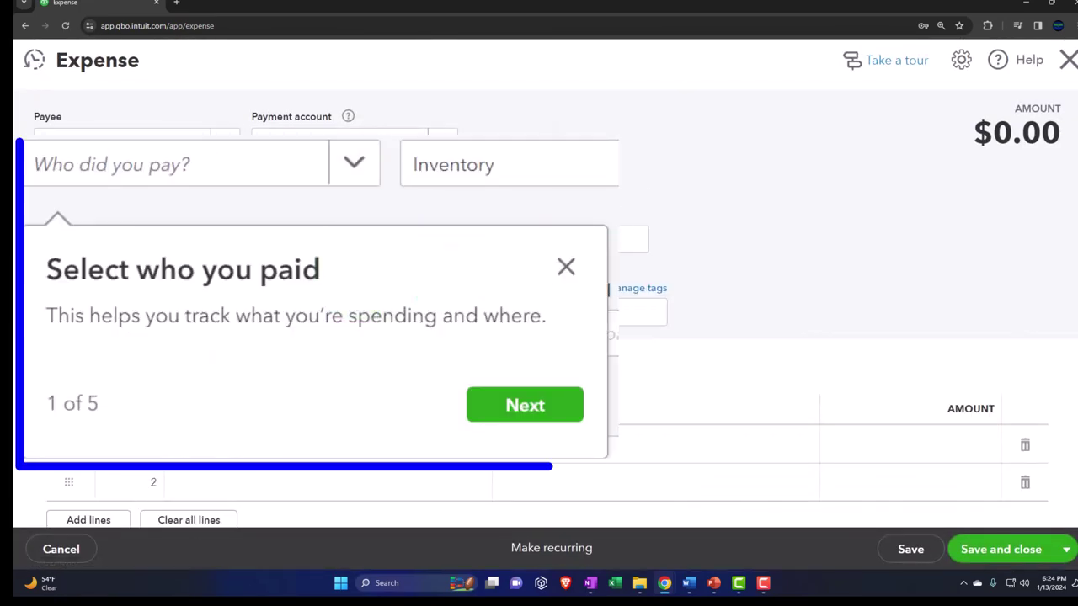
left_click(567, 266)
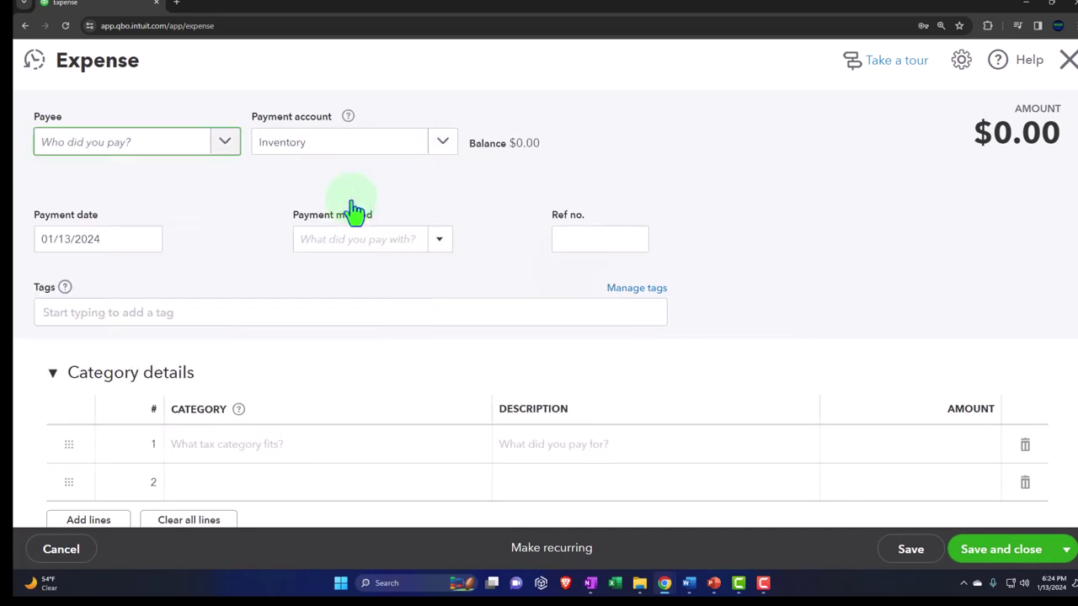
Examine the category lines on the expense form, expand Item details, and leave the form without saving
scroll(315, 233, "down", 1)
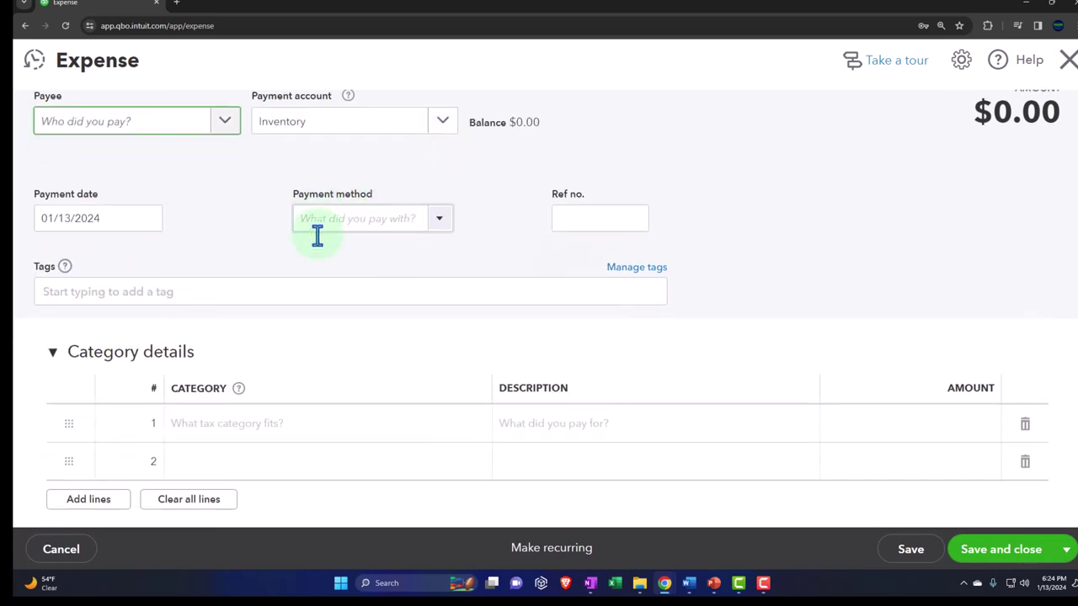
left_click(268, 396)
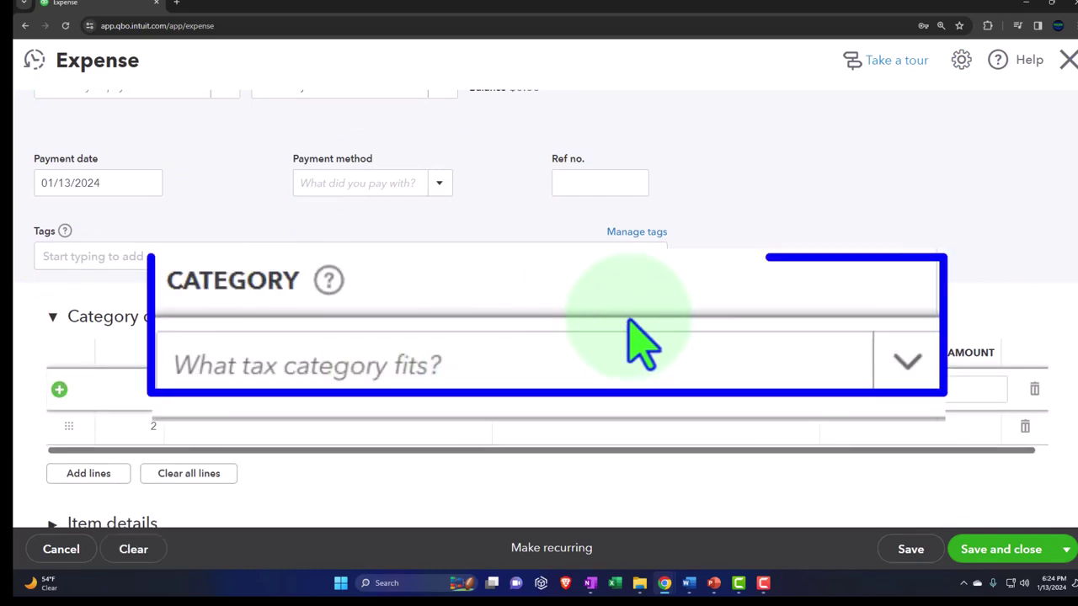
scroll(368, 378, "down", 1)
scroll(368, 378, "down", 1)
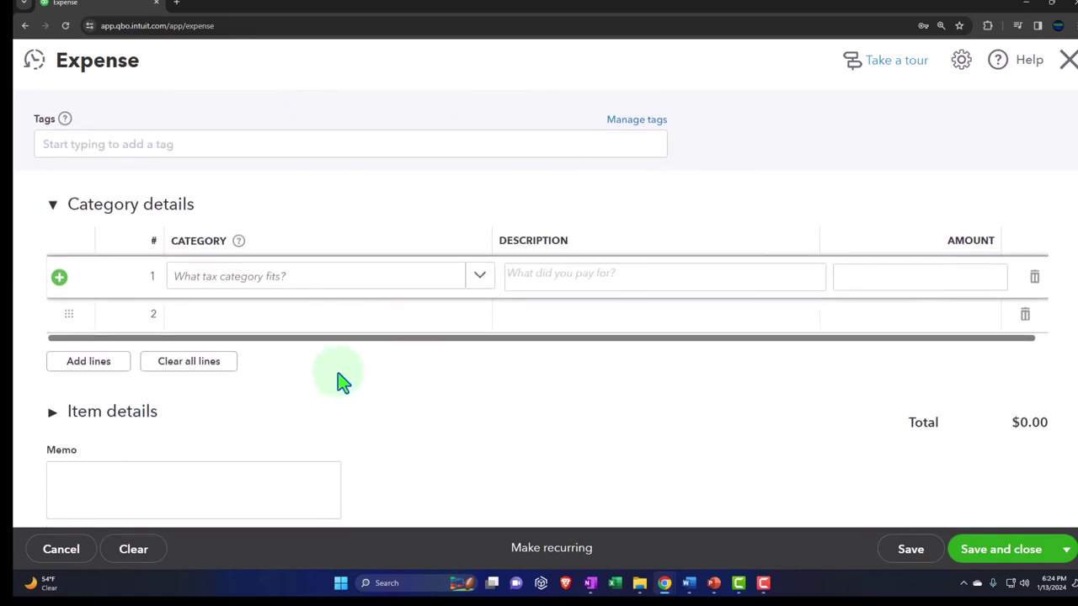
left_click(53, 422)
scroll(56, 428, "down", 2)
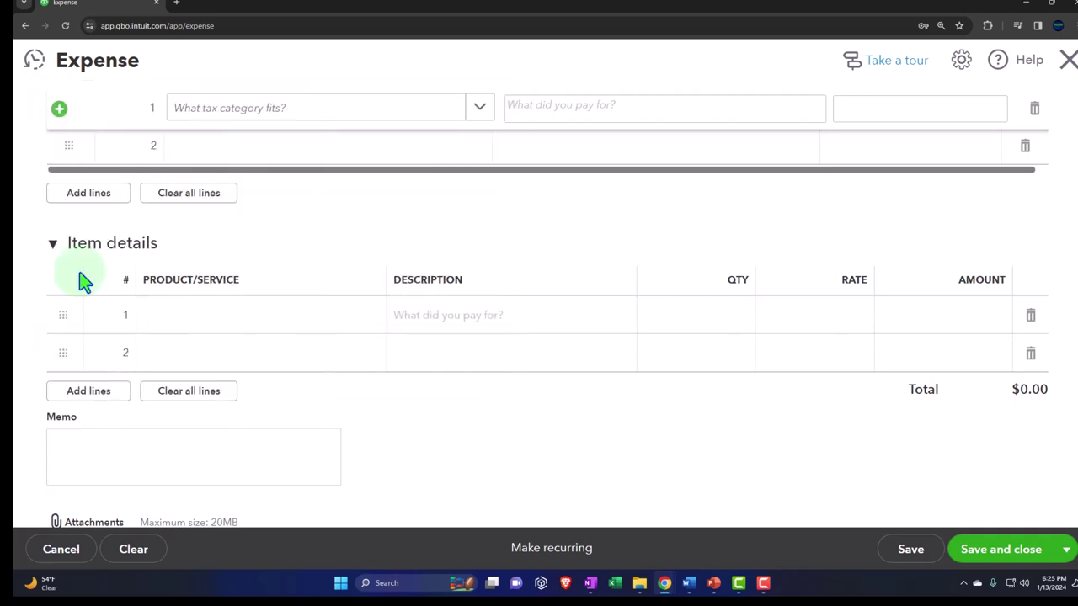
scroll(78, 291, "up", 1)
scroll(52, 310, "up", 3)
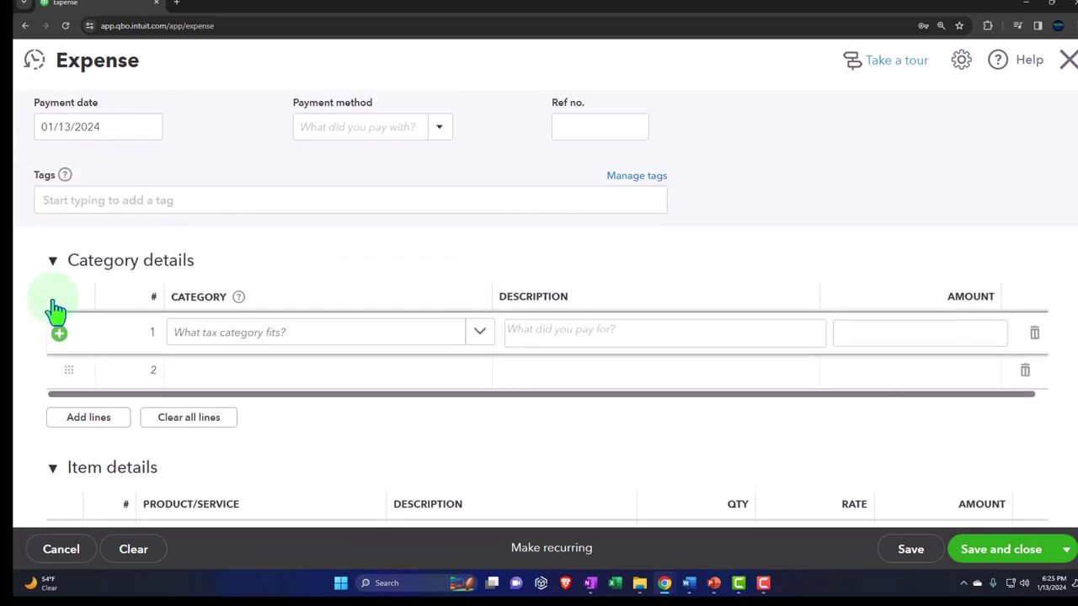
left_click(1065, 71)
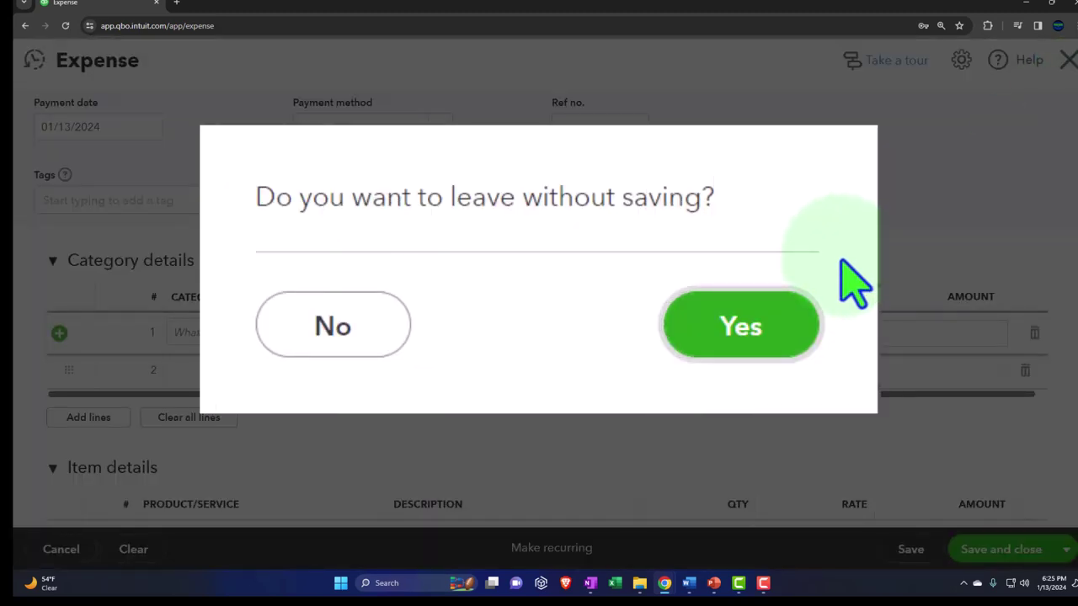
left_click(758, 332)
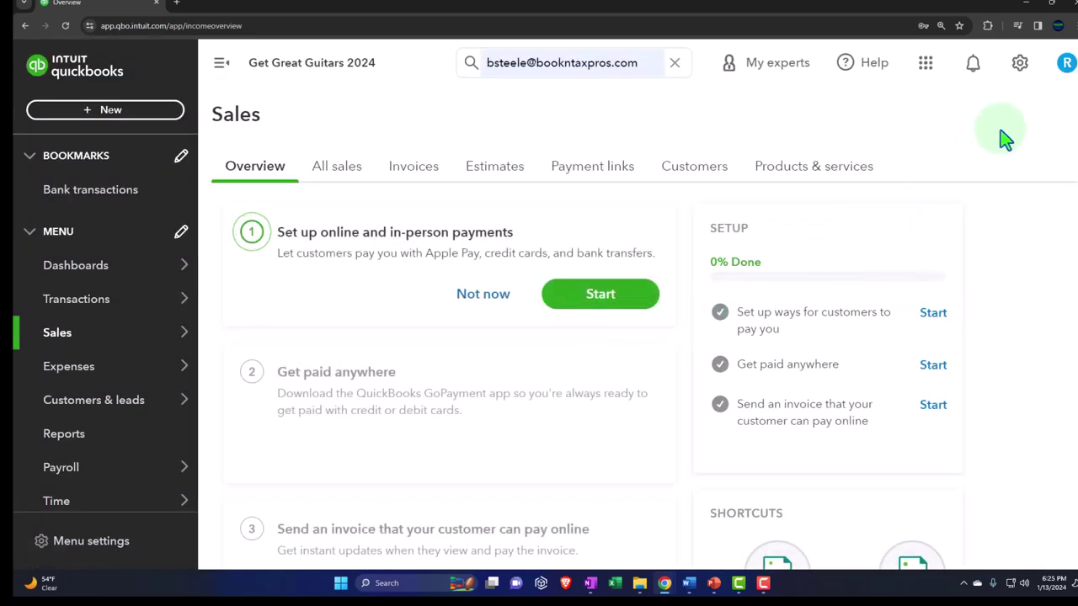
Return to the Expenses section of the account settings, switching sections without saving
left_click(1019, 67)
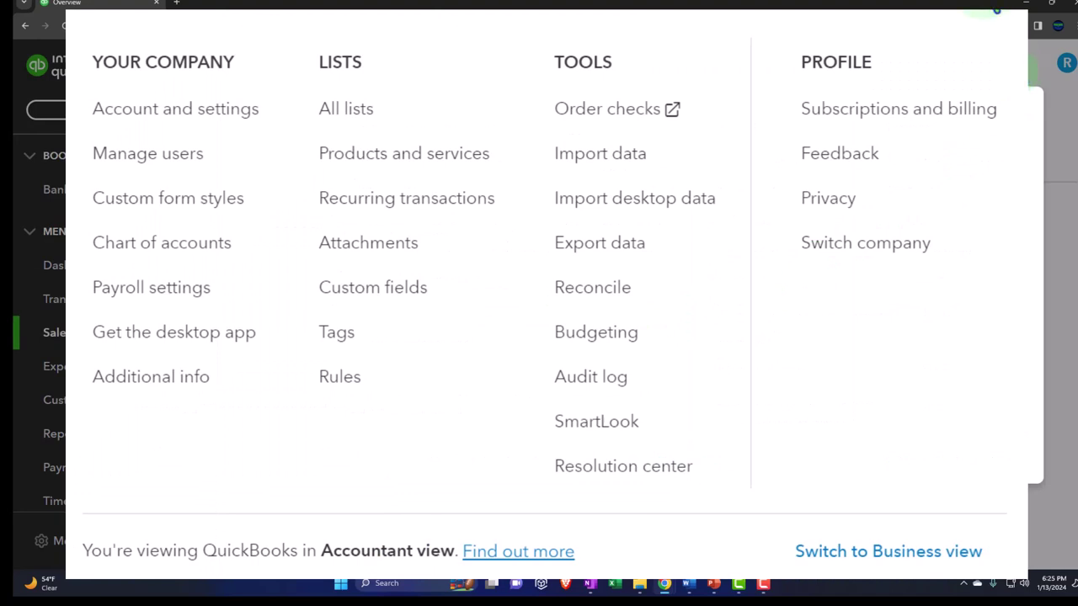
left_click(183, 136)
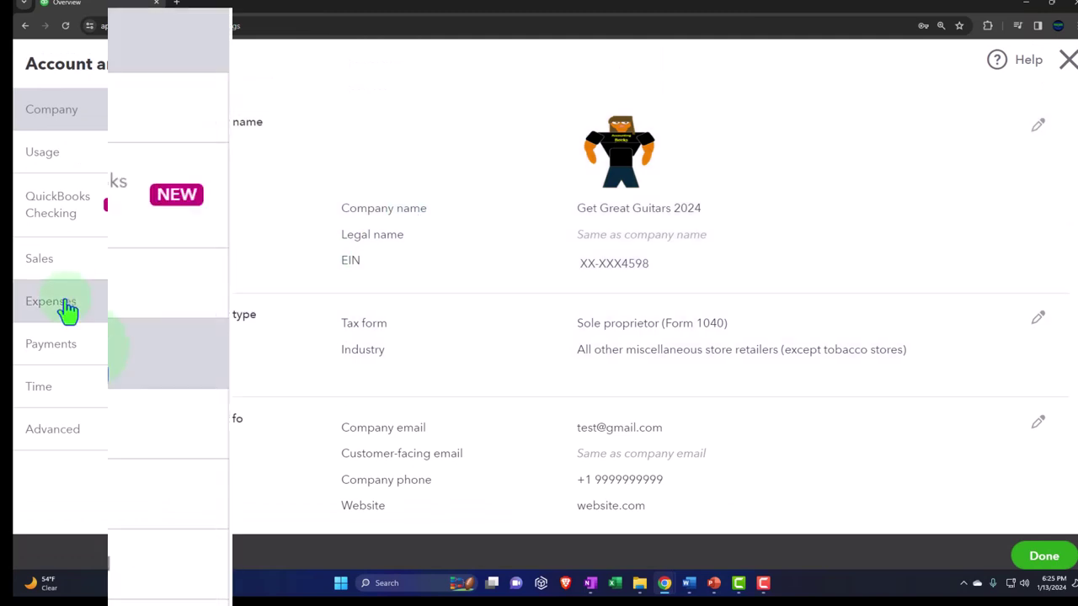
left_click(68, 310)
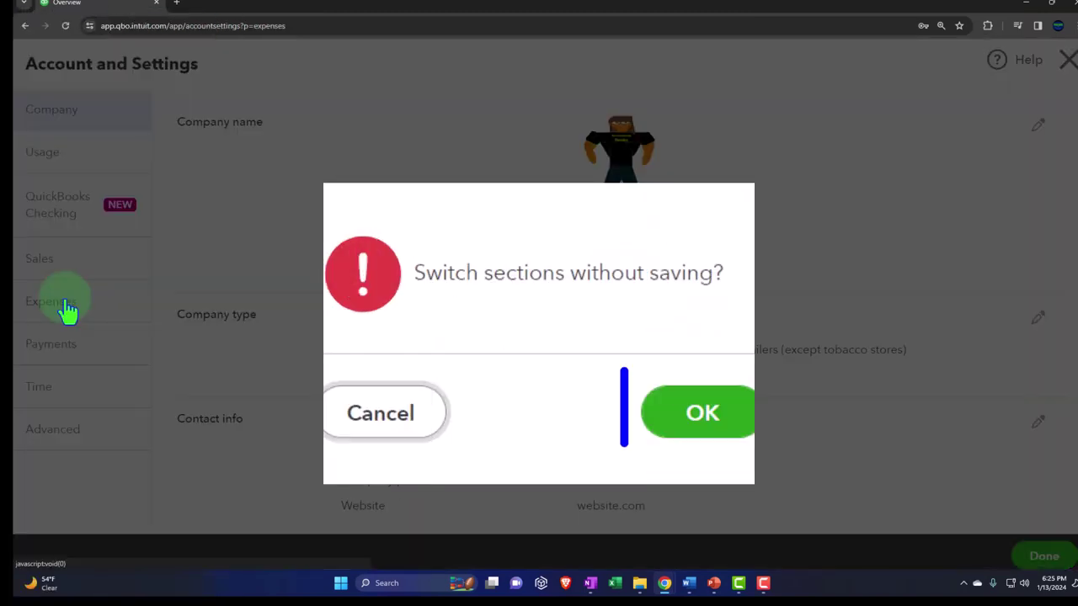
left_click(704, 414)
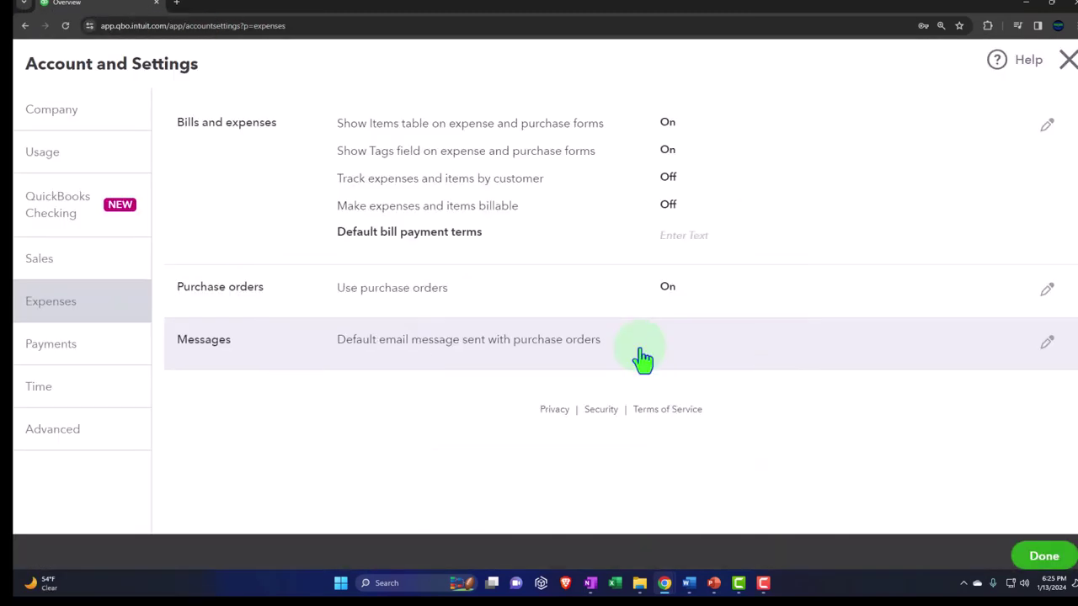
Read the help for the Tags field, customer tracking and billable options under Bills and expenses, and close the settings
left_click(513, 217)
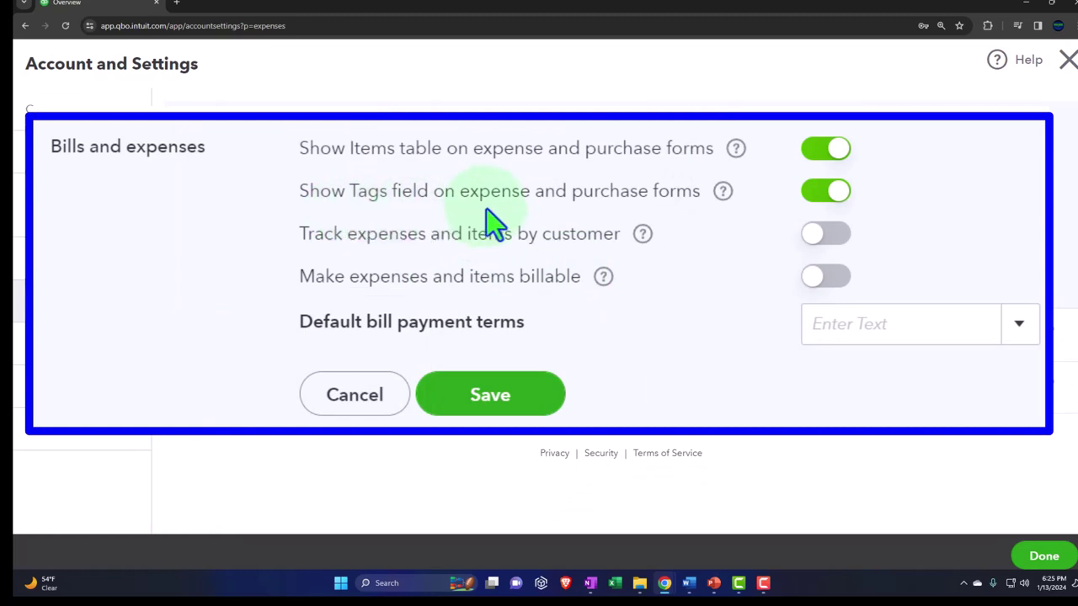
mouse_move(722, 205)
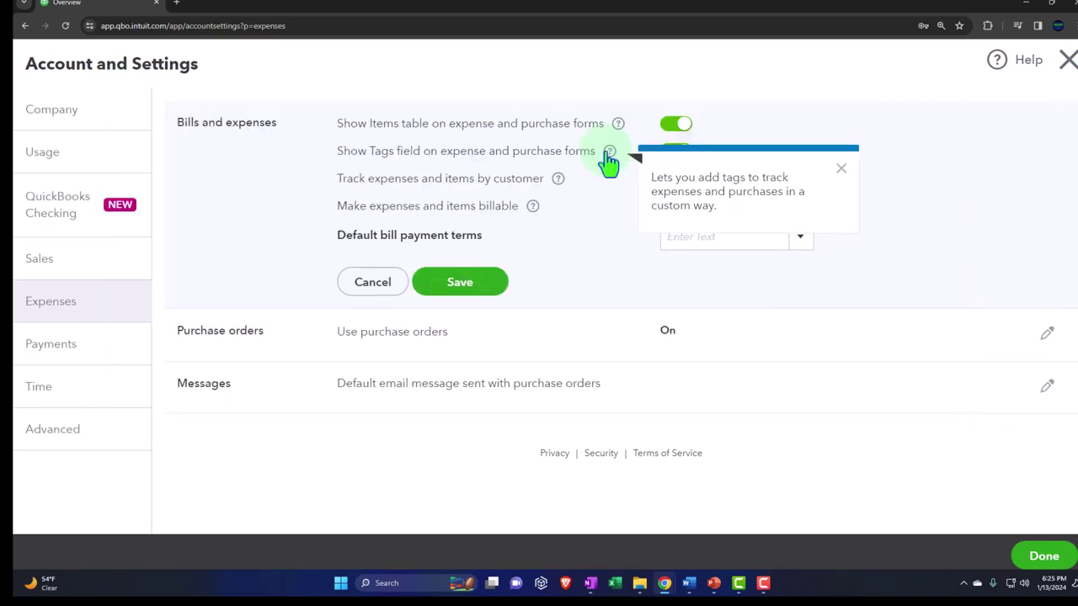
left_click(841, 170)
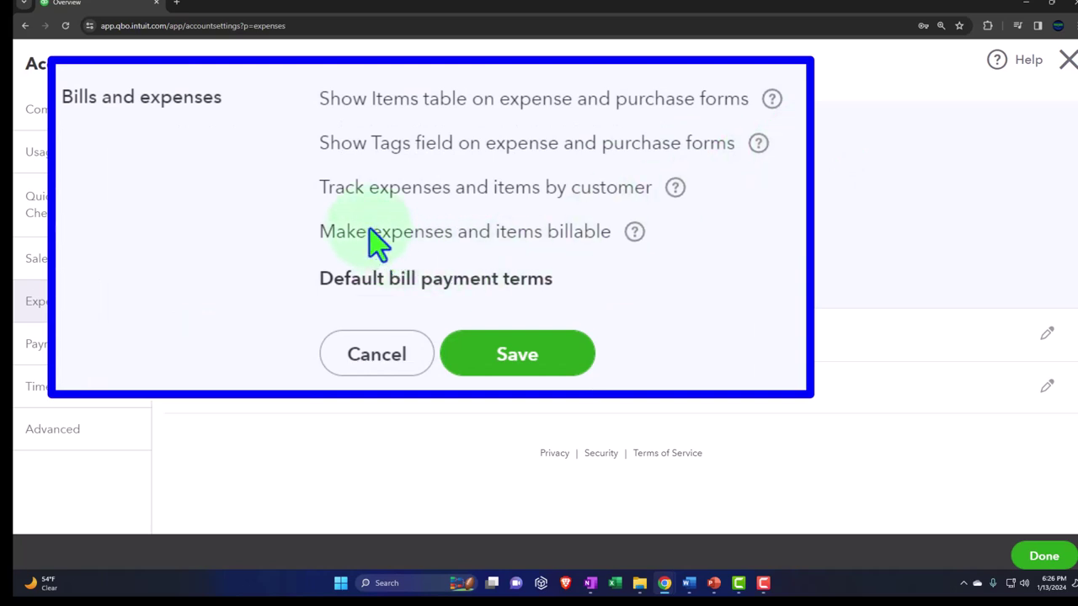
left_click(557, 180)
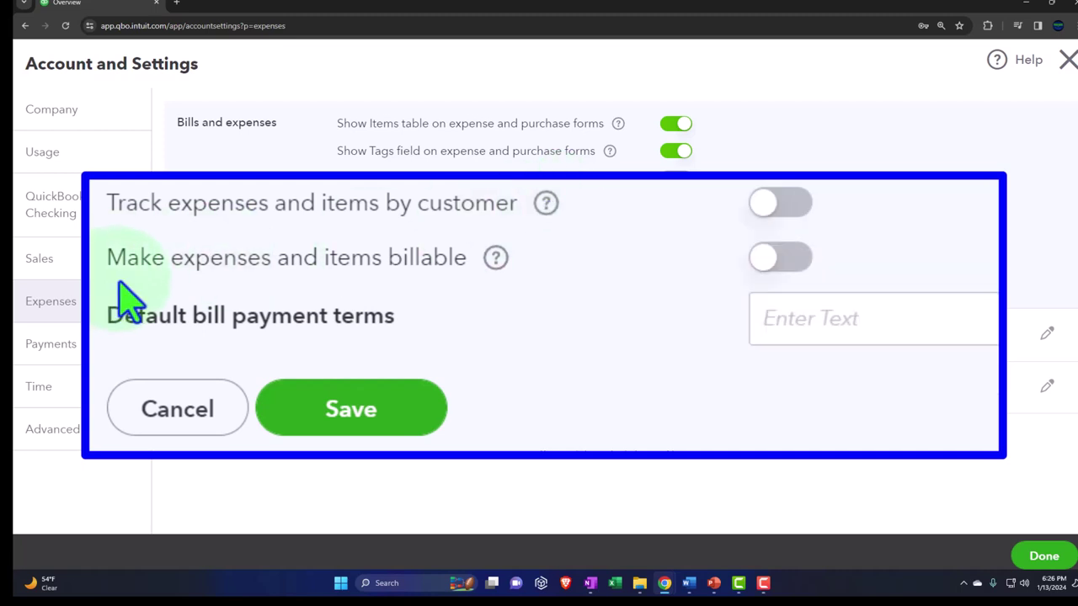
mouse_move(496, 258)
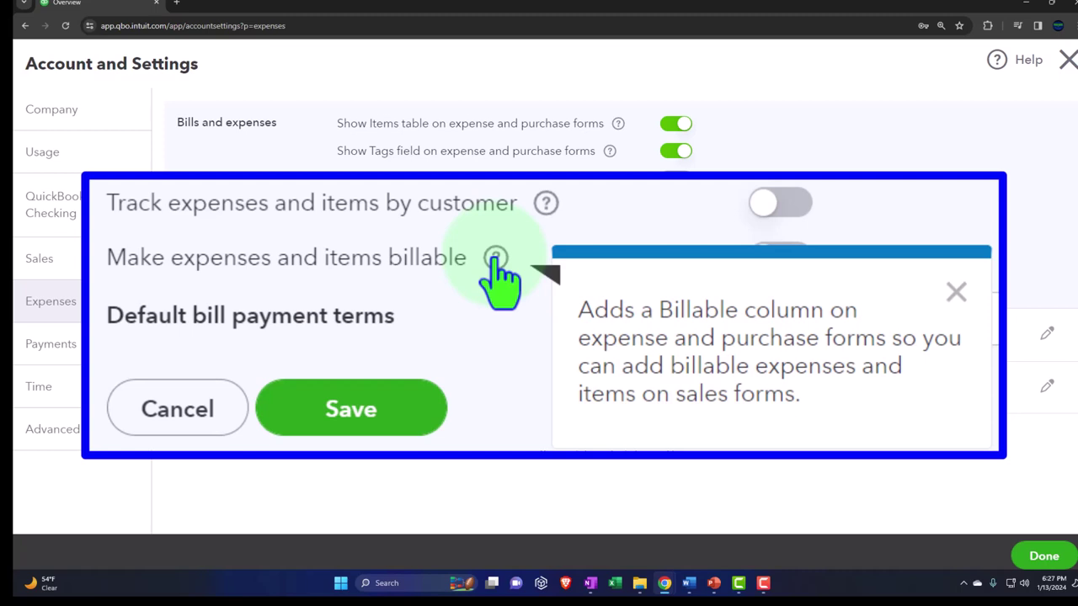
left_click(1068, 64)
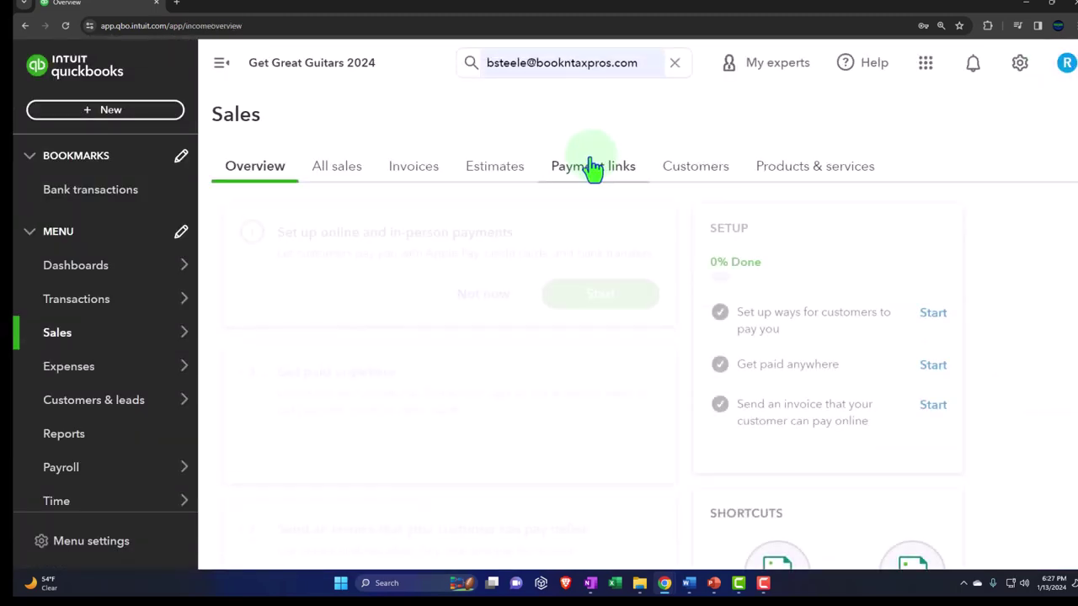
Open a new vendor expense form and view its Category details and Item details tables
left_click(118, 117)
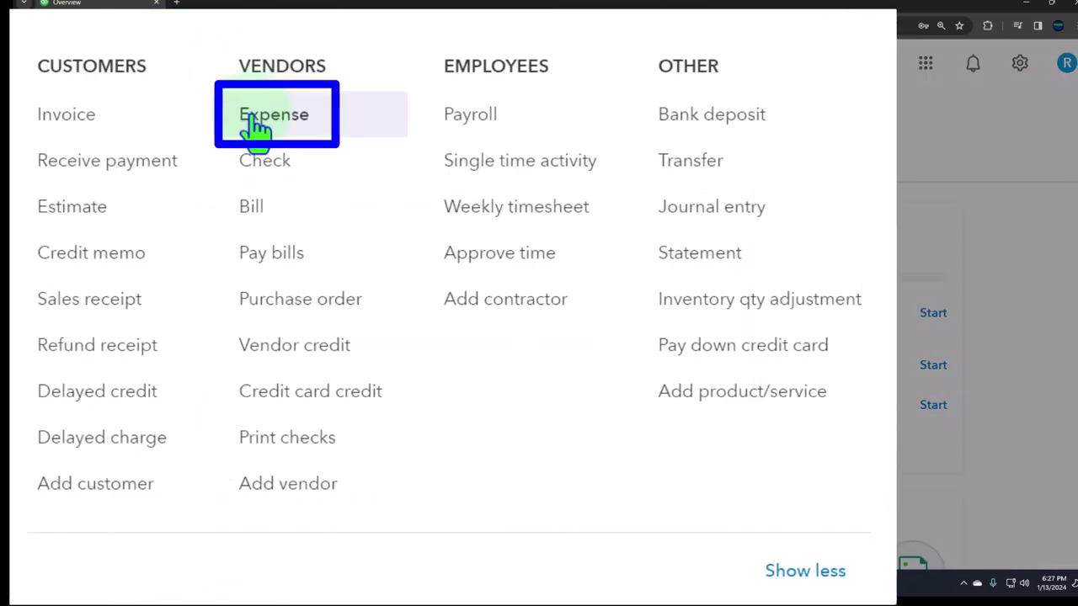
left_click(186, 207)
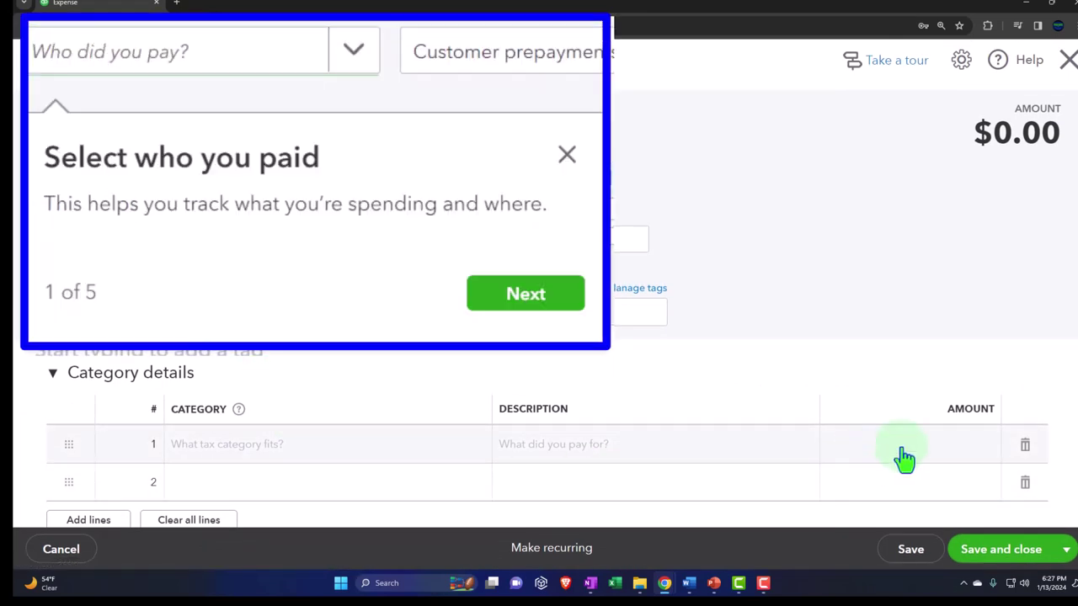
scroll(903, 458, "down", 2)
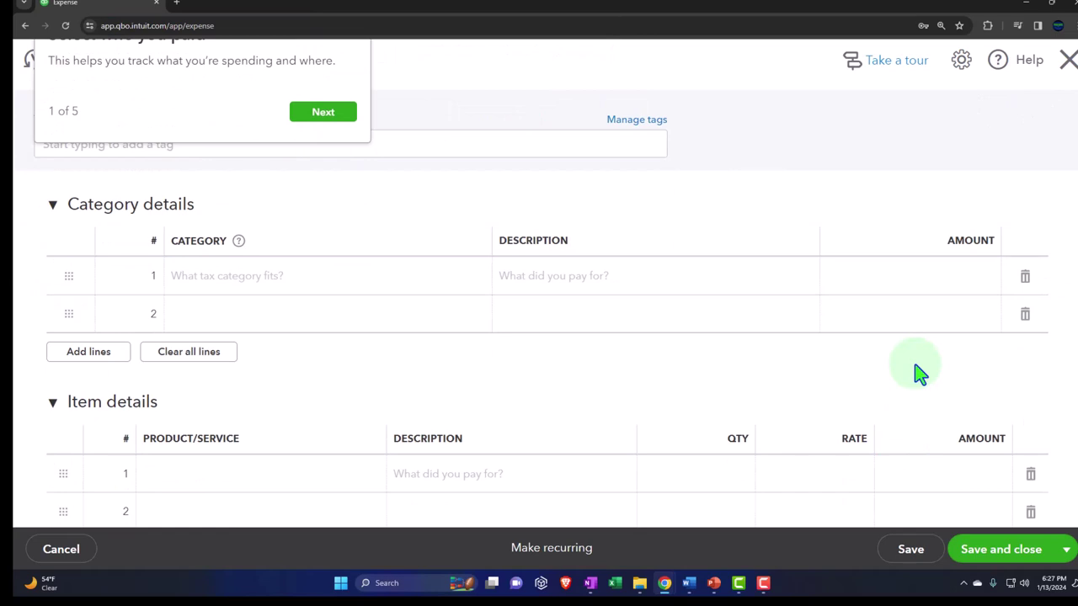
Dismiss the guided tour on the expense form, view the tags field and Category details columns, and close the form
scroll(917, 375, "up", 2)
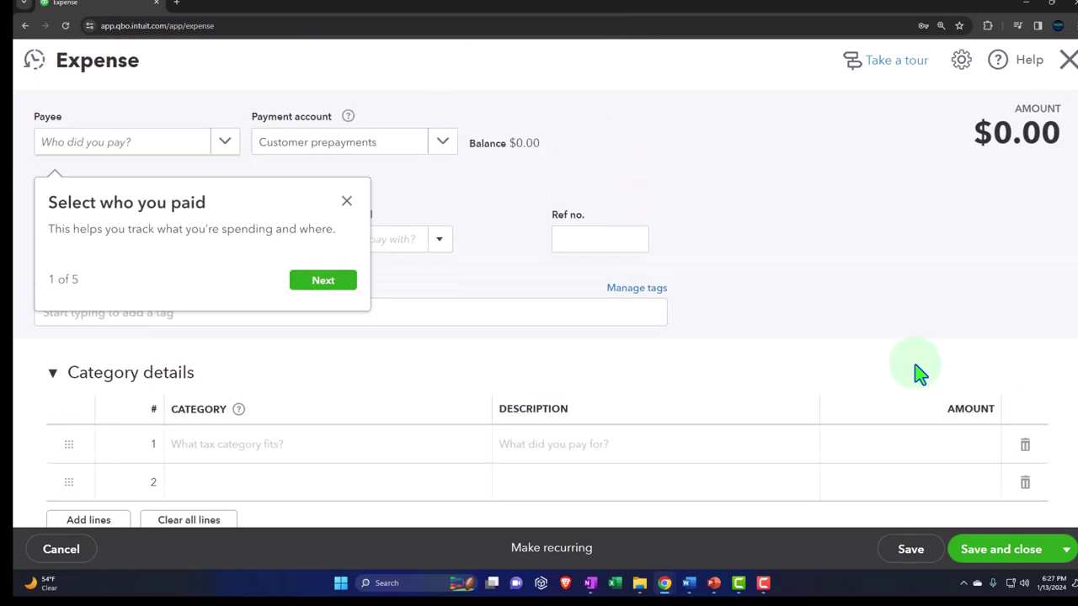
left_click(346, 202)
scroll(351, 234, "down", 2)
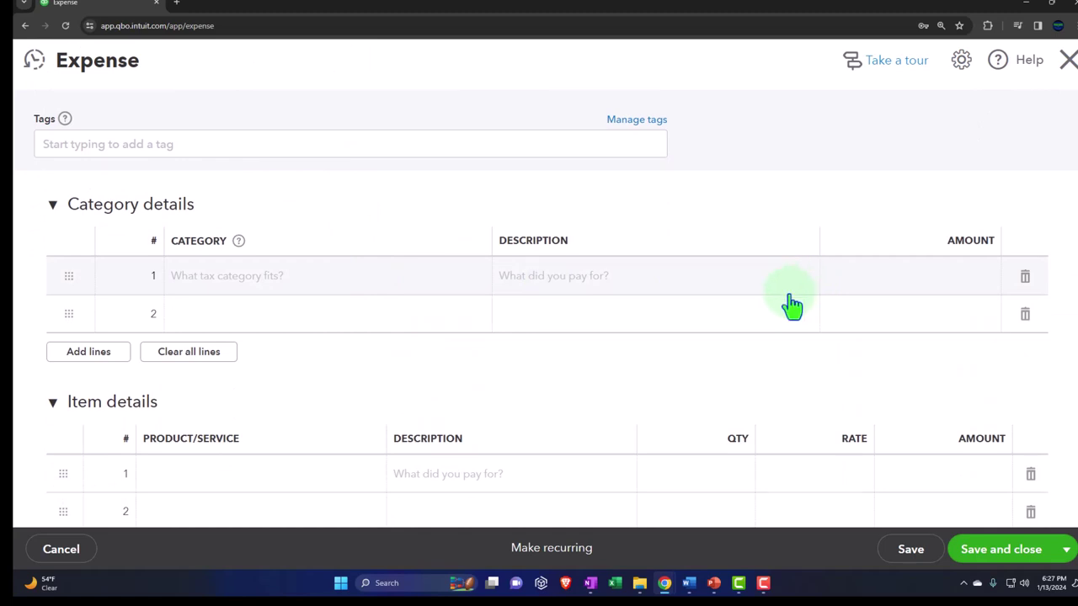
left_click(1068, 60)
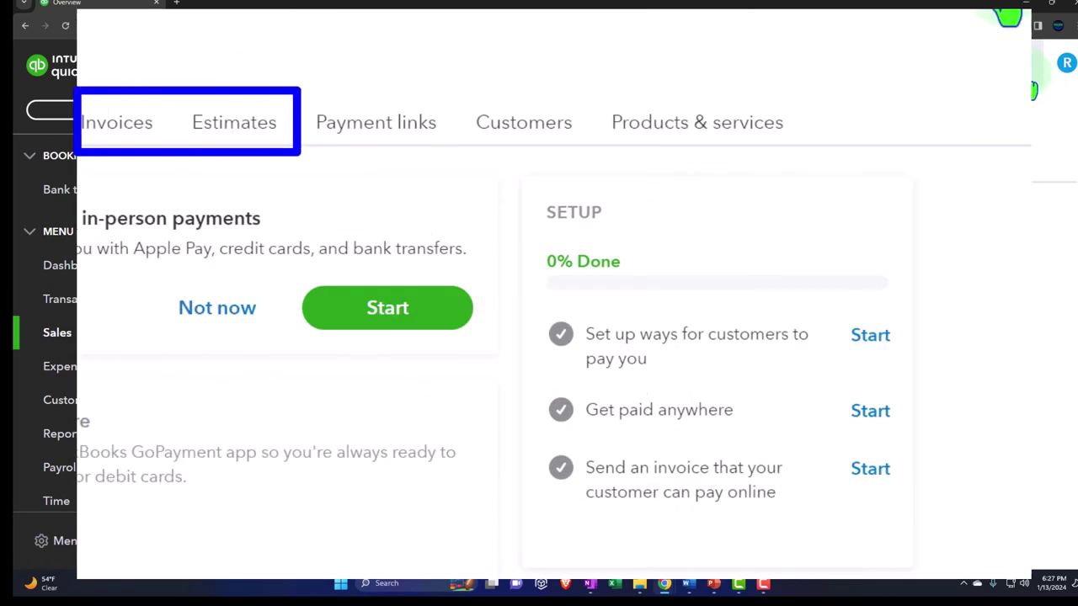
Open the Expenses section of the account settings, switching sections without saving
left_click(1008, 17)
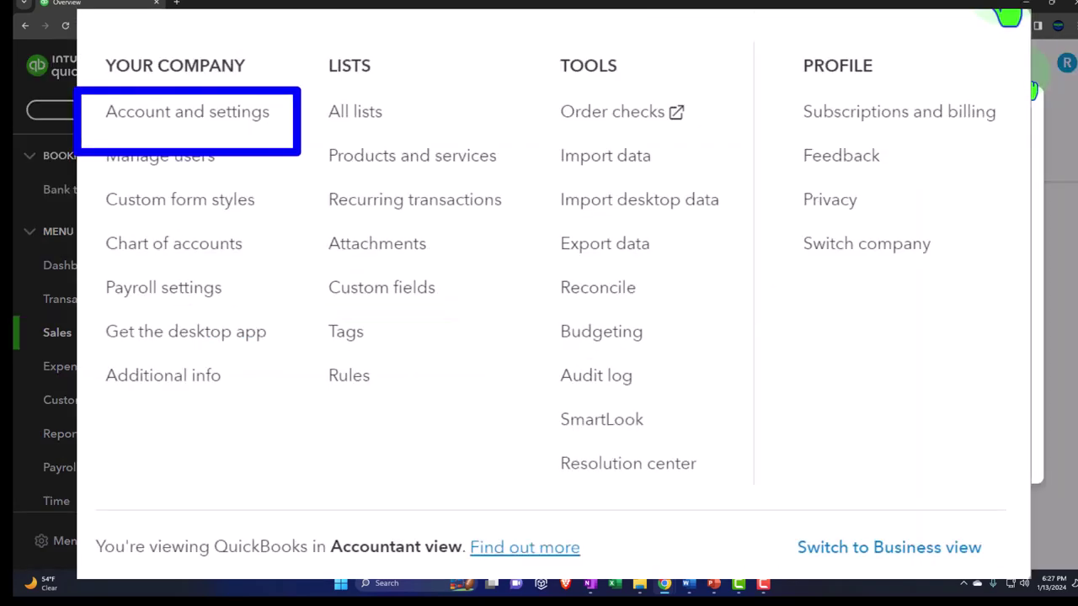
left_click(230, 130)
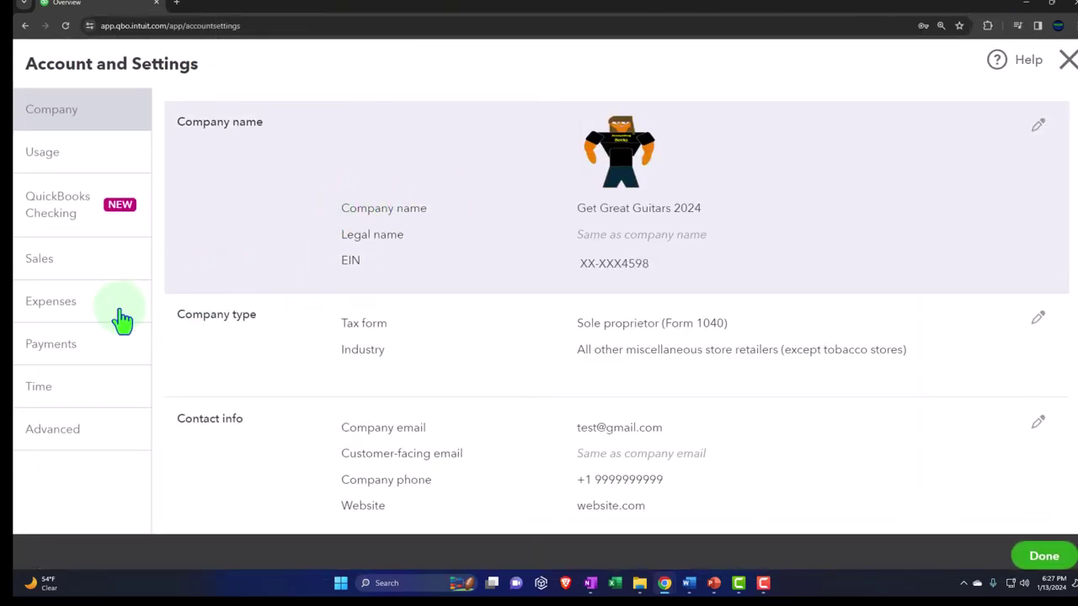
left_click(106, 316)
left_click(635, 362)
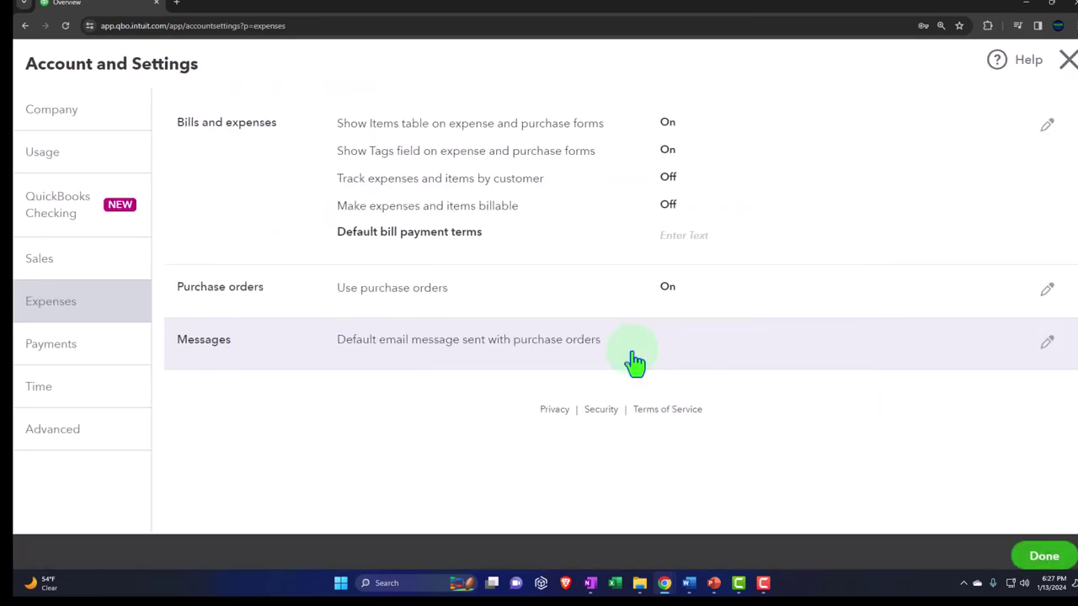
Turn on Make expenses and items billable under Bills and expenses, save, and accept also turning on tracking by customer
left_click(464, 211)
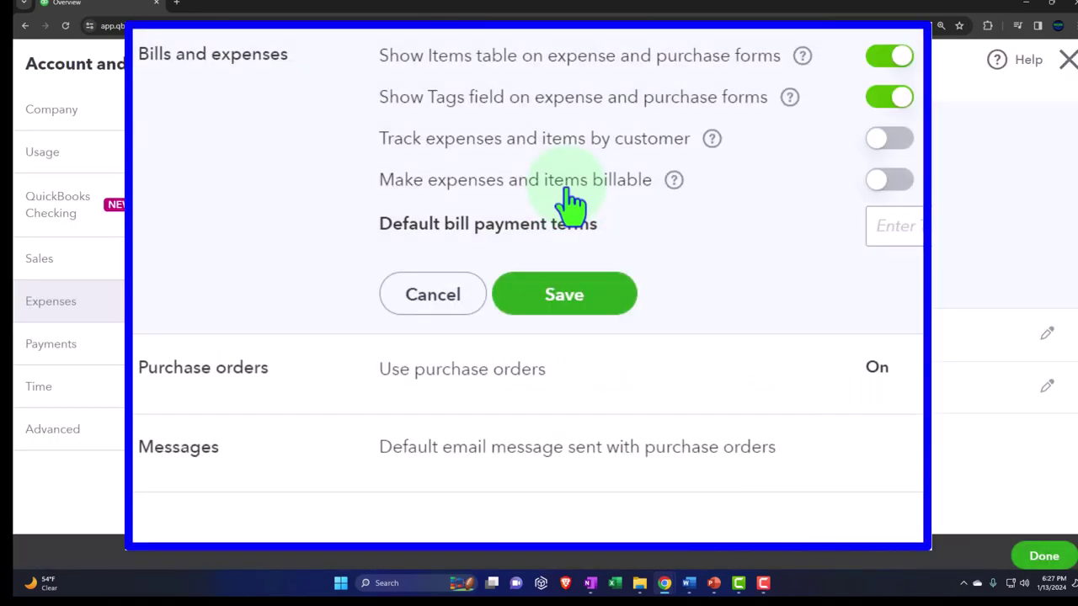
left_click(884, 181)
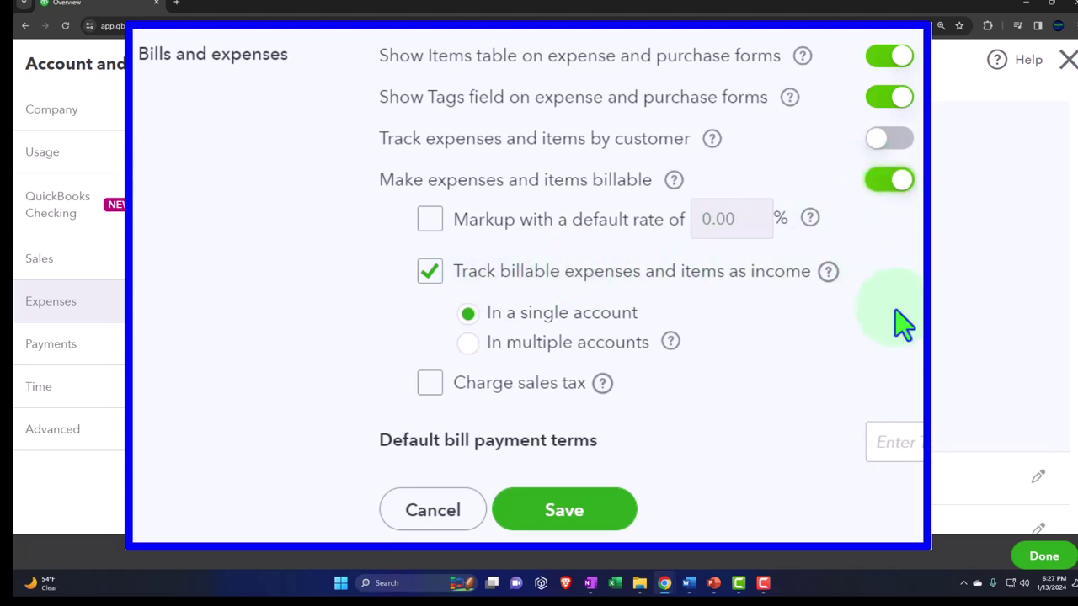
left_click(629, 521)
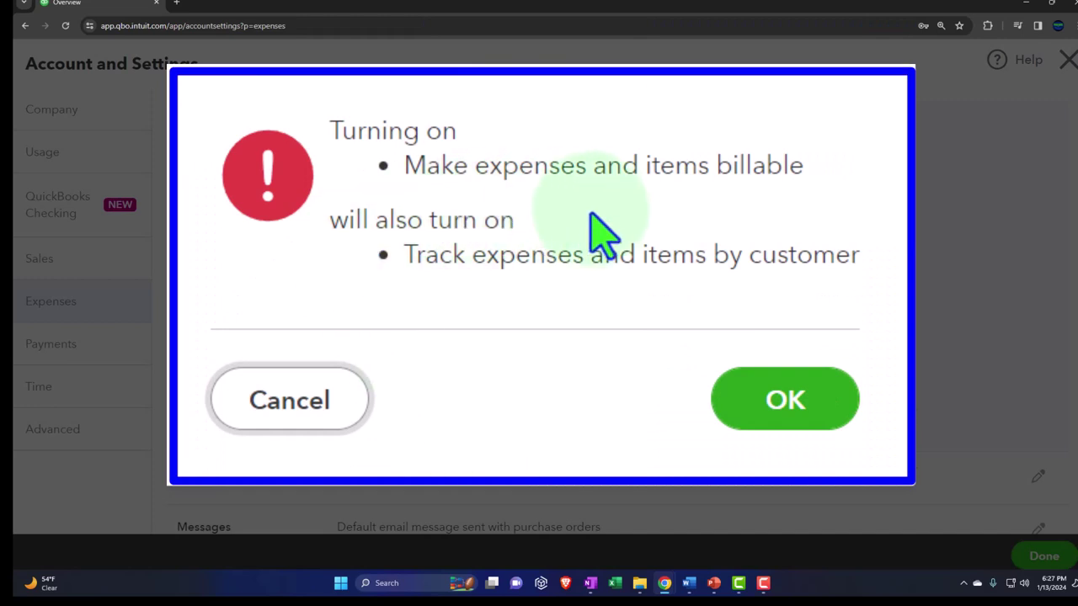
left_click(798, 404)
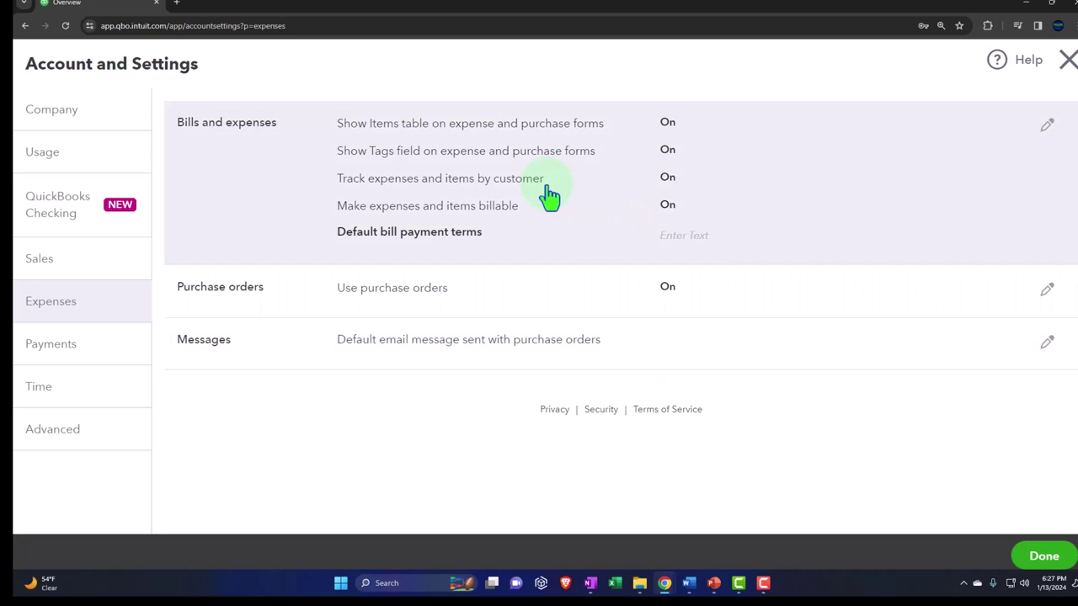
Reopen the Bills and expenses settings to check the billable options, save them, and close the account settings
left_click(548, 197)
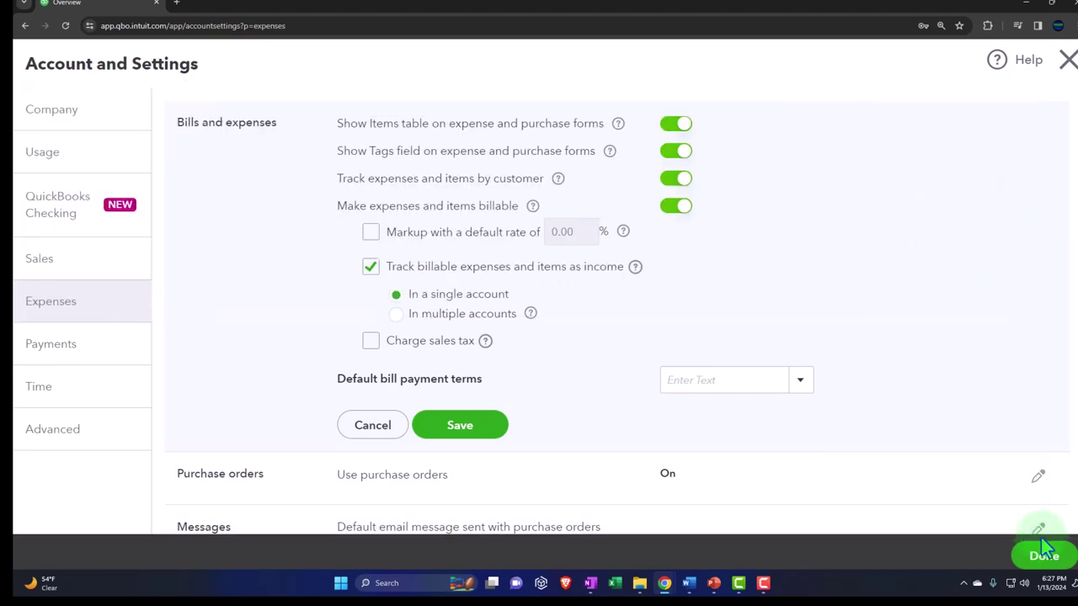
left_click(486, 431)
left_click(1028, 552)
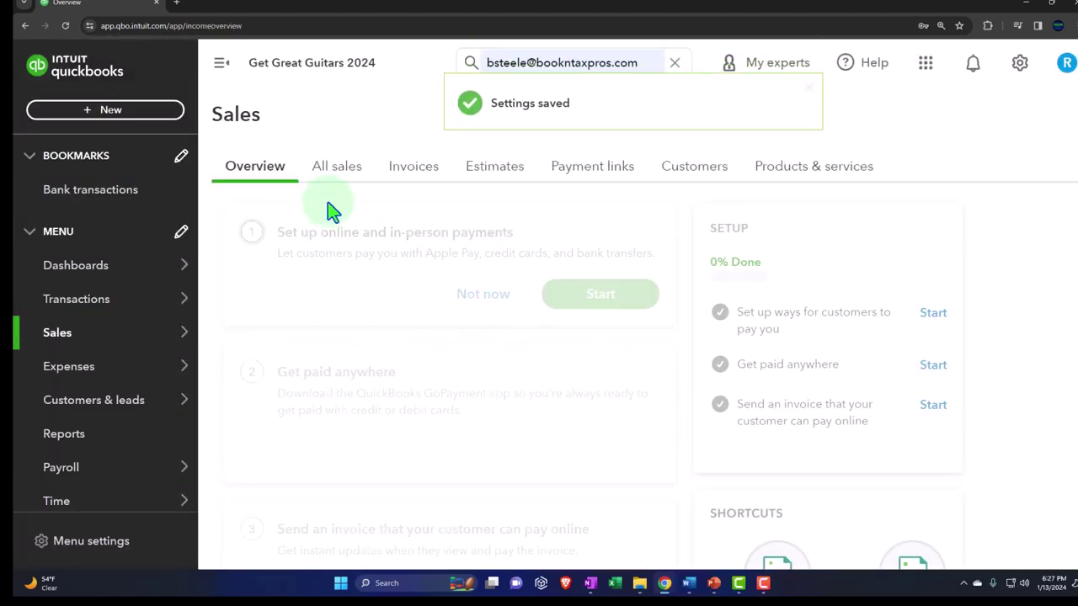
Open a new vendor expense form, dismiss the guided tour, examine the Billable and Customer columns, and close the form
left_click(126, 114)
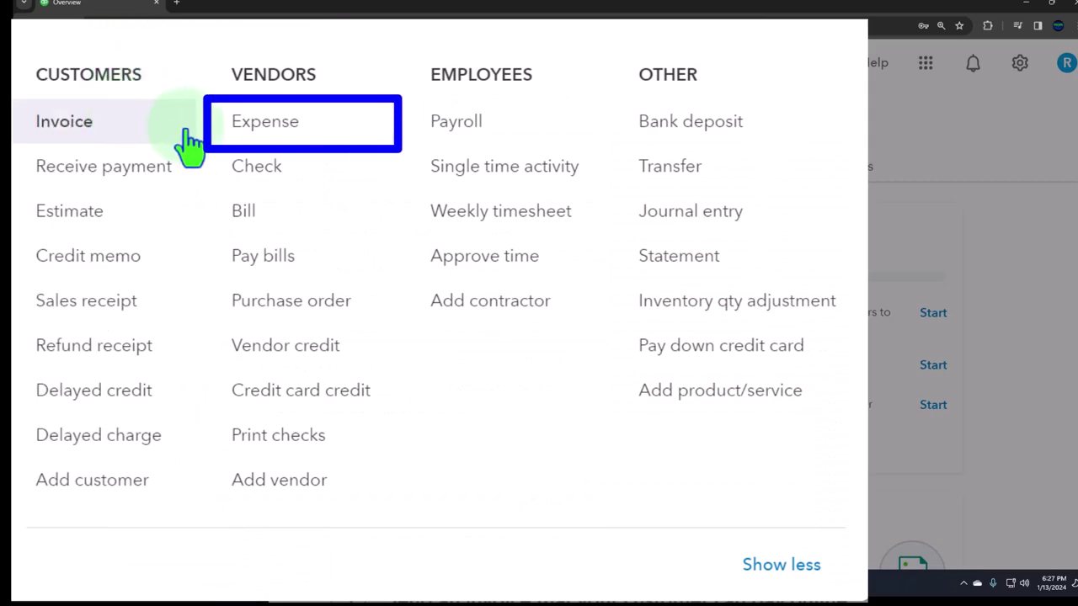
left_click(196, 206)
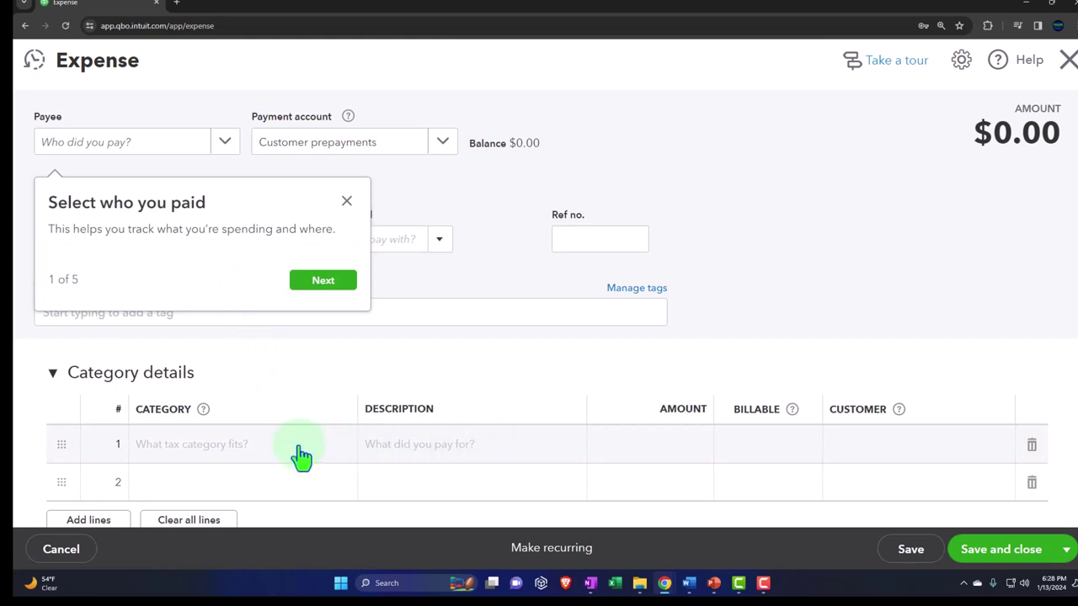
scroll(303, 450, "down", 1)
left_click(346, 145)
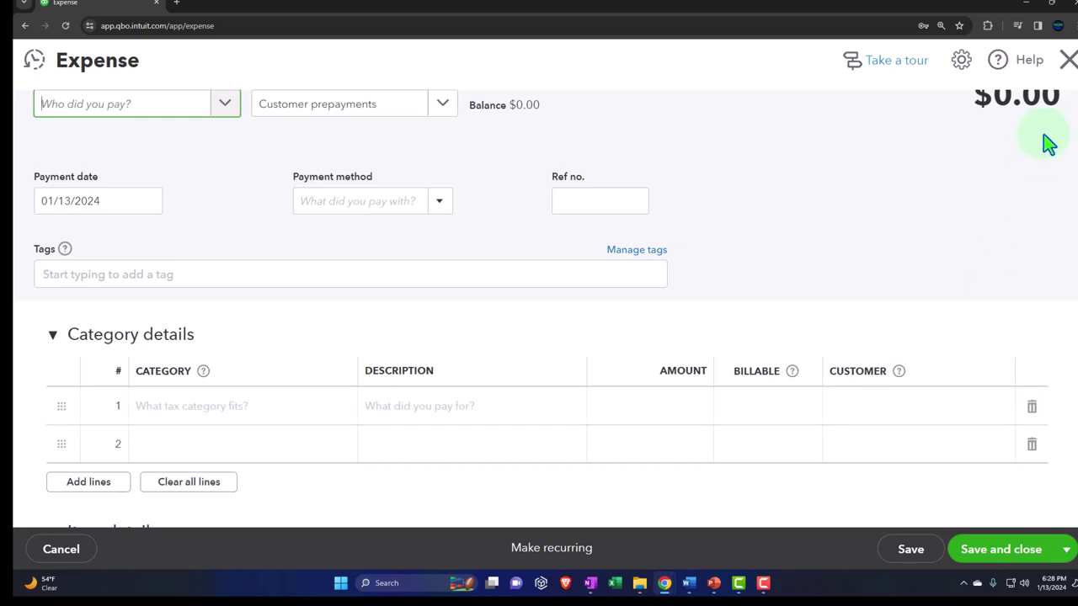
left_click(1067, 57)
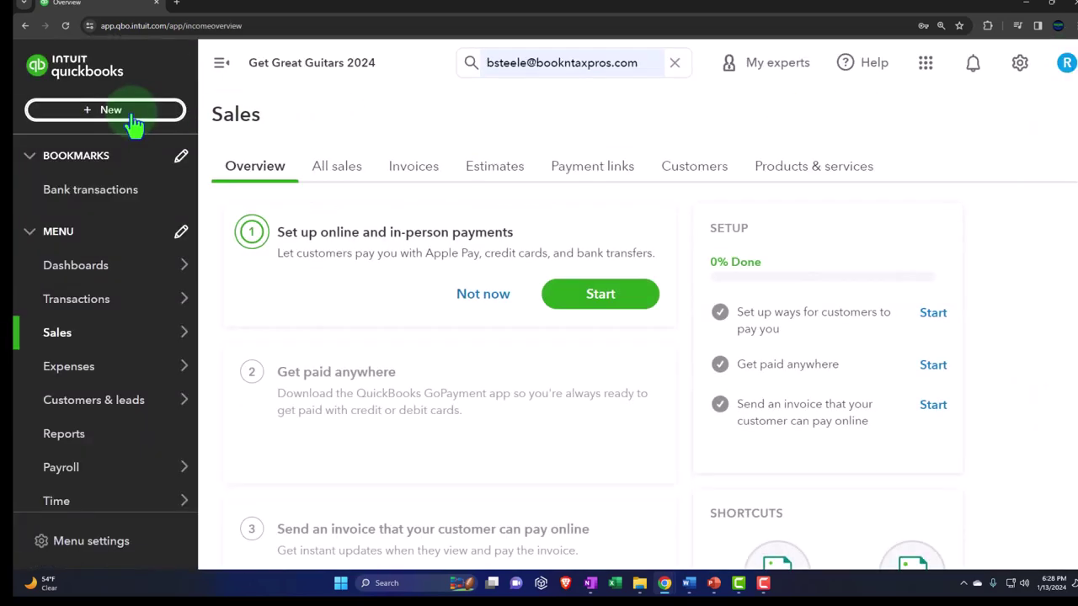
Open a new customer invoice, view its terms, dates and product or service lines, and close it without saving
left_click(135, 112)
left_click(68, 210)
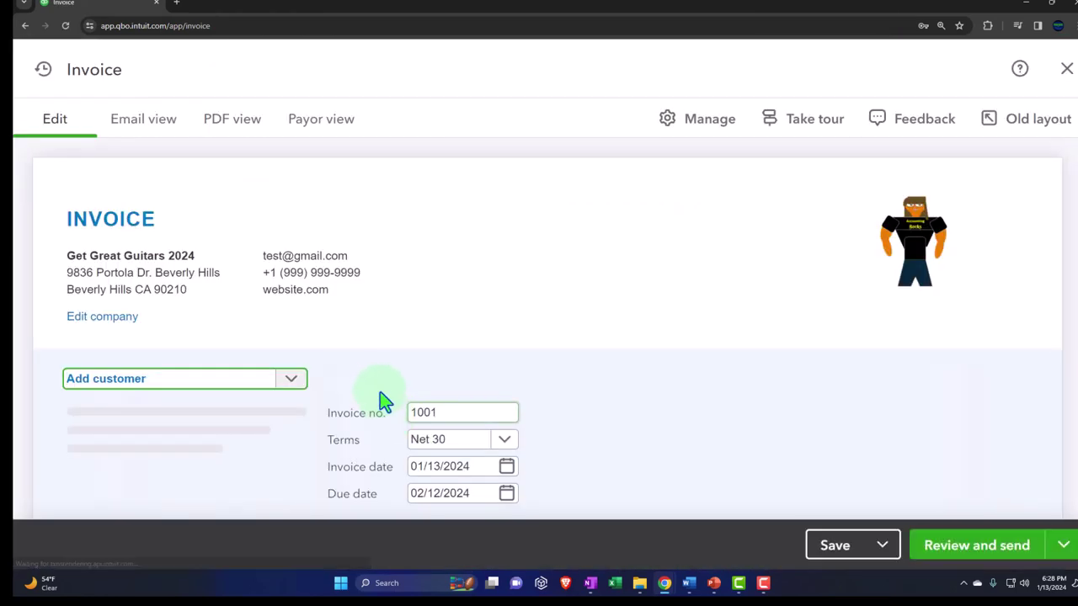
scroll(379, 394, "down", 3)
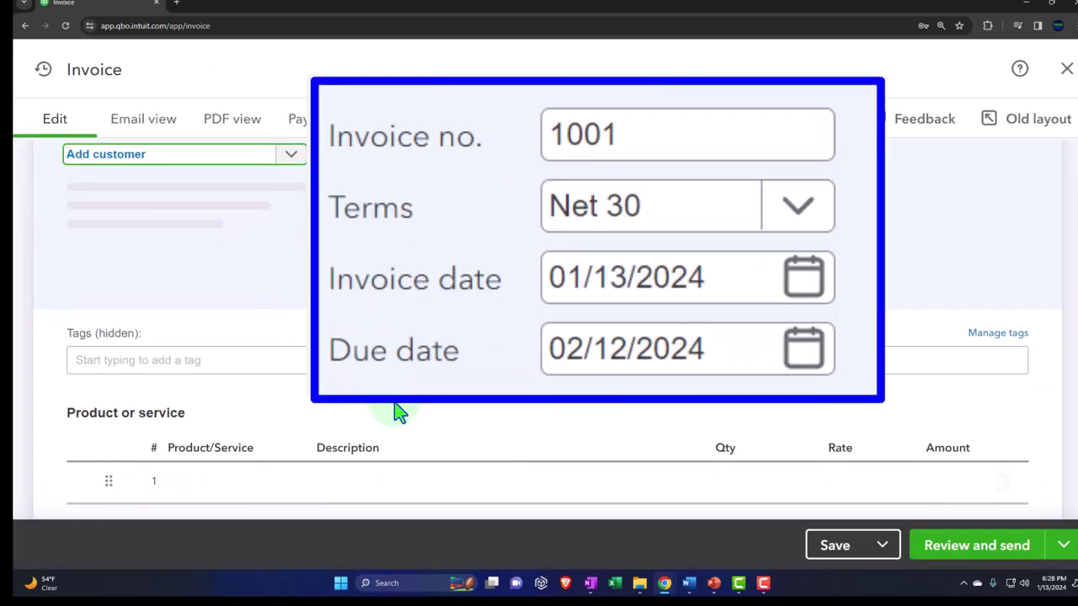
left_click(1062, 71)
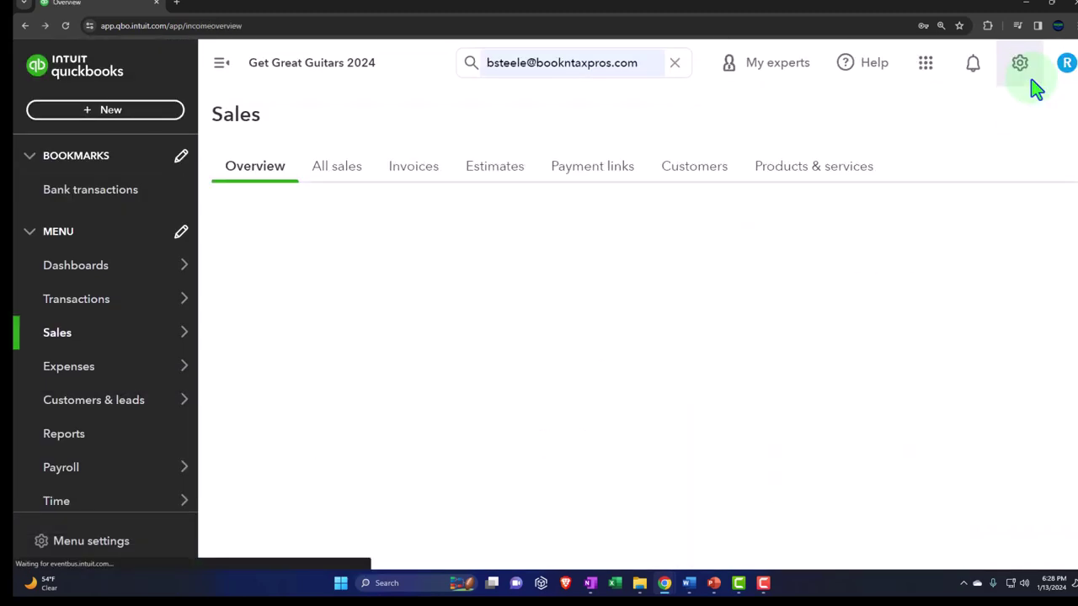
Return to the Expenses section of the account settings, leaving the Company section without saving
left_click(1019, 66)
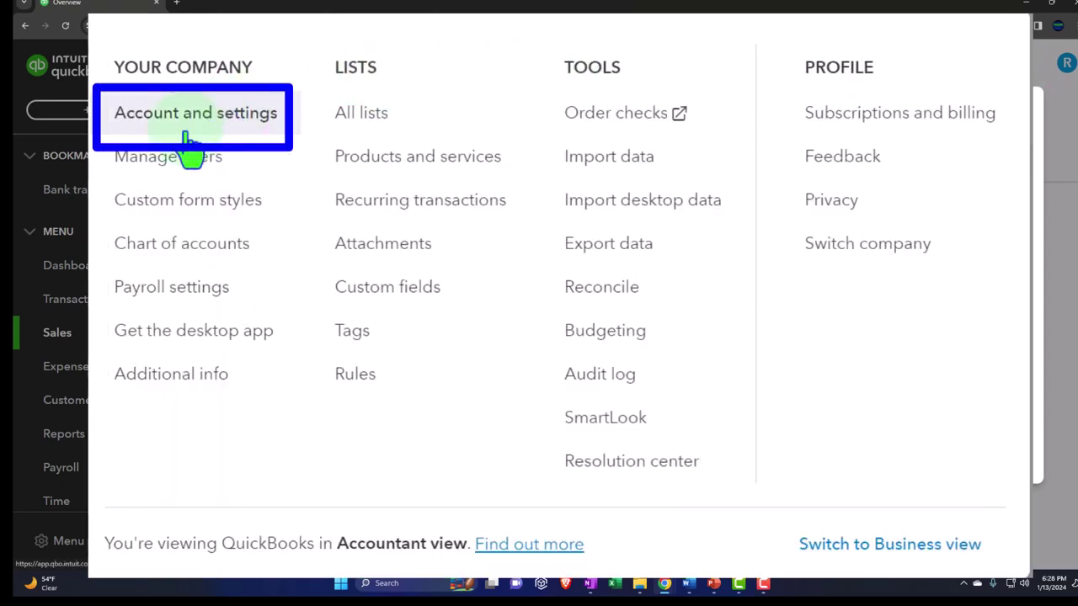
left_click(189, 139)
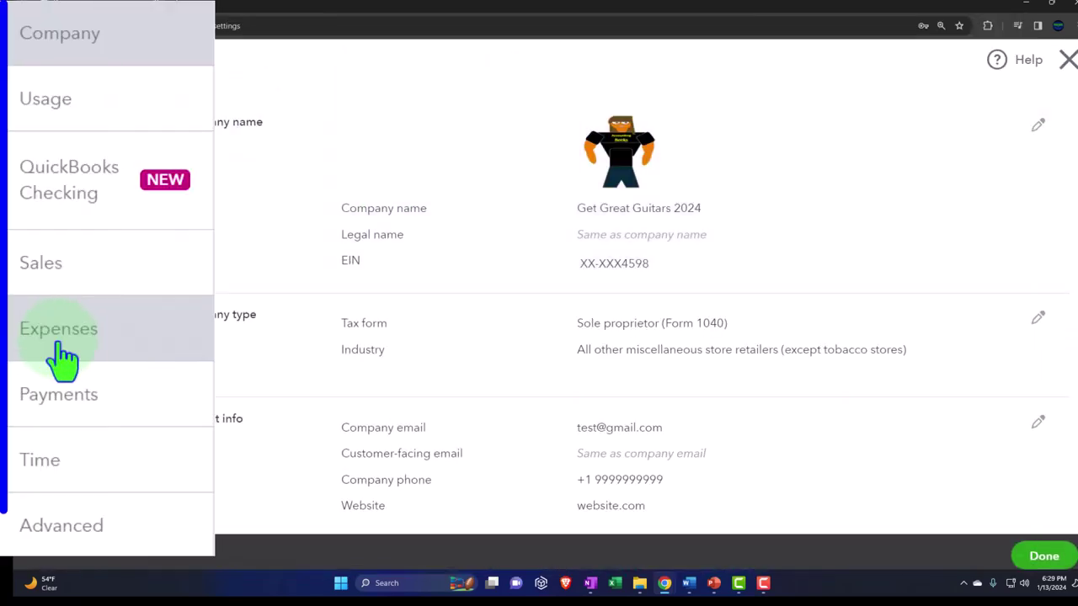
left_click(50, 313)
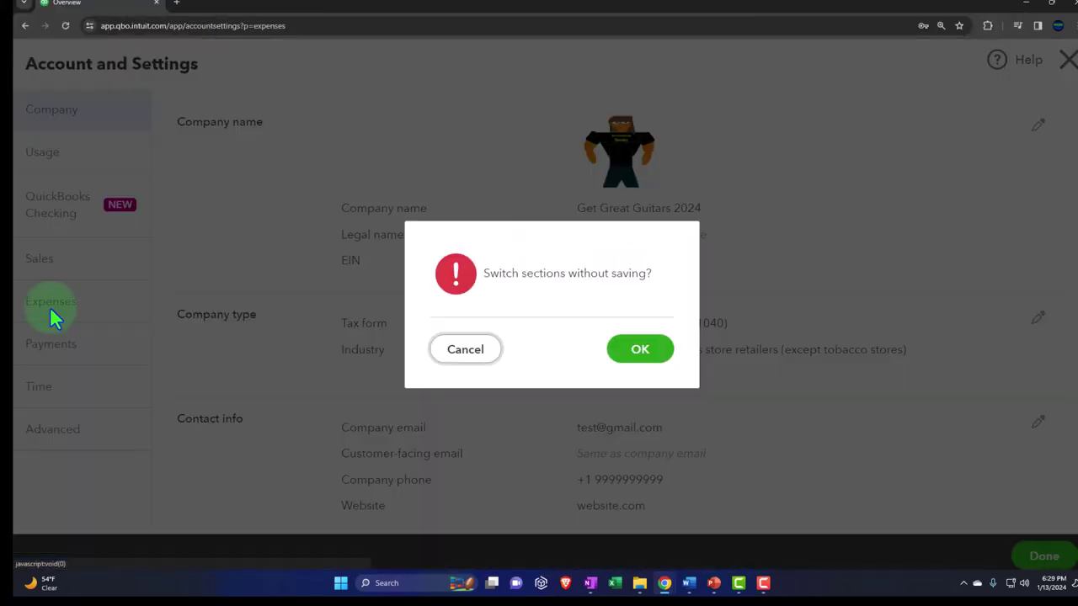
left_click(640, 349)
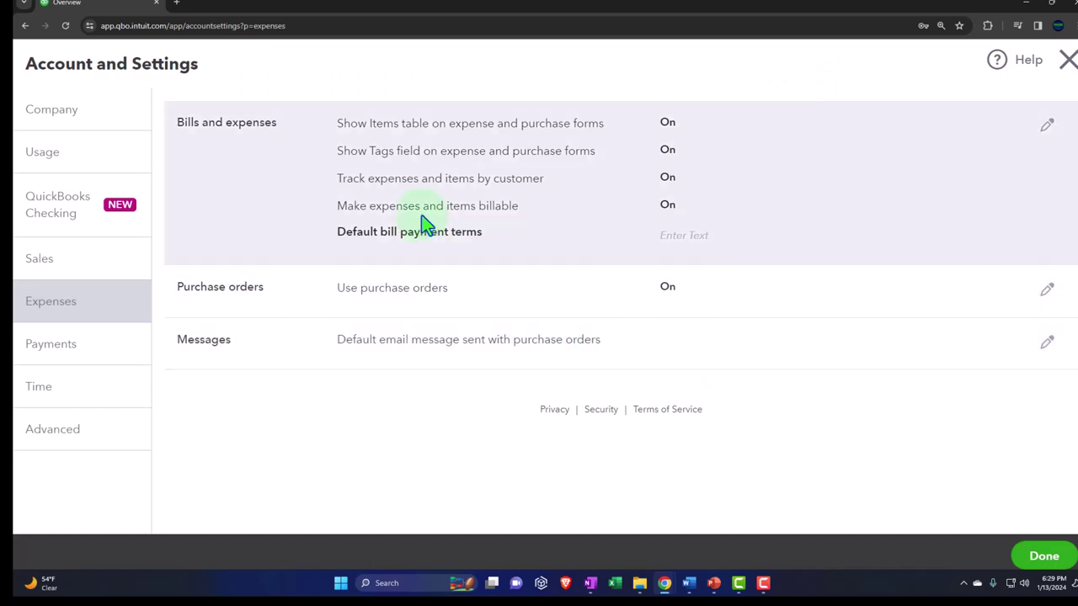
Read the help for tracking billable expenses as income, multiple accounts and Charge sales tax, keeping income in a single account
left_click(425, 223)
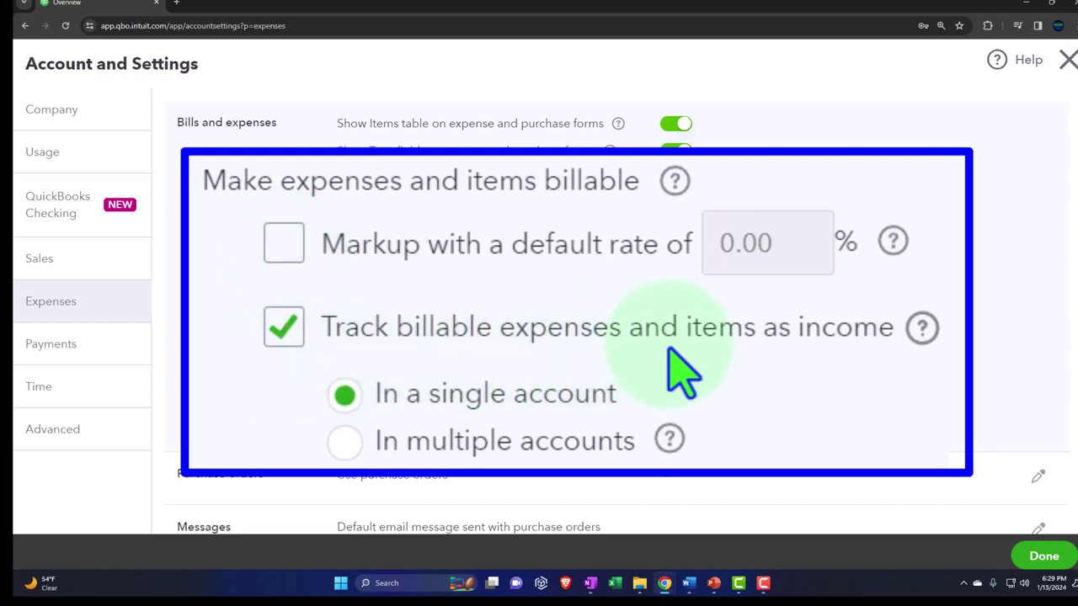
left_click(921, 328)
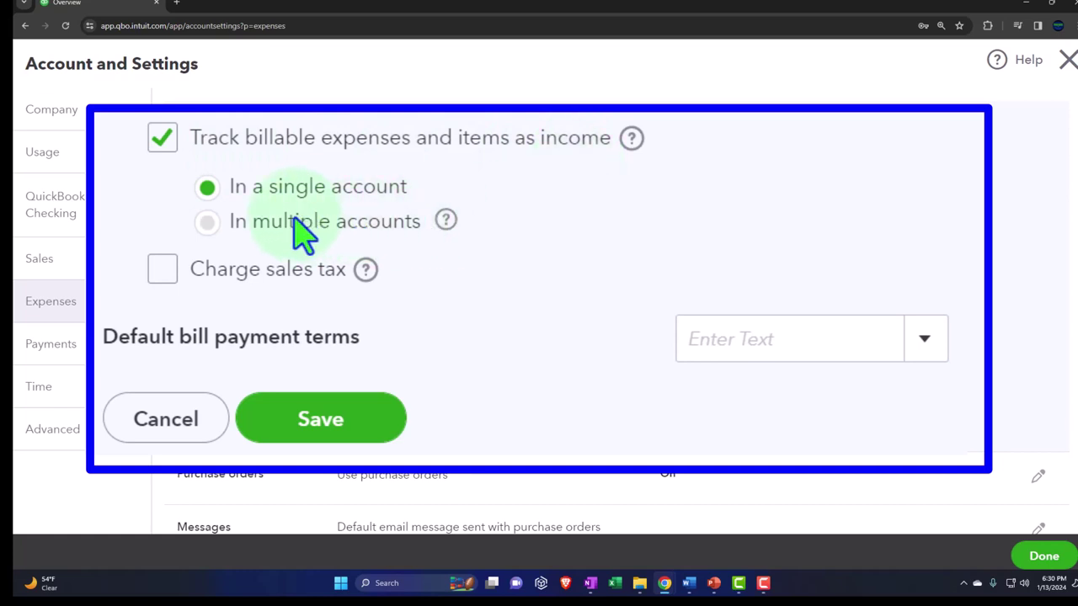
left_click(208, 223)
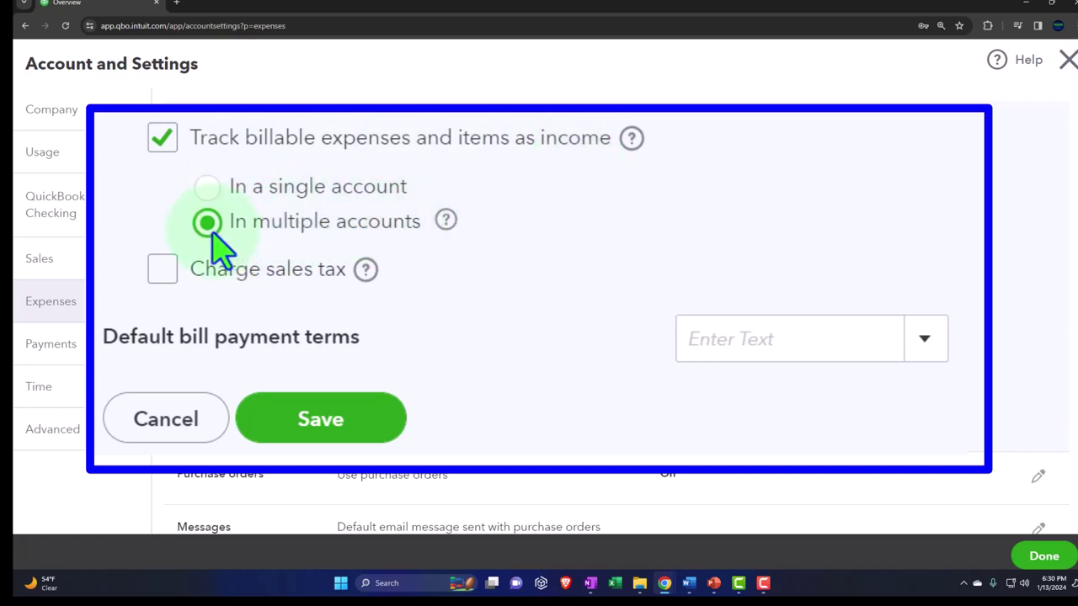
left_click(441, 222)
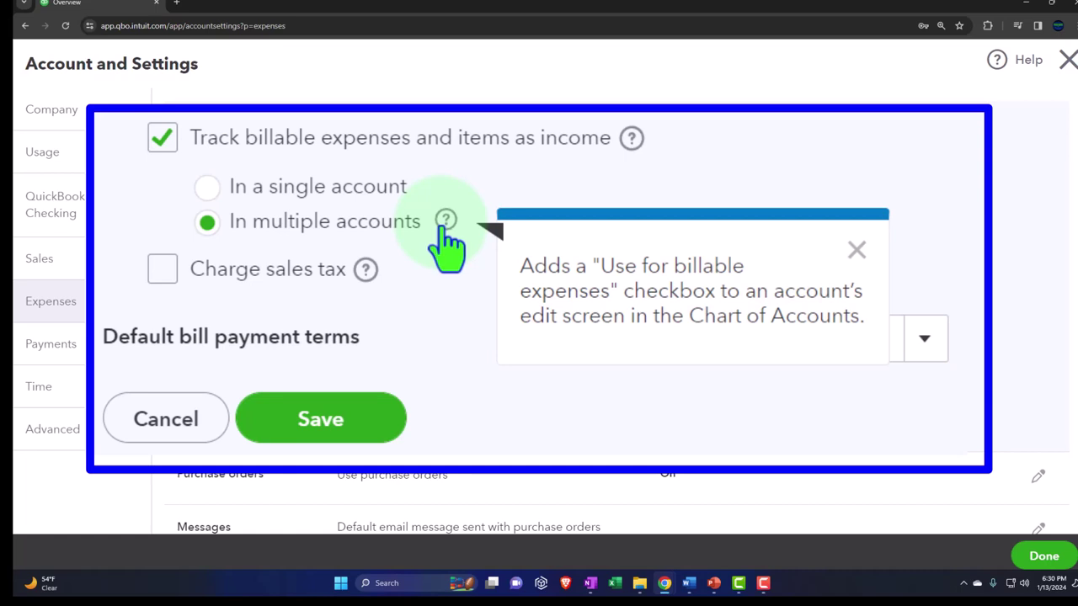
left_click(207, 187)
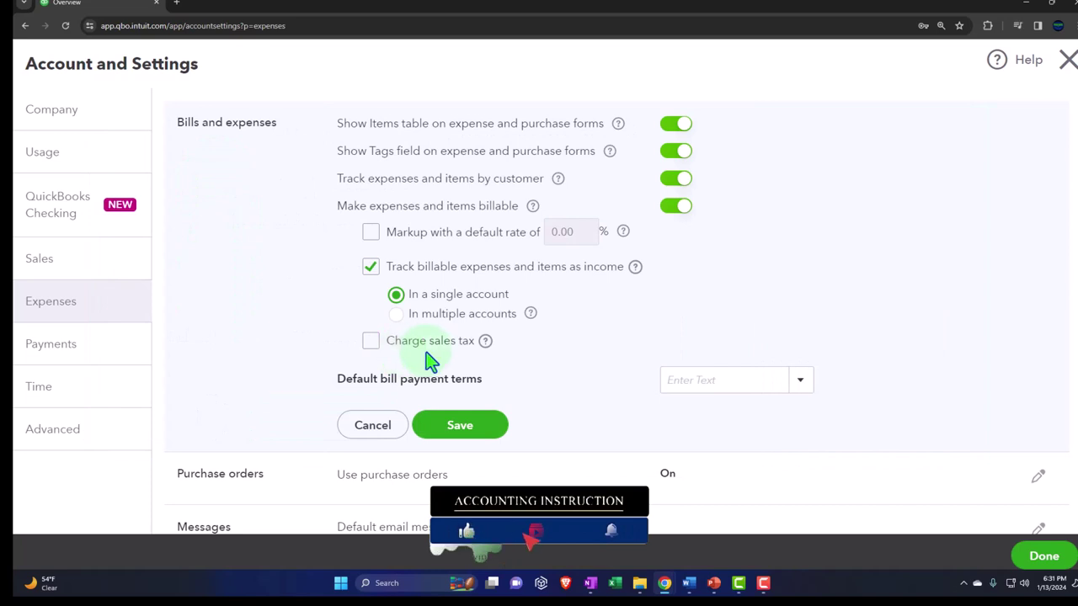
left_click(484, 342)
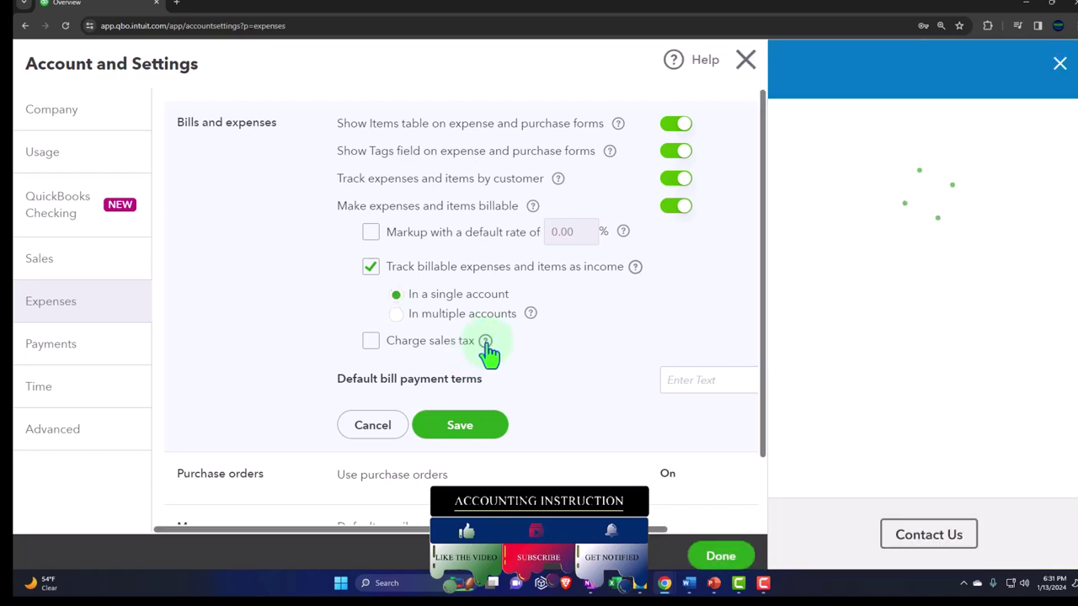
left_click(1056, 42)
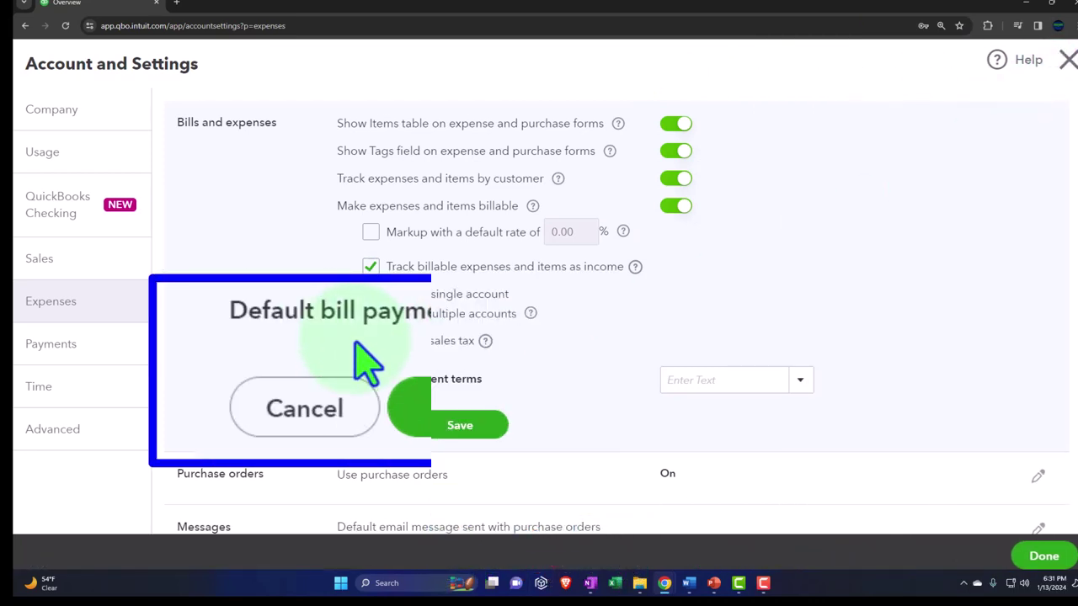
Review the choices for Default bill payment terms, leave the terms blank, and save the Bills and expenses settings
left_click(801, 385)
scroll(804, 393, "down", 1)
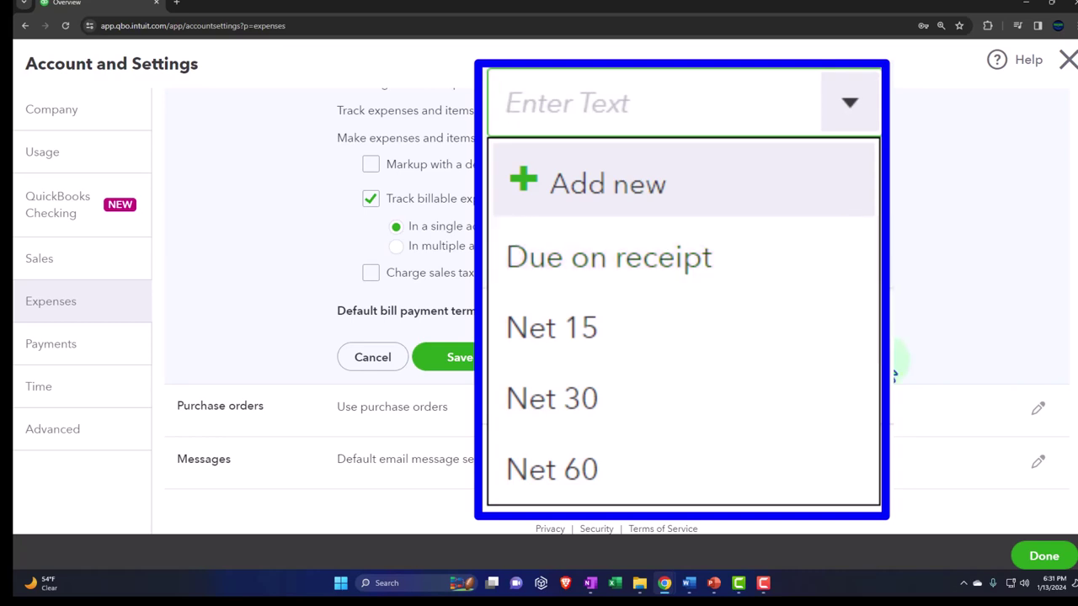
left_click(888, 370)
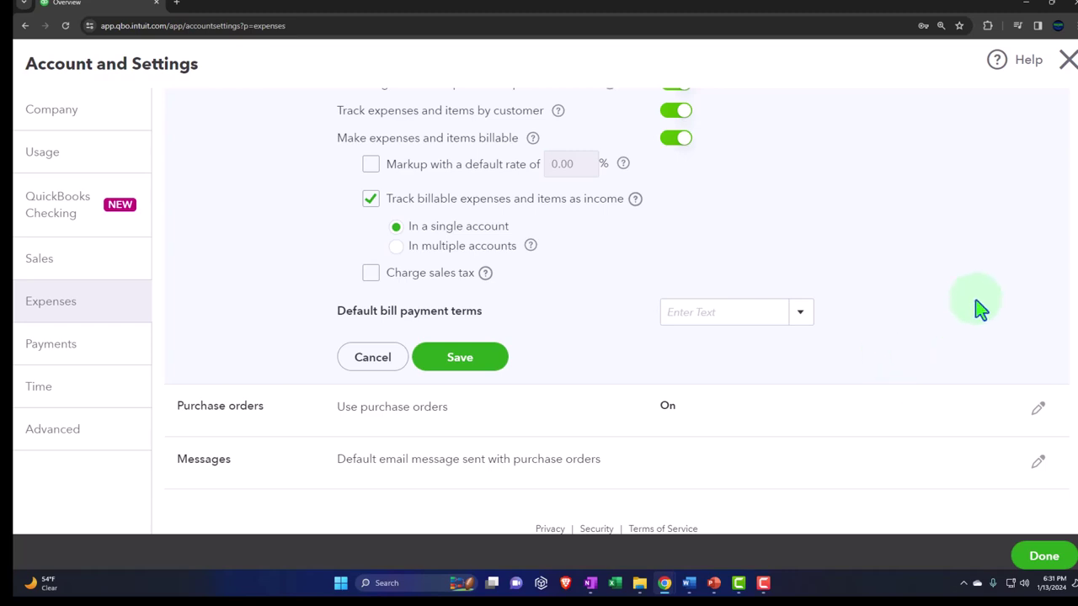
left_click(800, 312)
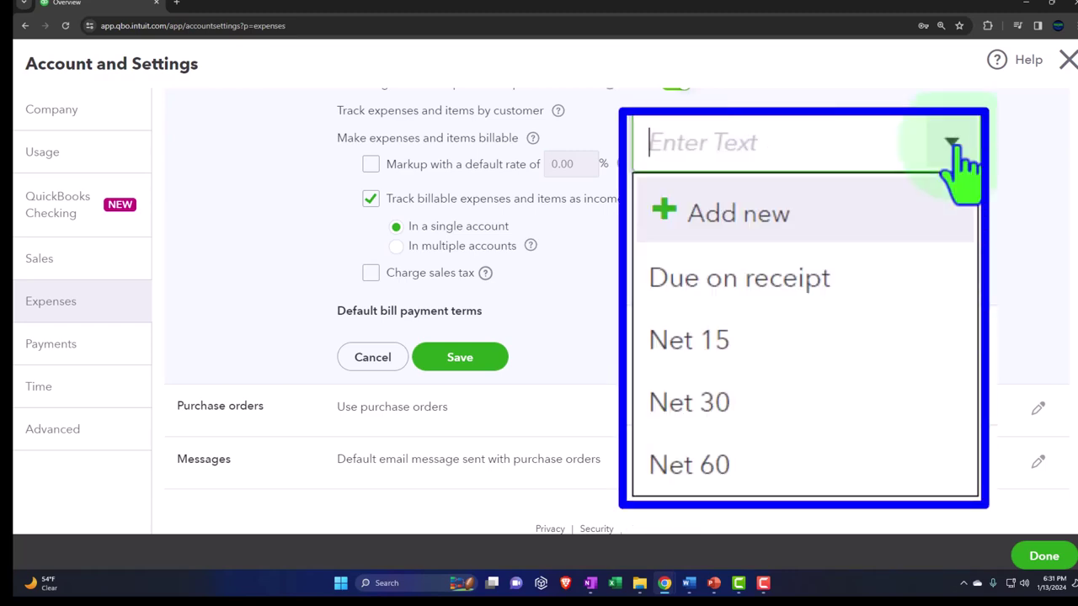
left_click(800, 313)
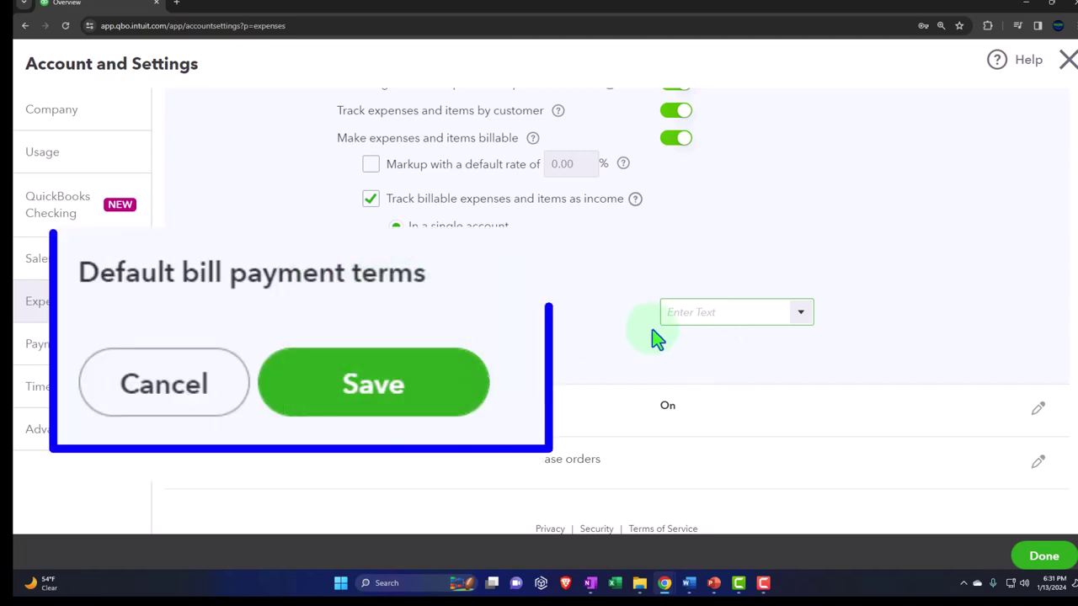
left_click(463, 396)
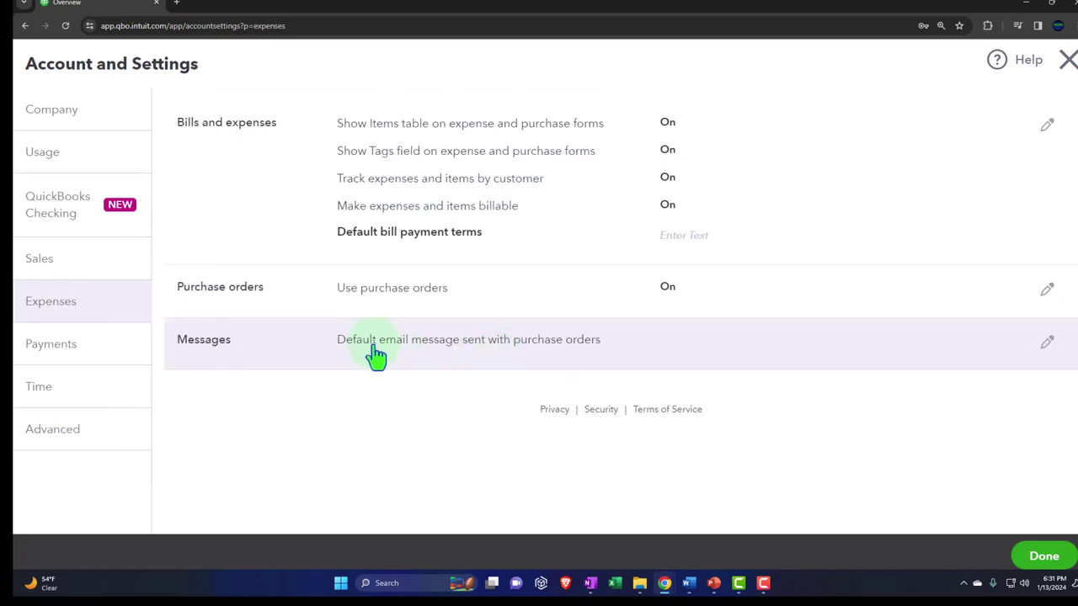
Review the Purchase orders settings, read the help for Custom transaction numbers, leave the default message blank, and save the section
left_click(281, 312)
scroll(295, 300, "down", 1)
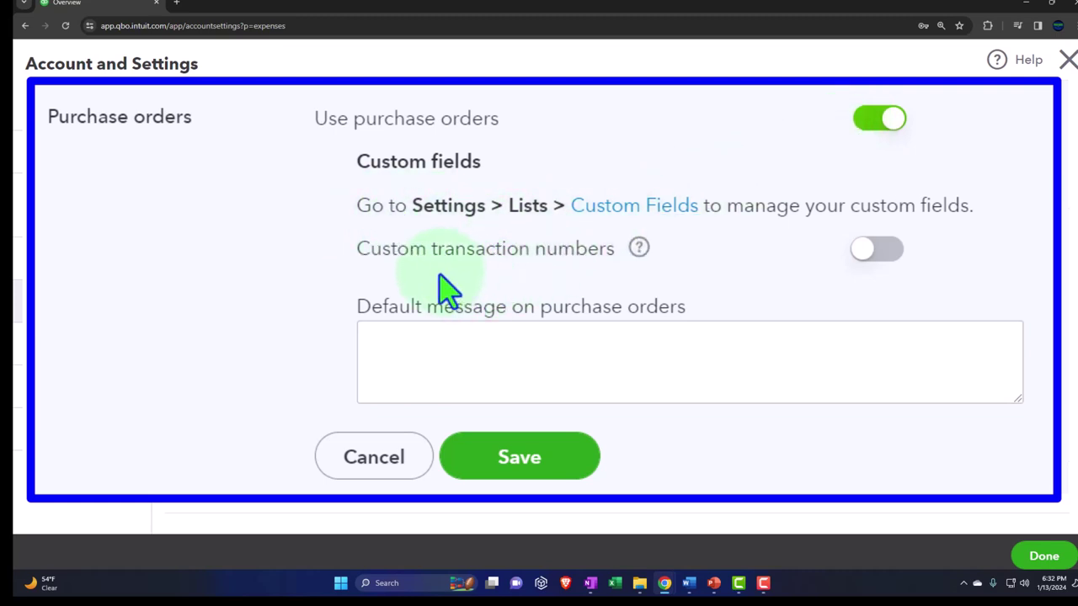
left_click(631, 252)
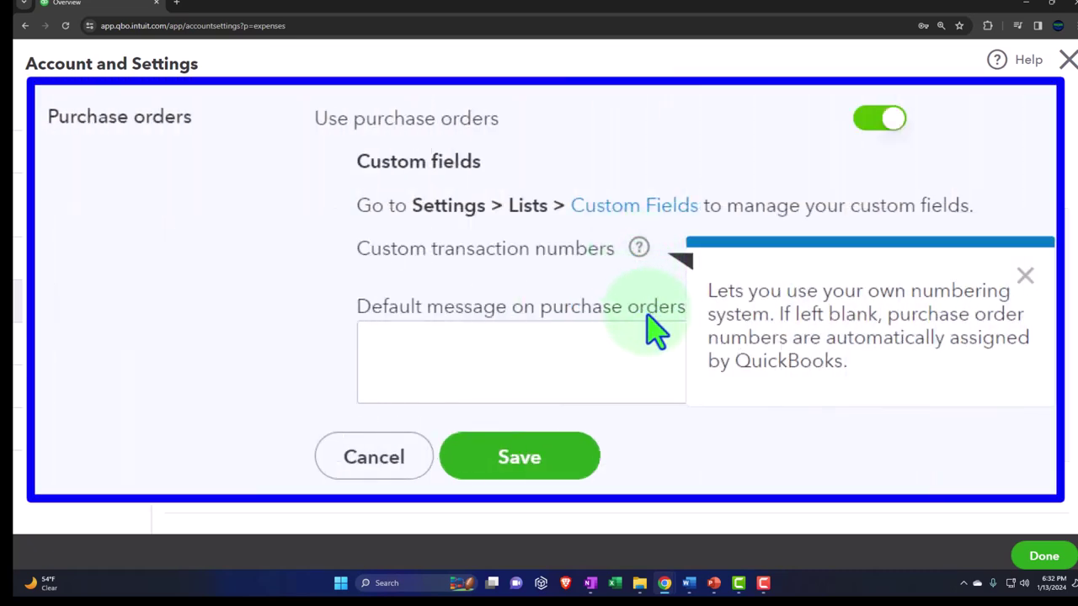
left_click(221, 329)
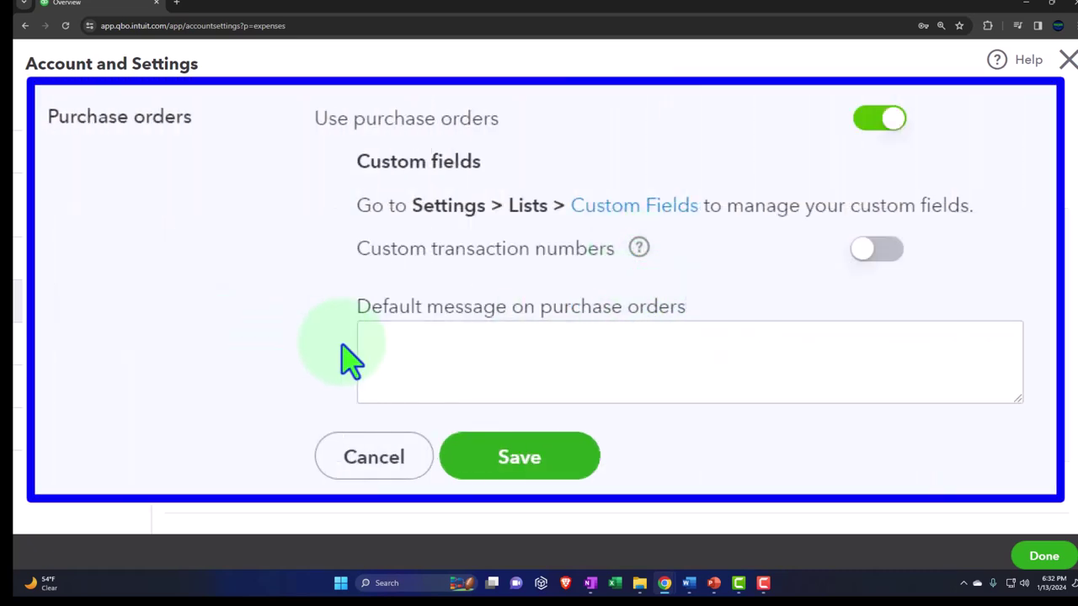
left_click(405, 354)
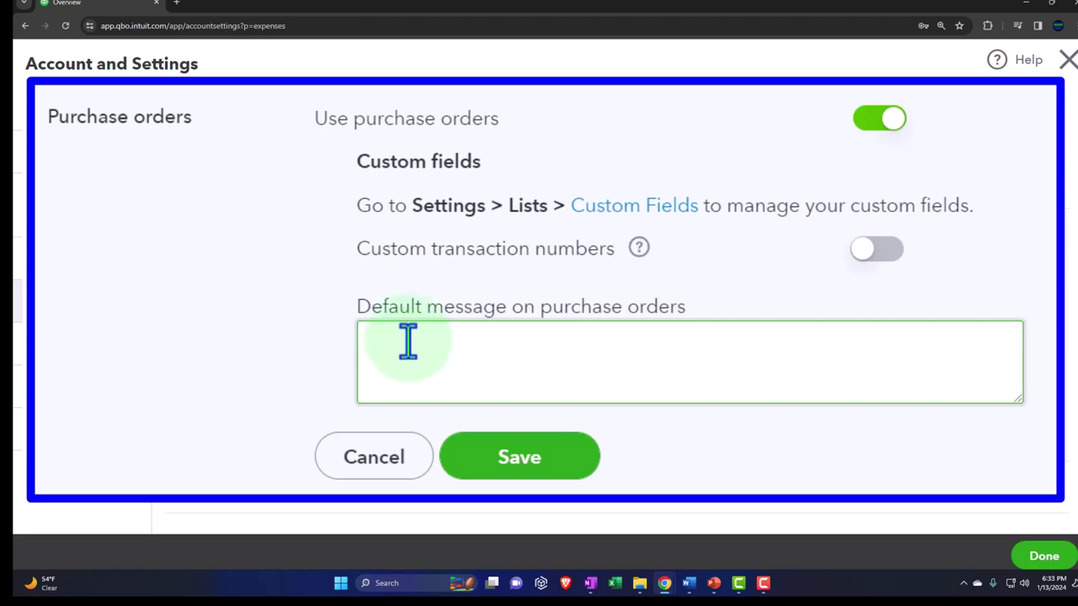
scroll(408, 341, "down", 1)
left_click(521, 430)
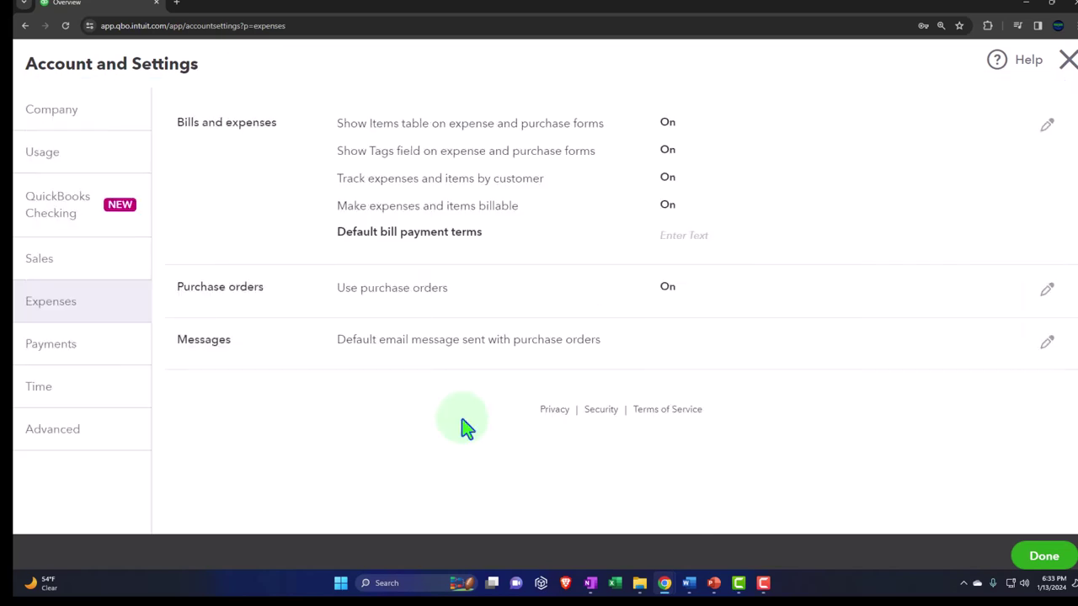
Open the default email message settings for purchase orders and review the greeting's name format choices, keeping [Full Name]
left_click(404, 362)
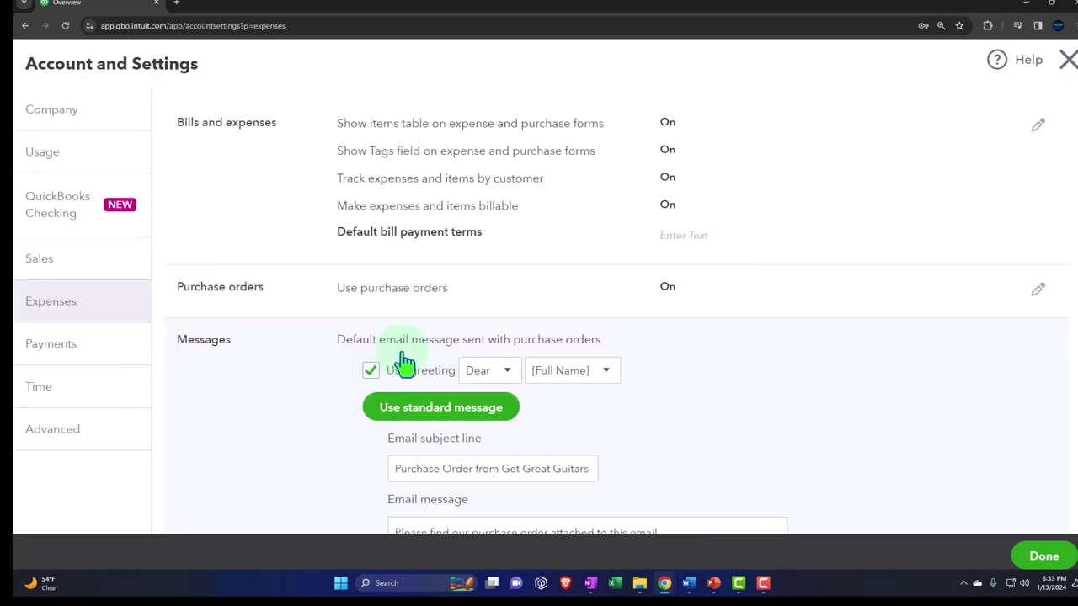
scroll(379, 366, "down", 2)
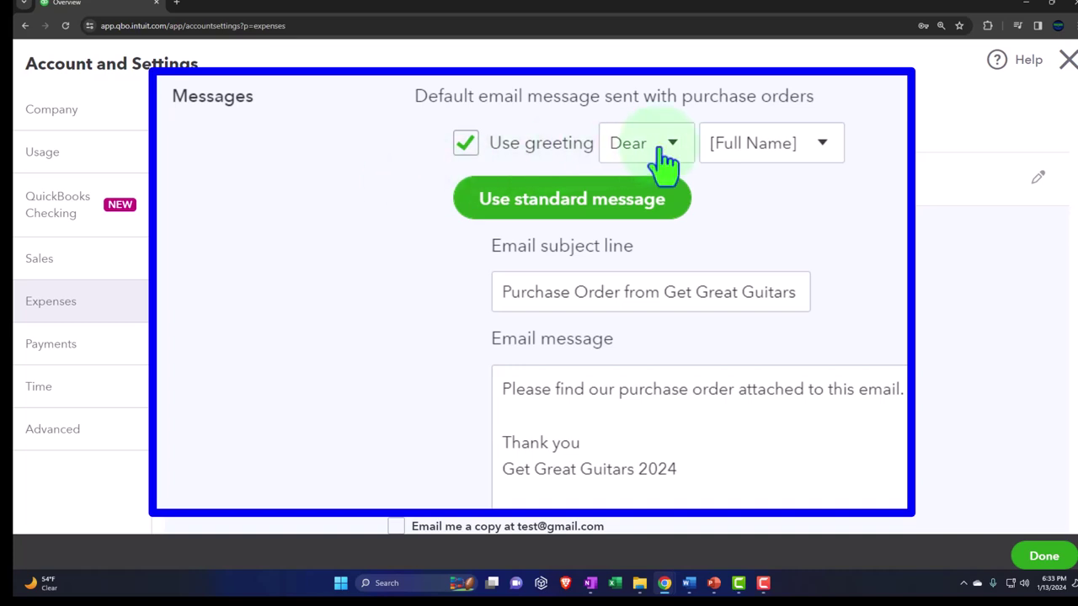
left_click(807, 148)
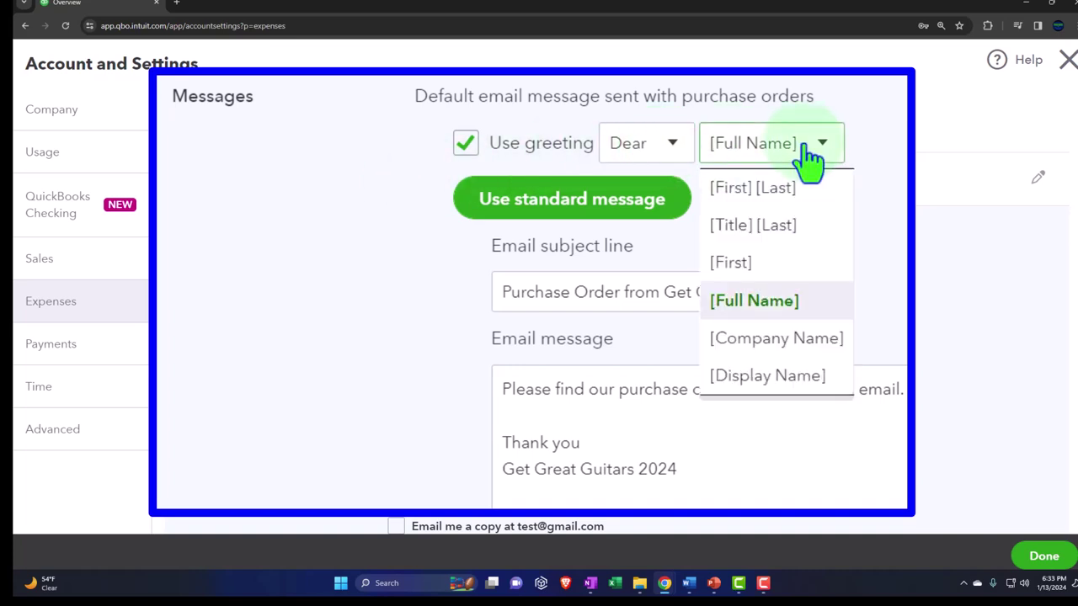
left_click(806, 150)
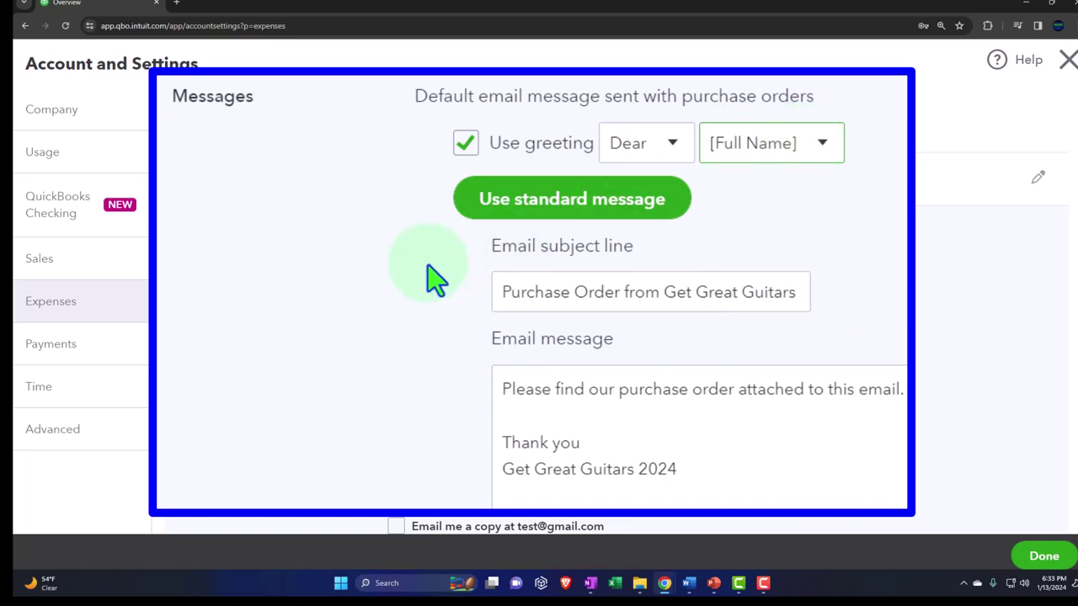
Examine the purchase order email's subject line, message text, copy option, and Cc and Bcc fields, leaving both address fields blank
scroll(312, 356, "down", 1)
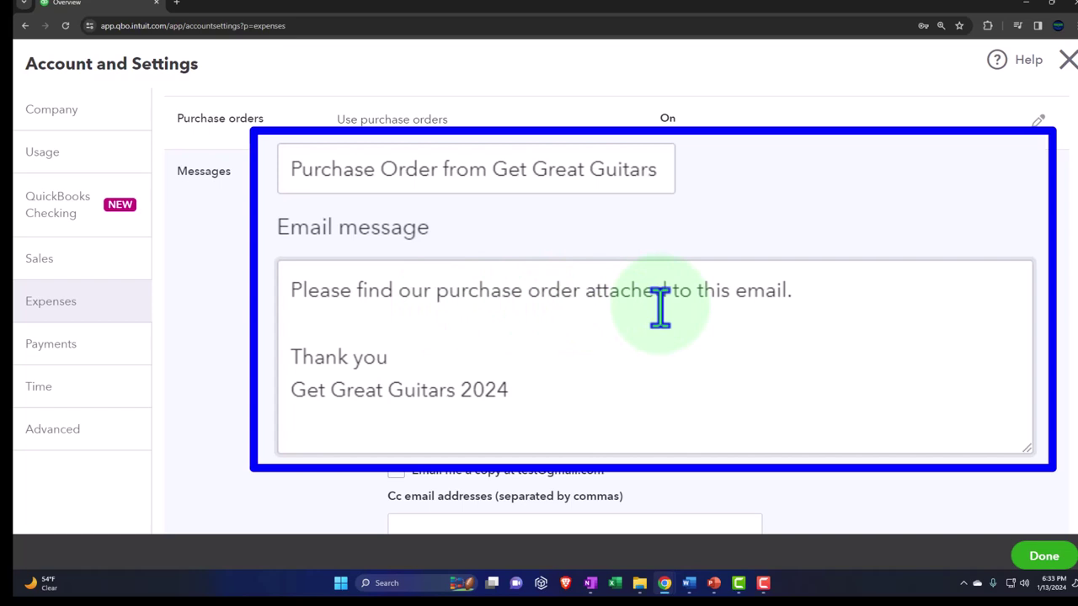
scroll(590, 373, "down", 1)
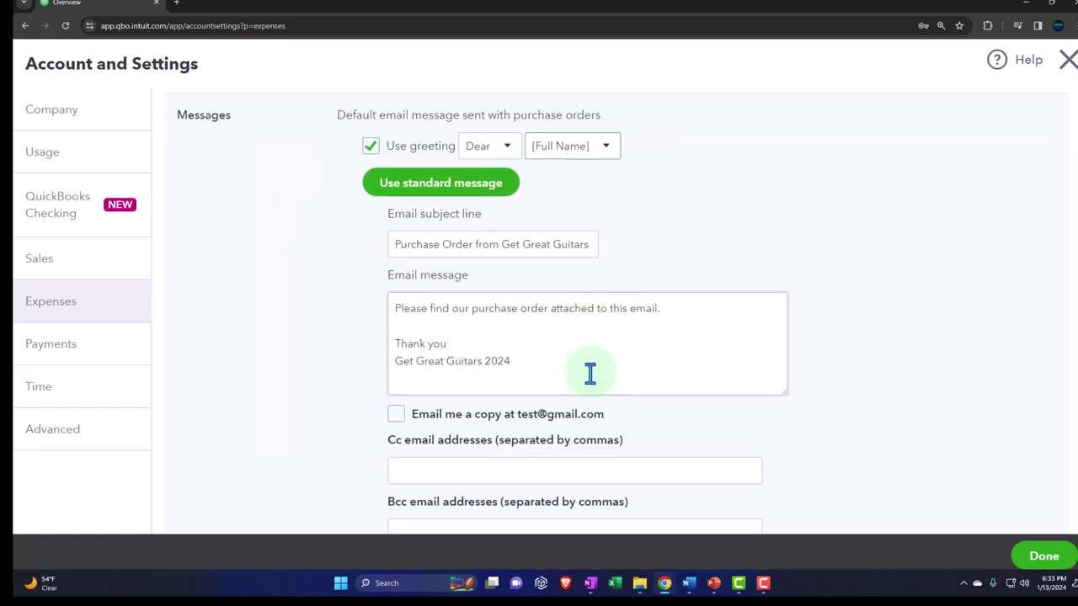
scroll(589, 373, "down", 1)
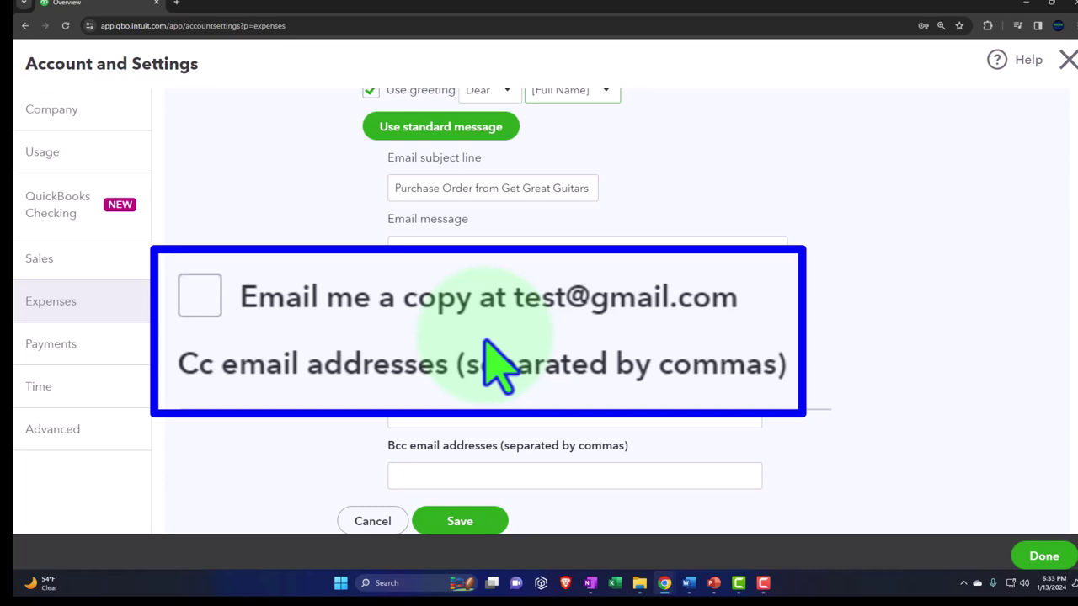
scroll(341, 402, "down", 1)
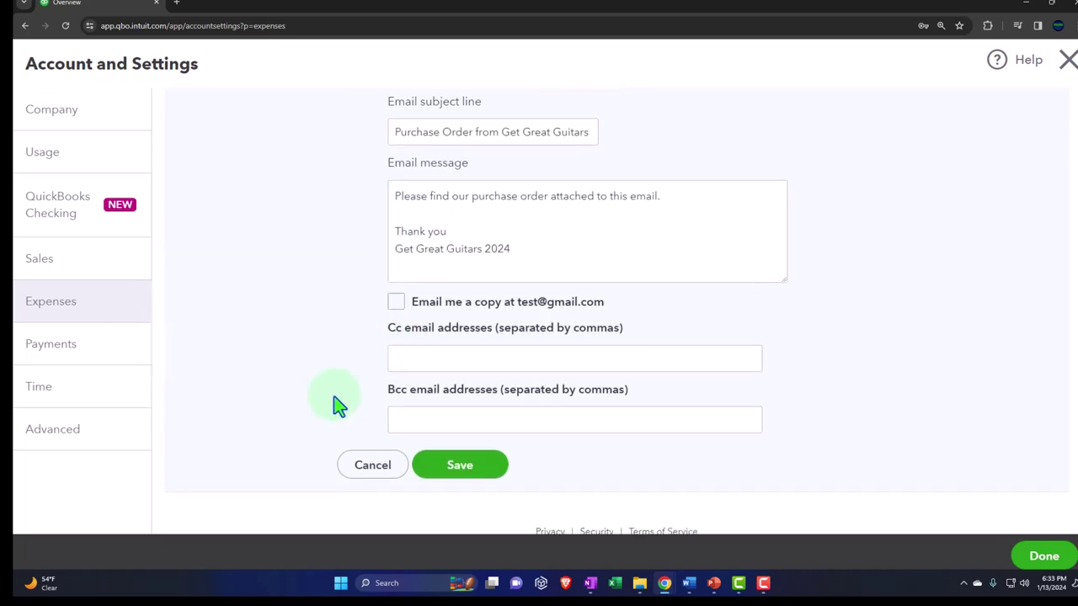
left_click(421, 361)
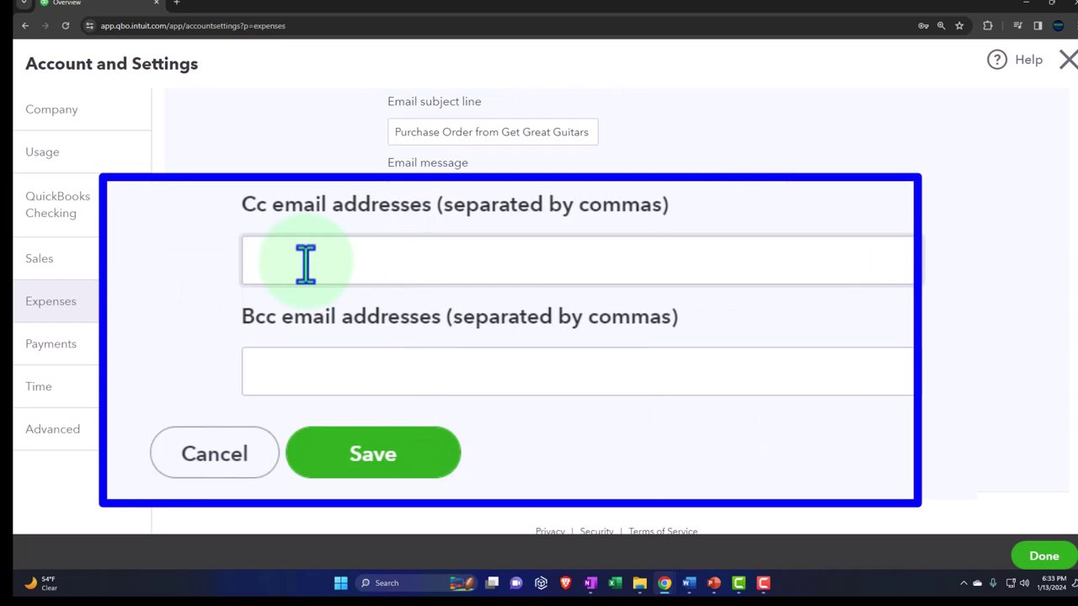
left_click(268, 368)
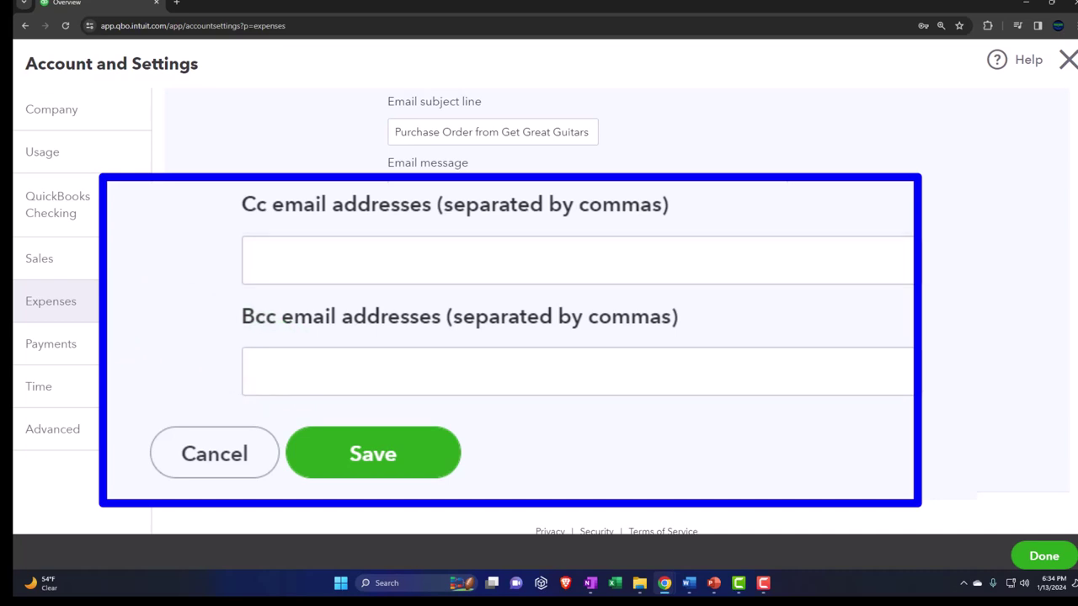
View the Payments settings and review the First day of work week choices in the Time settings, keeping Sunday
left_click(109, 353)
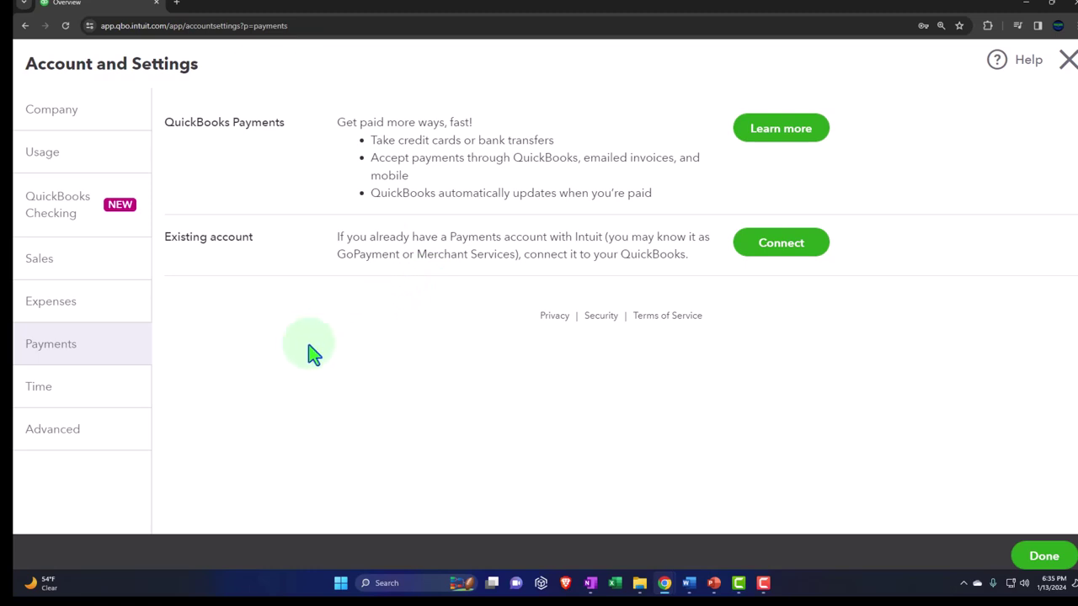
left_click(76, 392)
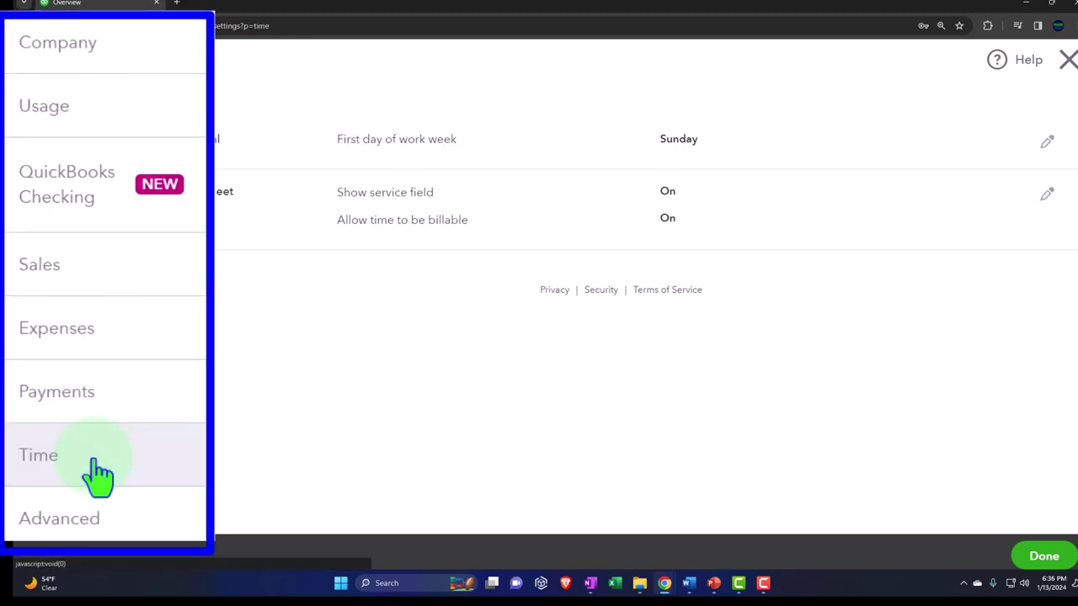
left_click(255, 147)
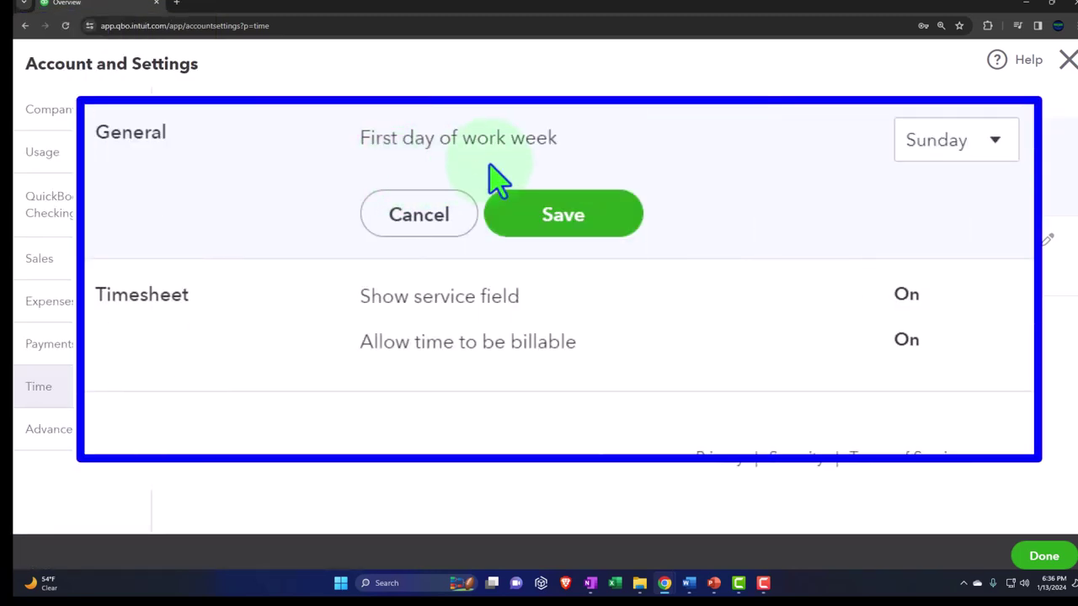
left_click(1002, 160)
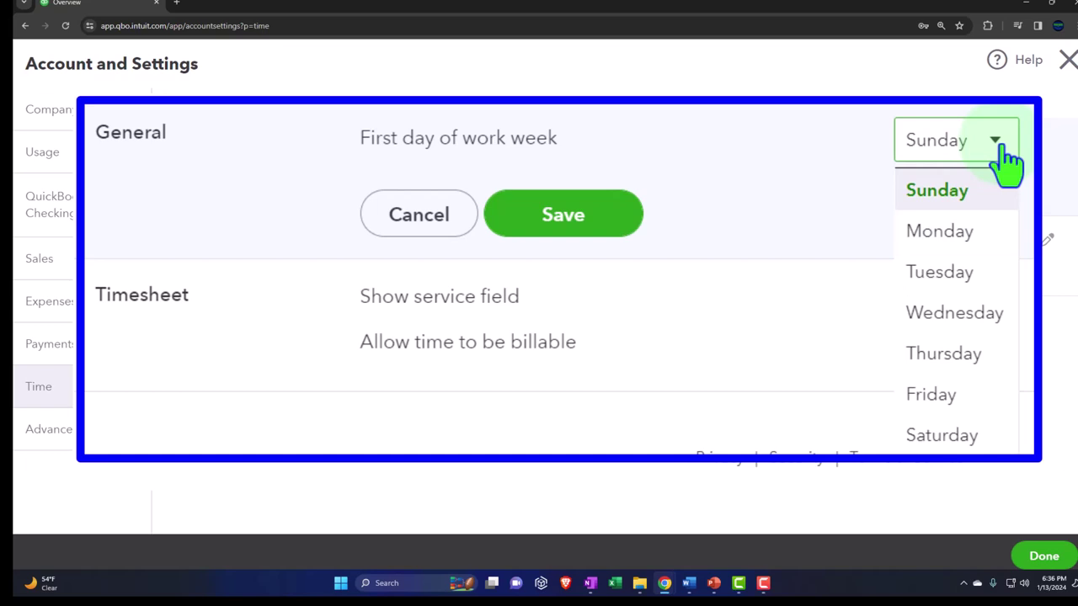
left_click(1007, 162)
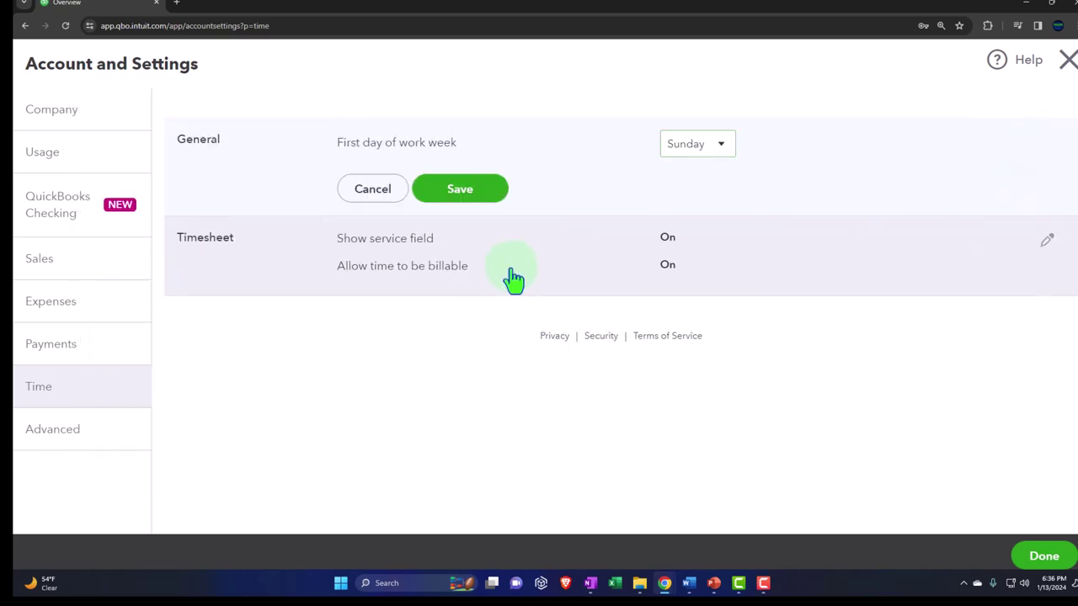
Read the Timesheet help for Show service field, Allow time to be billable, and Show billing rate to users entering time
left_click(511, 274)
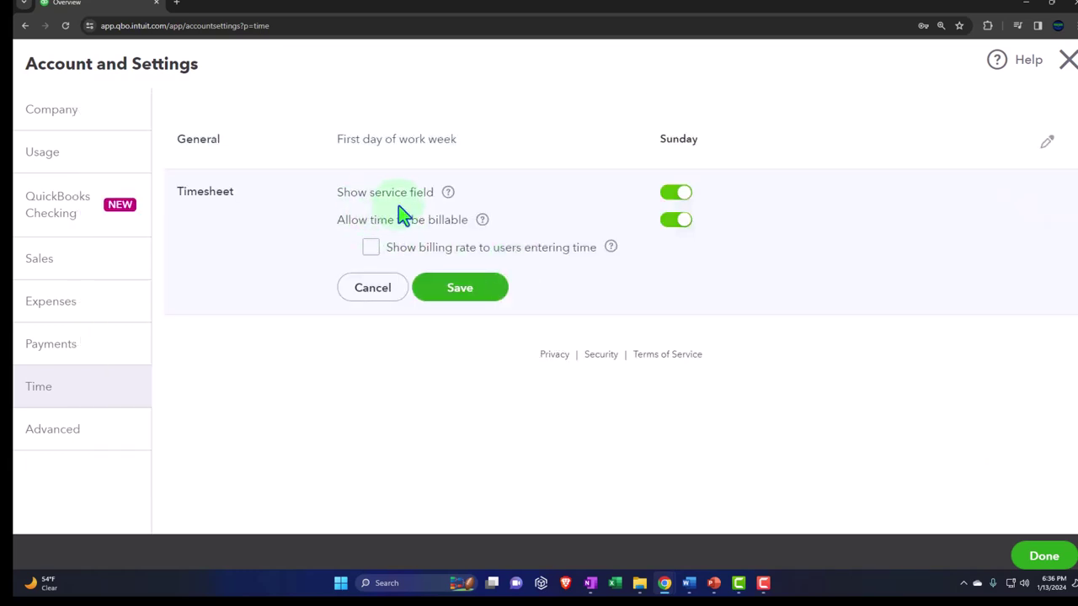
left_click(448, 193)
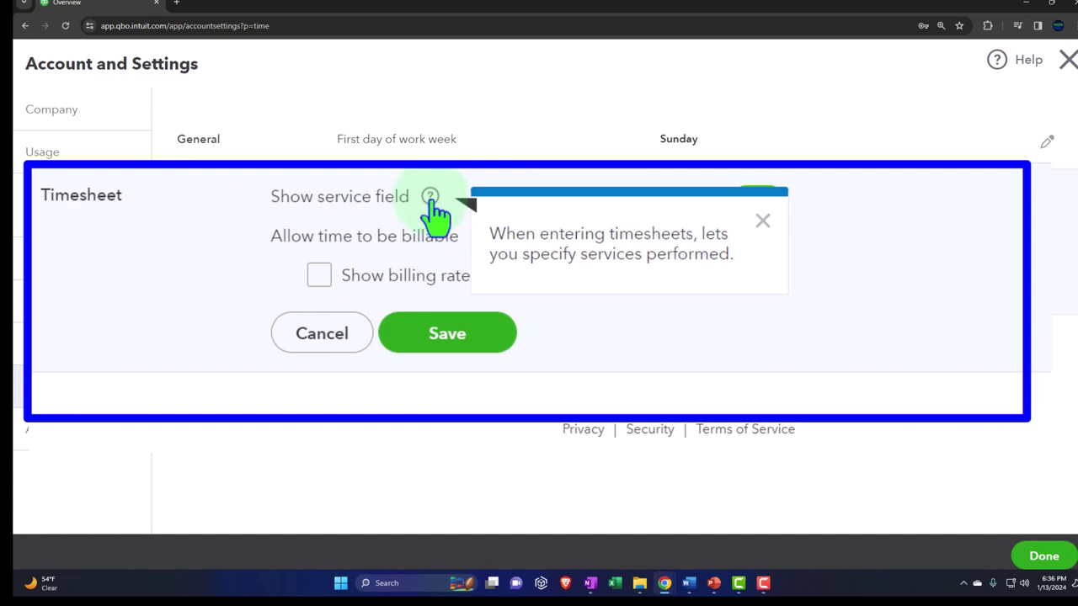
left_click(215, 221)
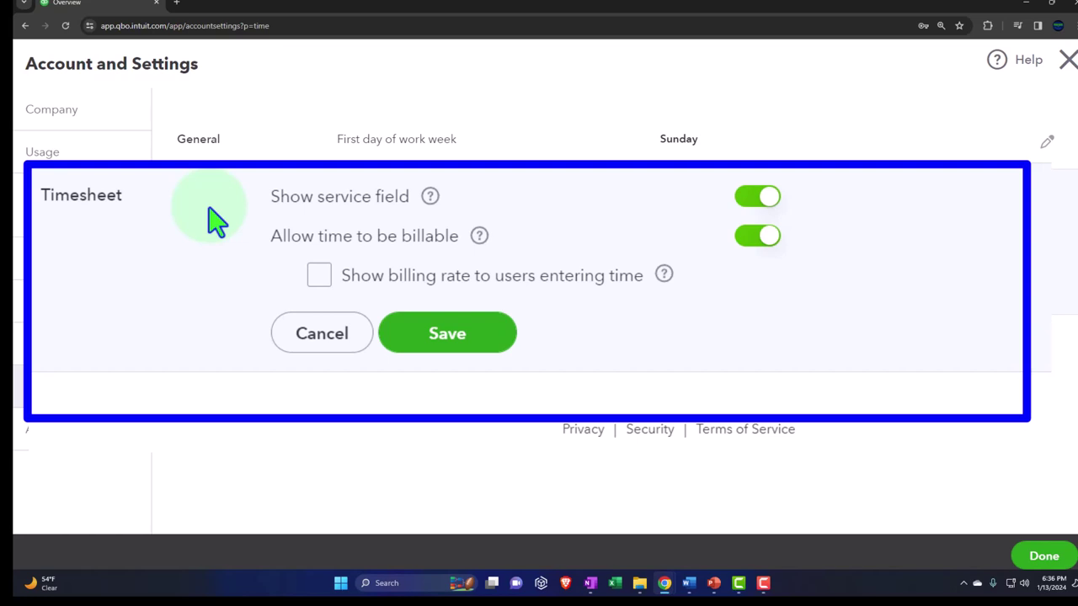
left_click(448, 193)
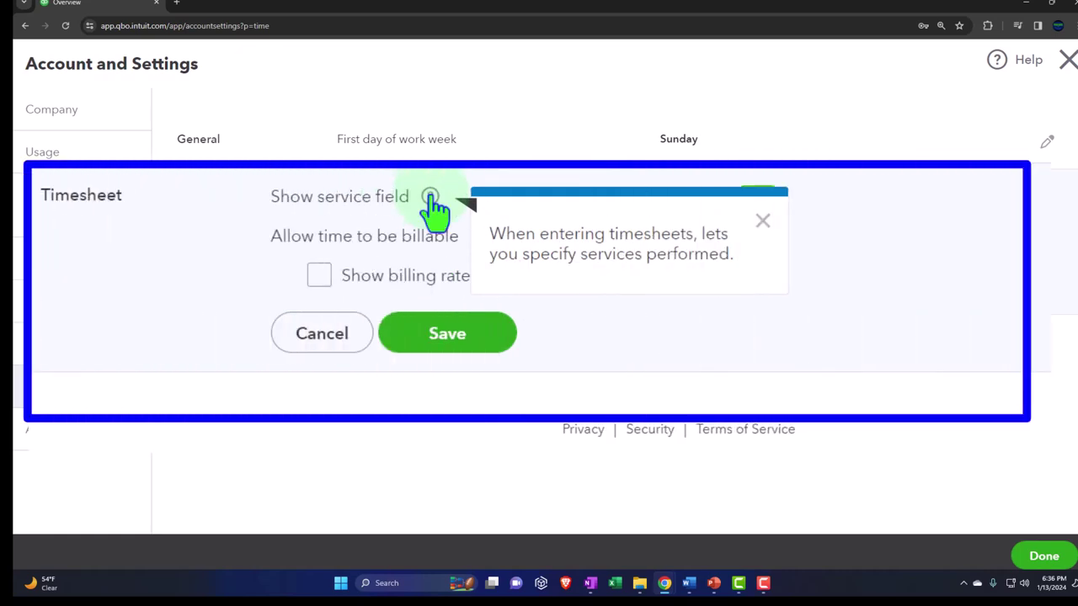
left_click(131, 290)
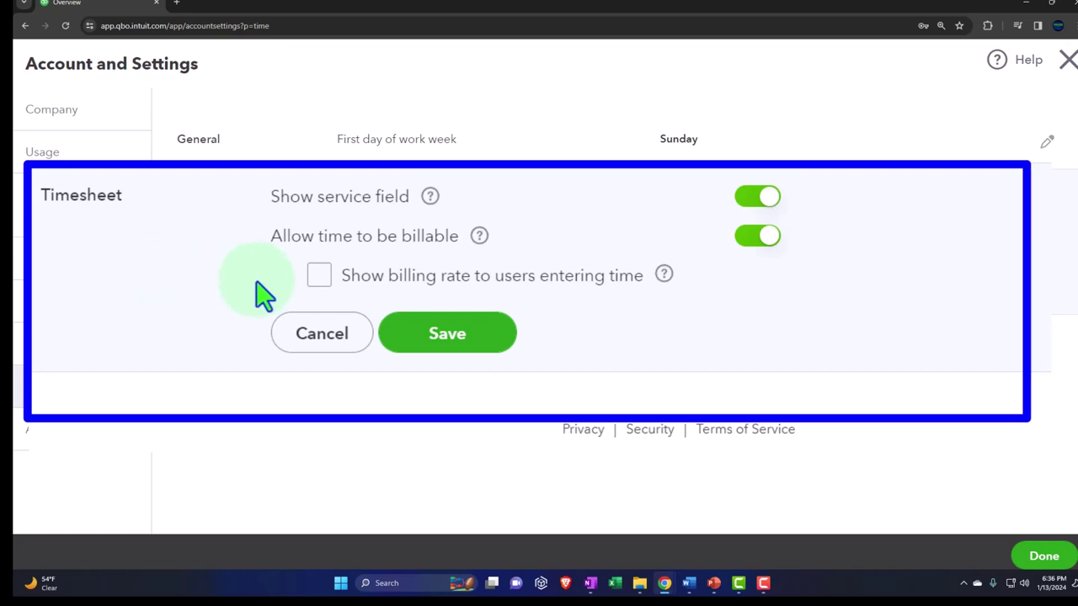
left_click(478, 238)
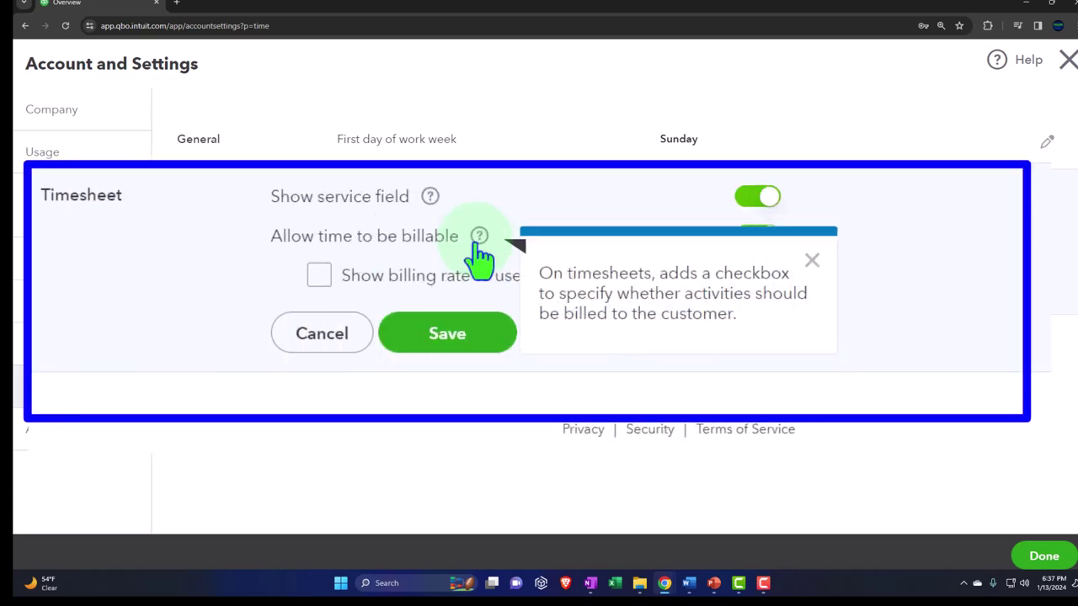
left_click(134, 303)
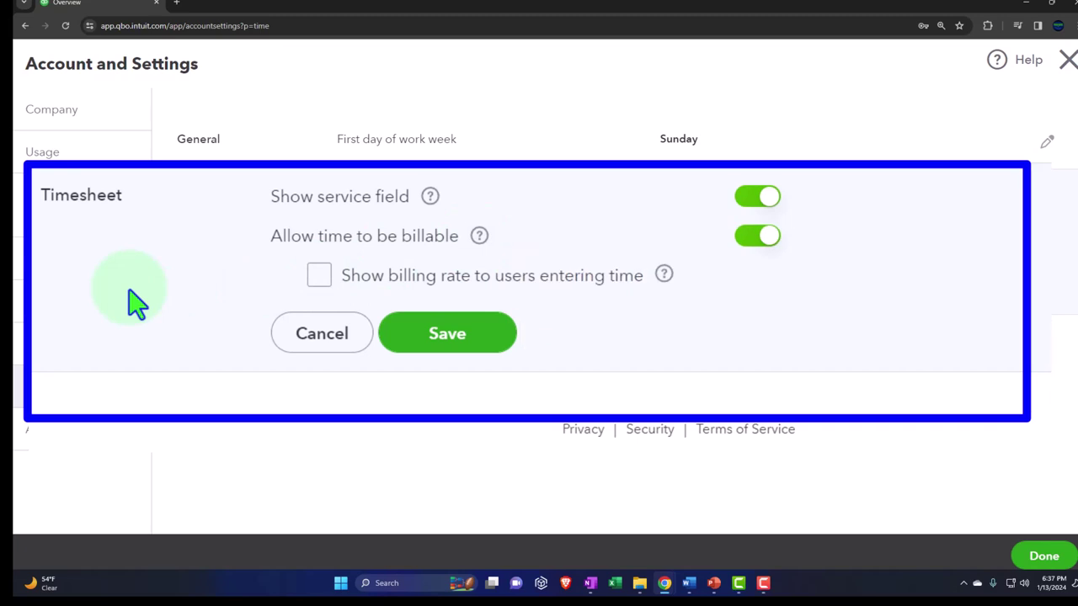
left_click(669, 276)
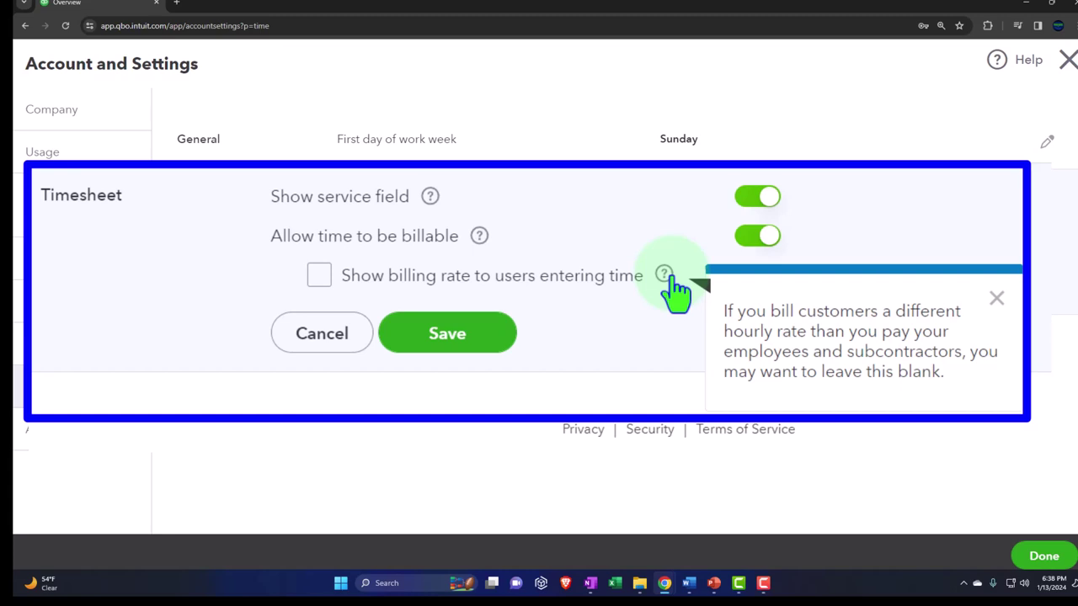
left_click(437, 449)
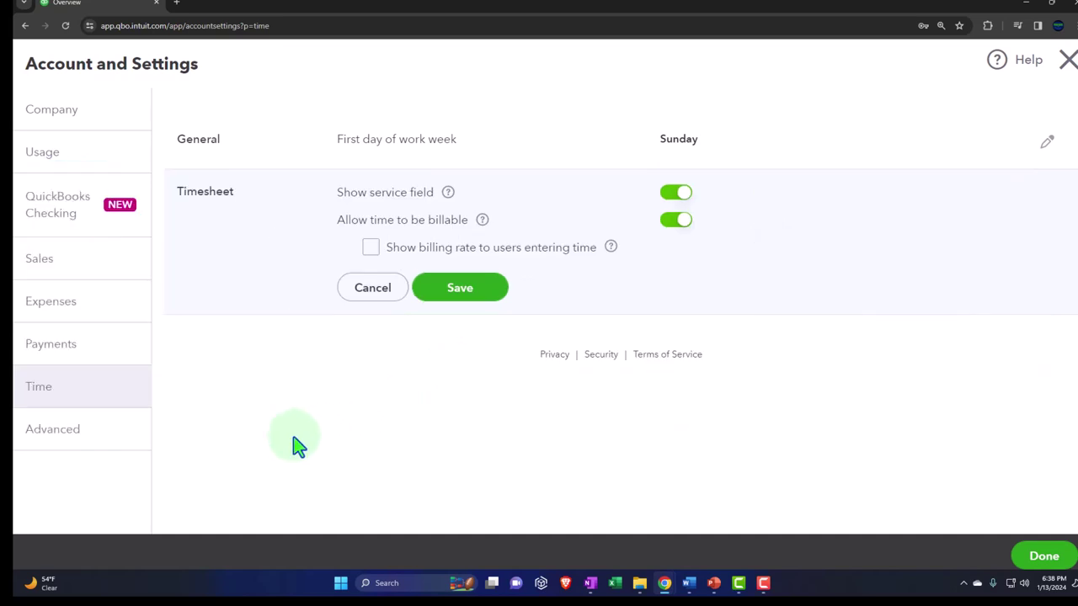
View the Advanced settings' Accounting section and review the fiscal year and income tax year choices, keeping January and Same as fiscal year
left_click(72, 451)
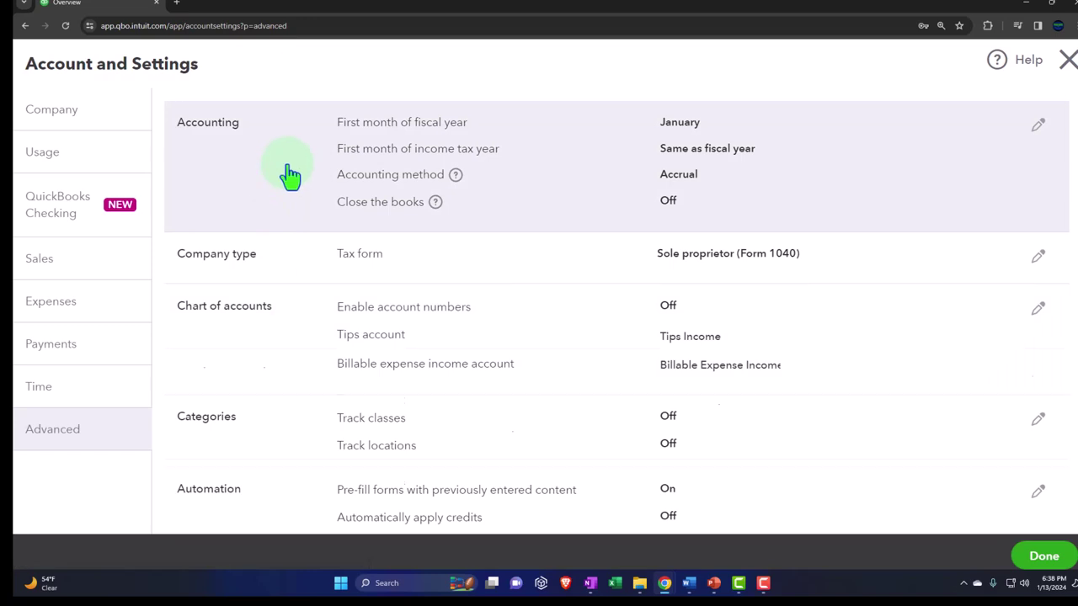
left_click(287, 173)
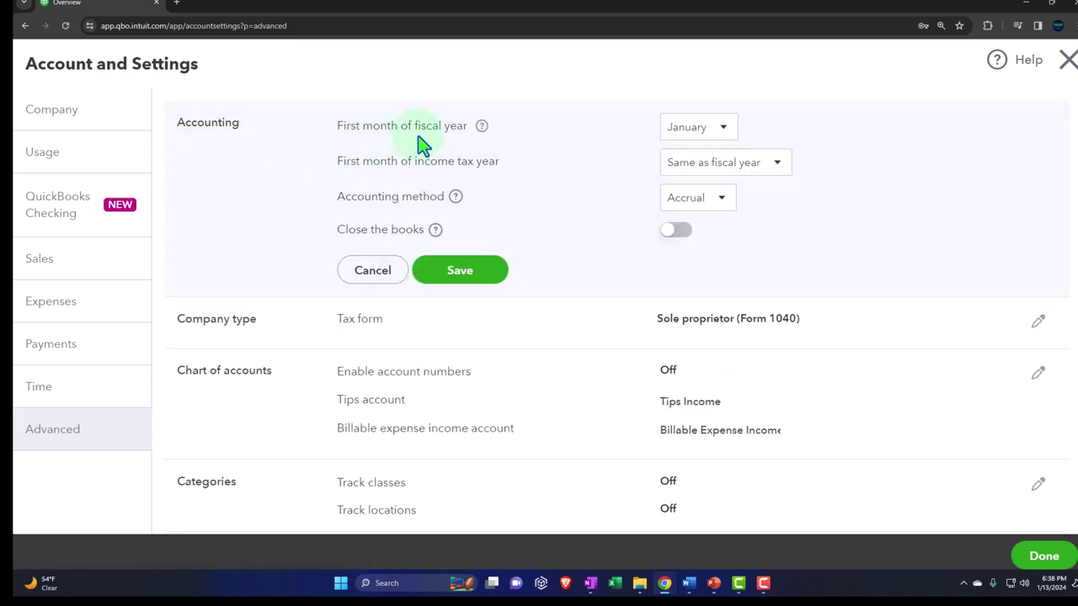
left_click(724, 130)
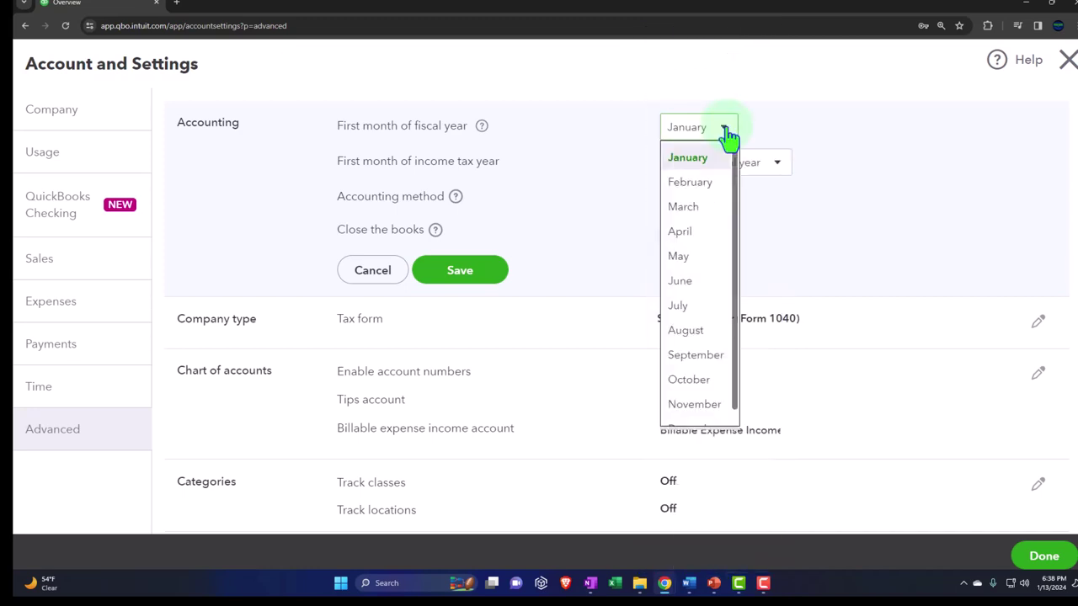
left_click(722, 128)
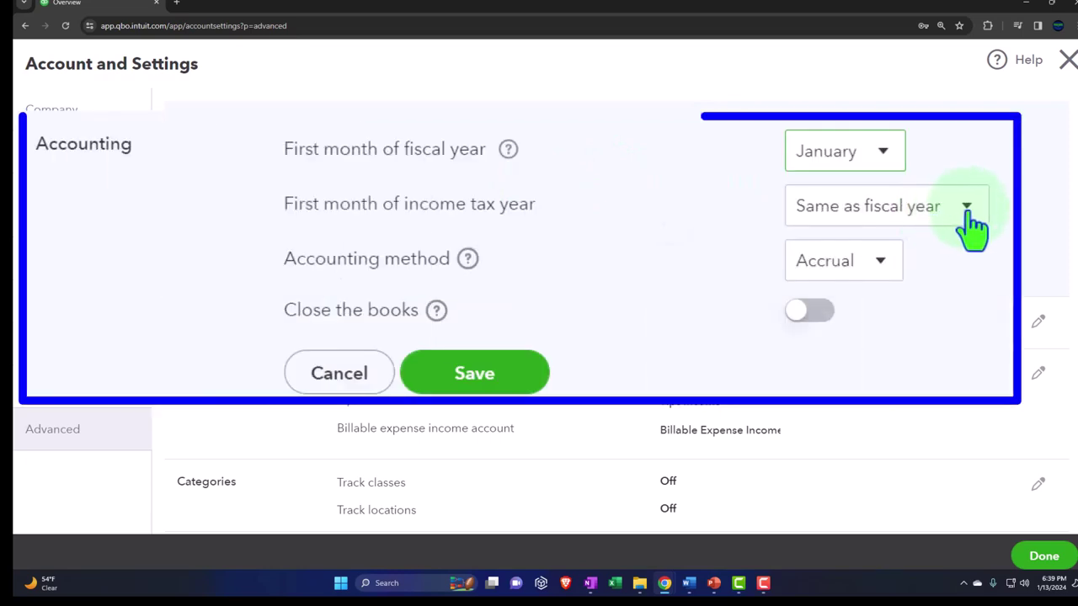
left_click(777, 163)
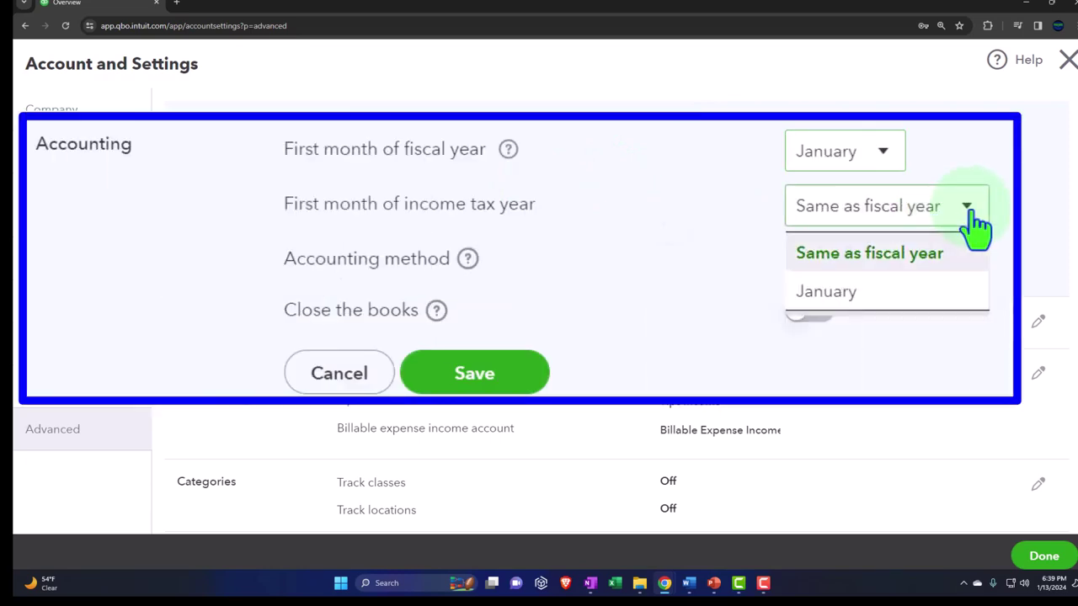
left_click(947, 290)
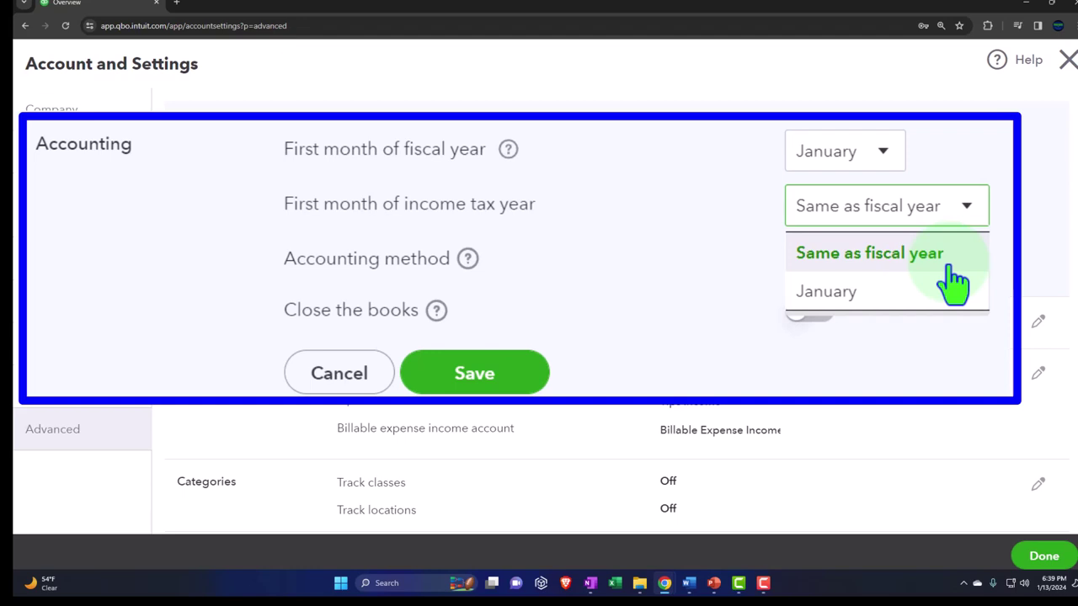
left_click(949, 268)
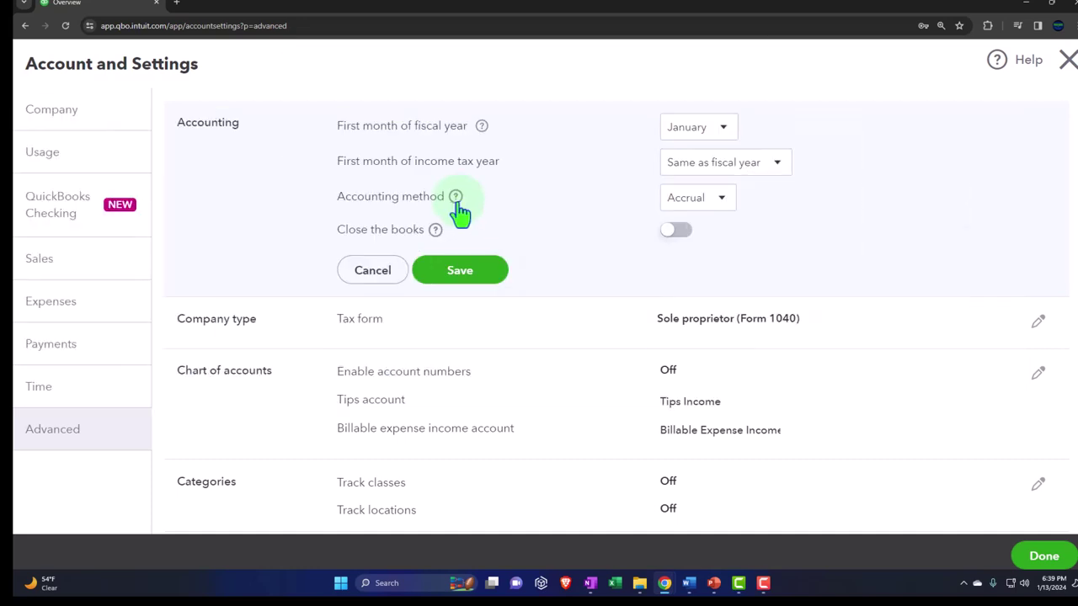
Review the Accounting method help and choices, keeping Accrual, and consult the QuickBooks Flow Chart in OneNote before returning to the settings
left_click(456, 196)
left_click(1059, 65)
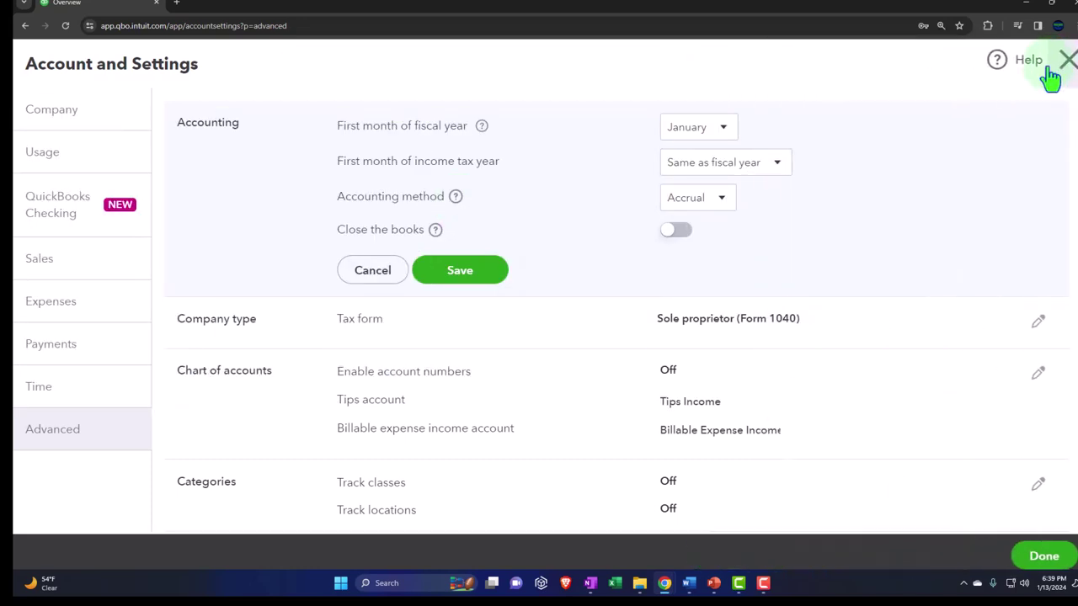
left_click(722, 209)
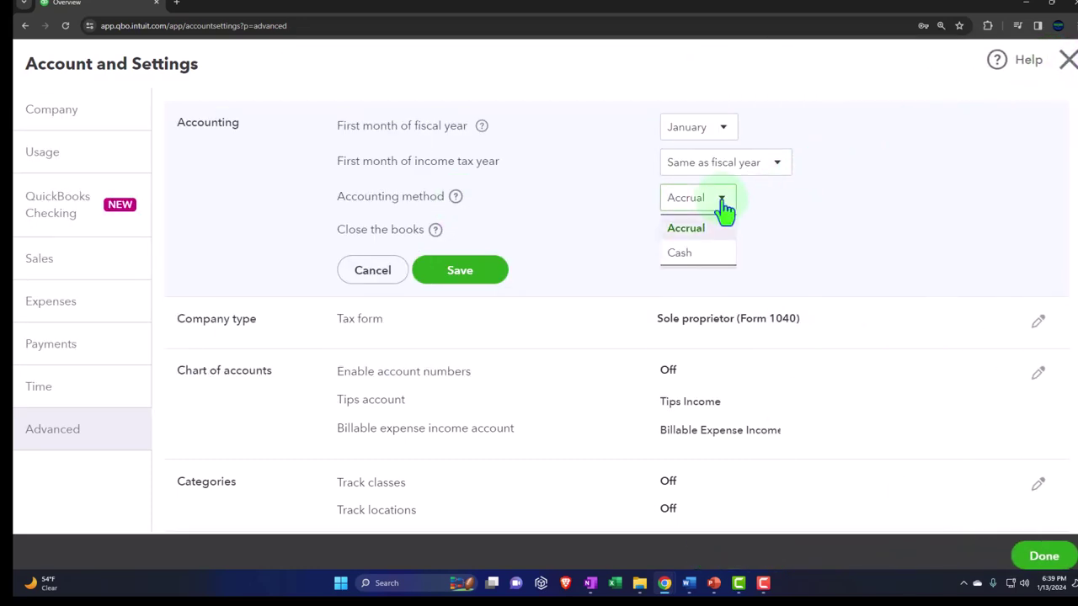
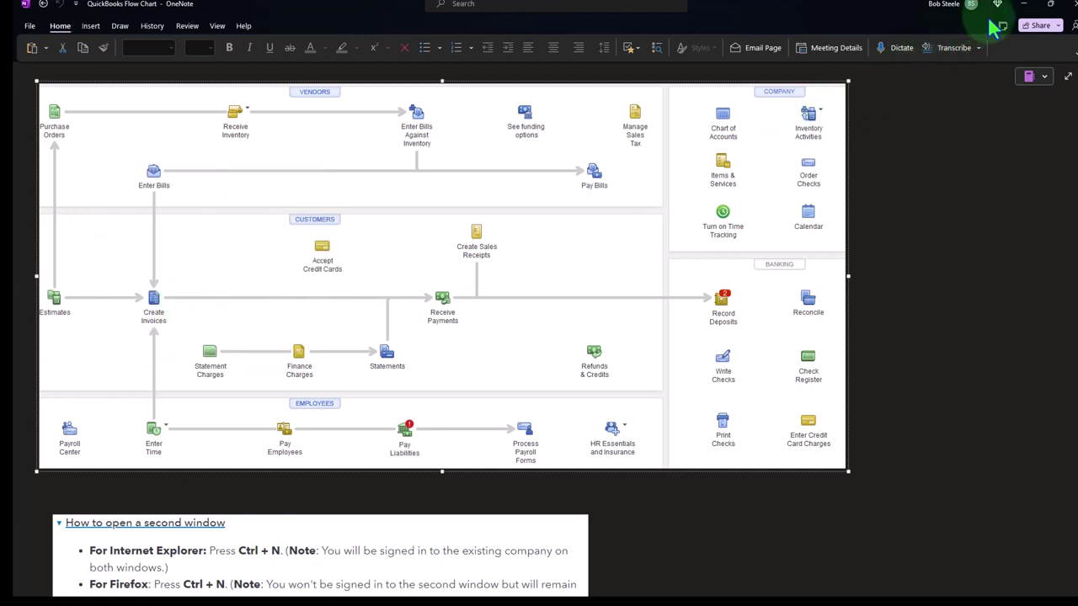
left_click(1029, 7)
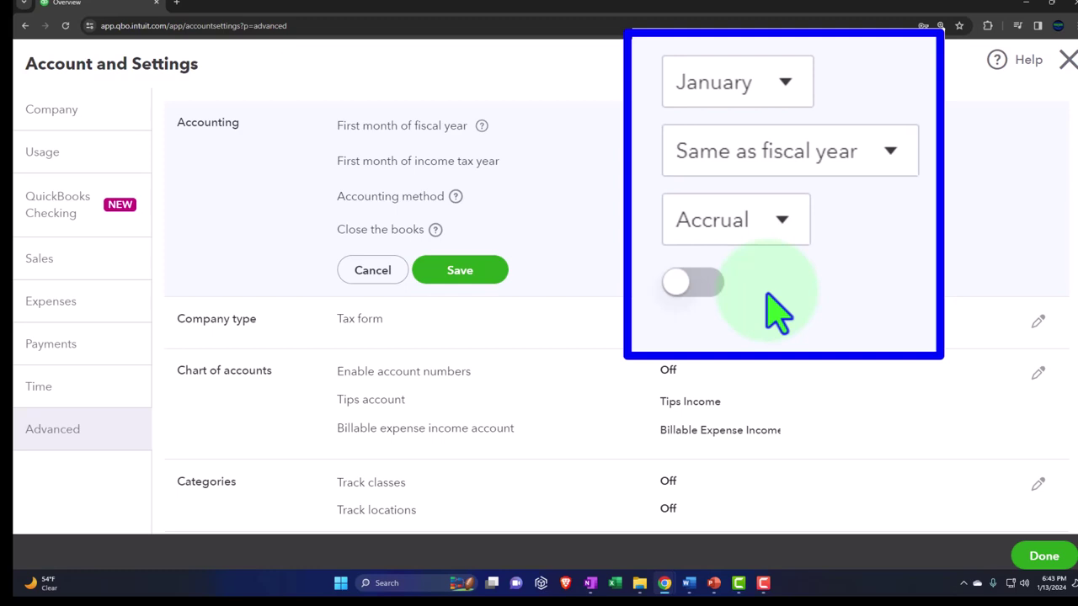
Read the Close the books help and try the option on to examine its closing date and warning or password choices
left_click(435, 230)
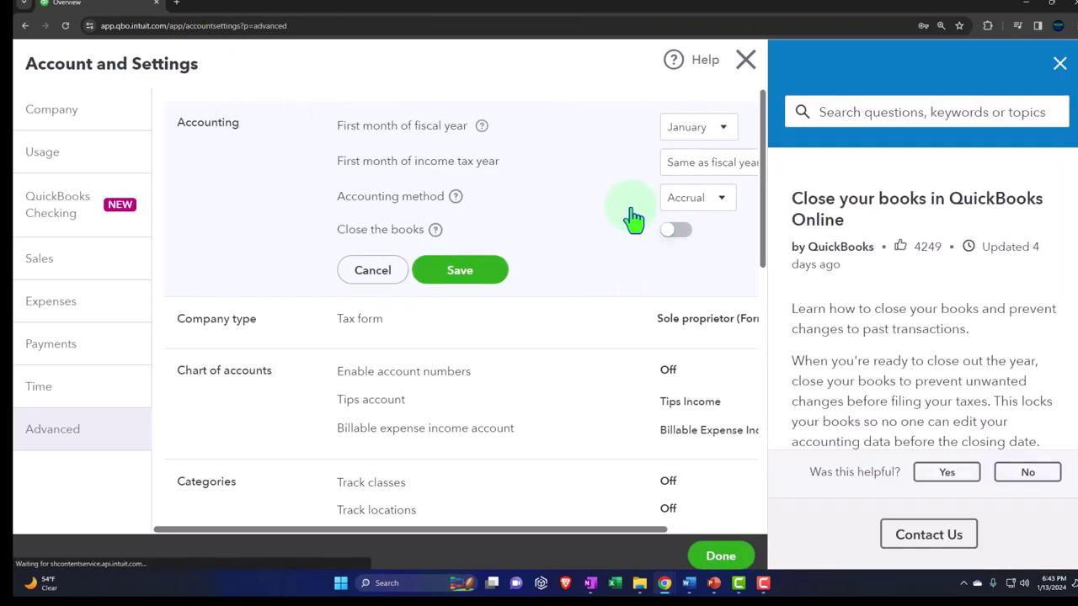
left_click(1059, 63)
left_click(674, 229)
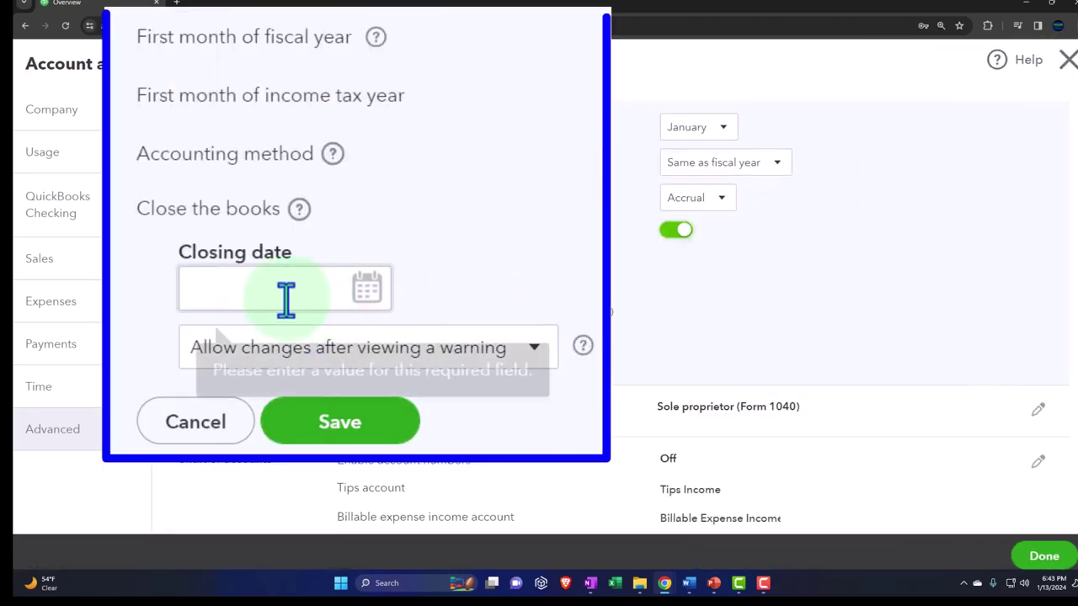
left_click(428, 280)
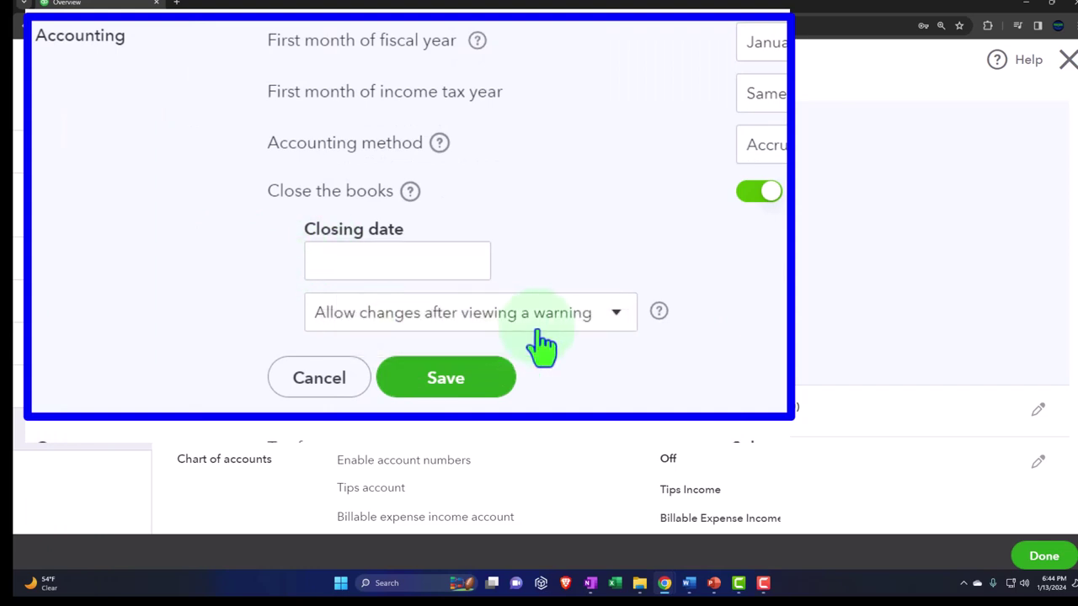
left_click(616, 316)
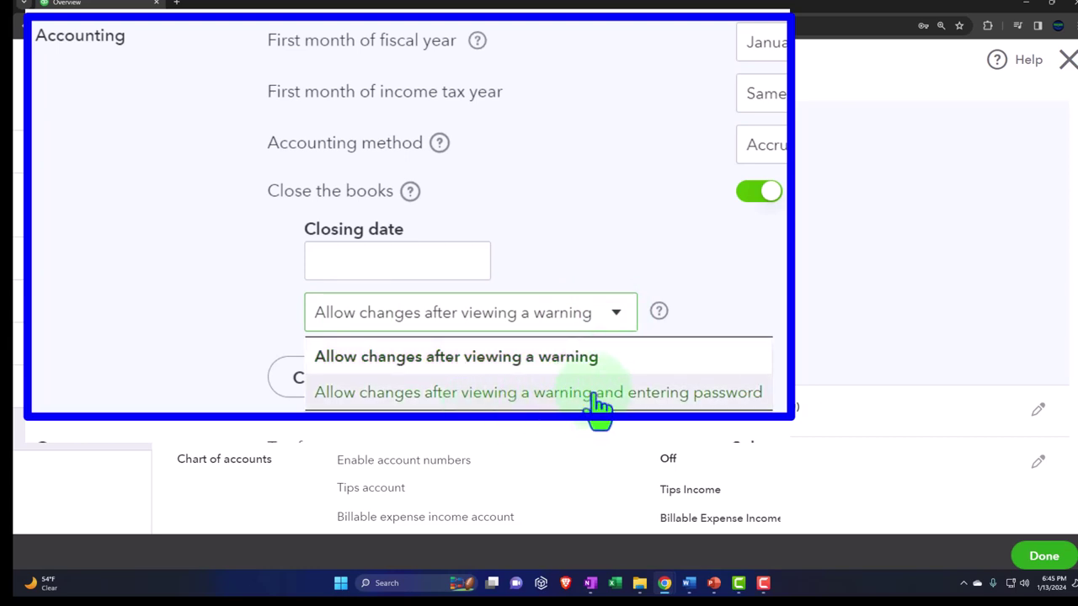
left_click(268, 282)
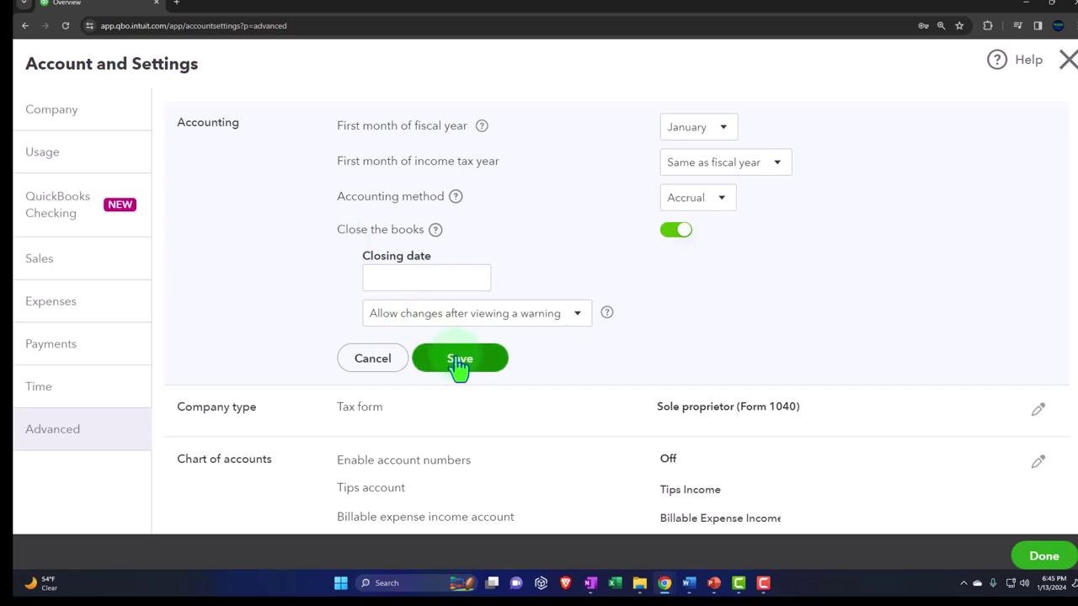
Review the Tax form choices for the company type, keeping Sole proprietor (Form 1040)
left_click(469, 425)
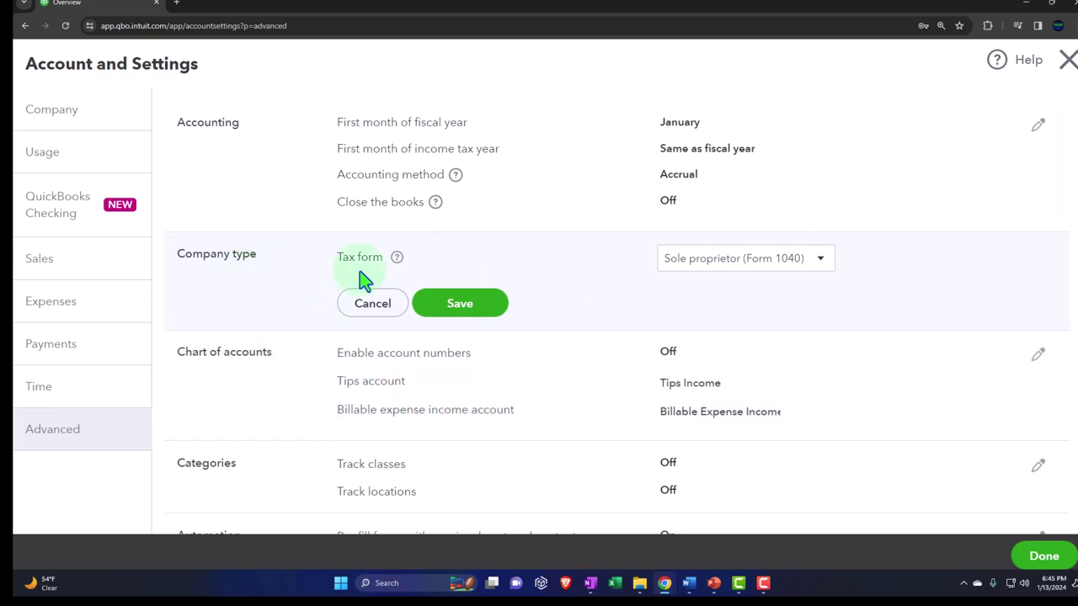
left_click(820, 268)
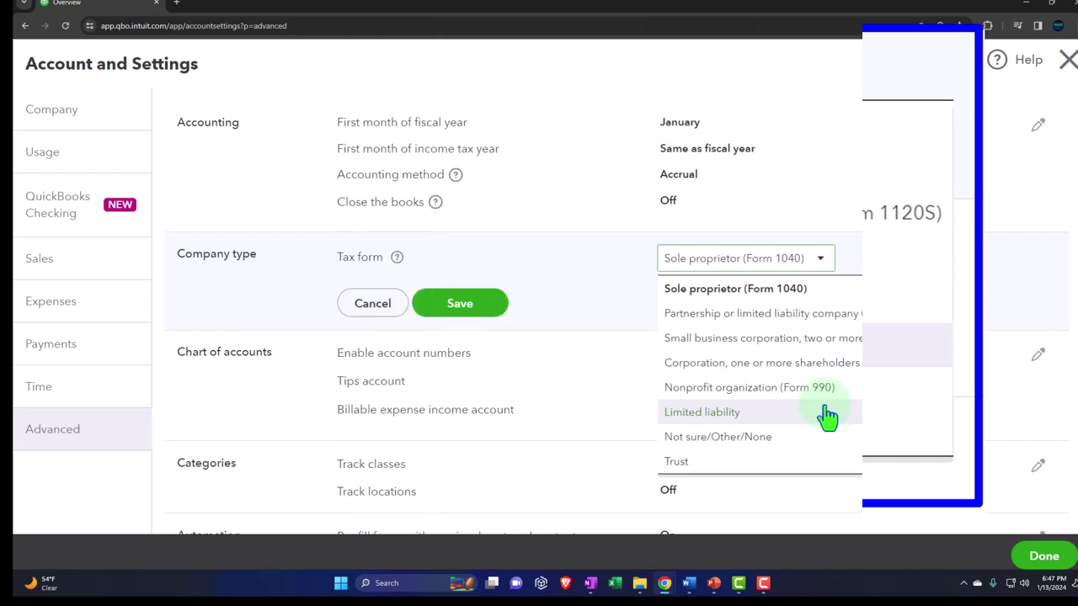
left_click(565, 384)
Open the Chart of accounts settings for editing and read the help for Enable account numbers
left_click(568, 384)
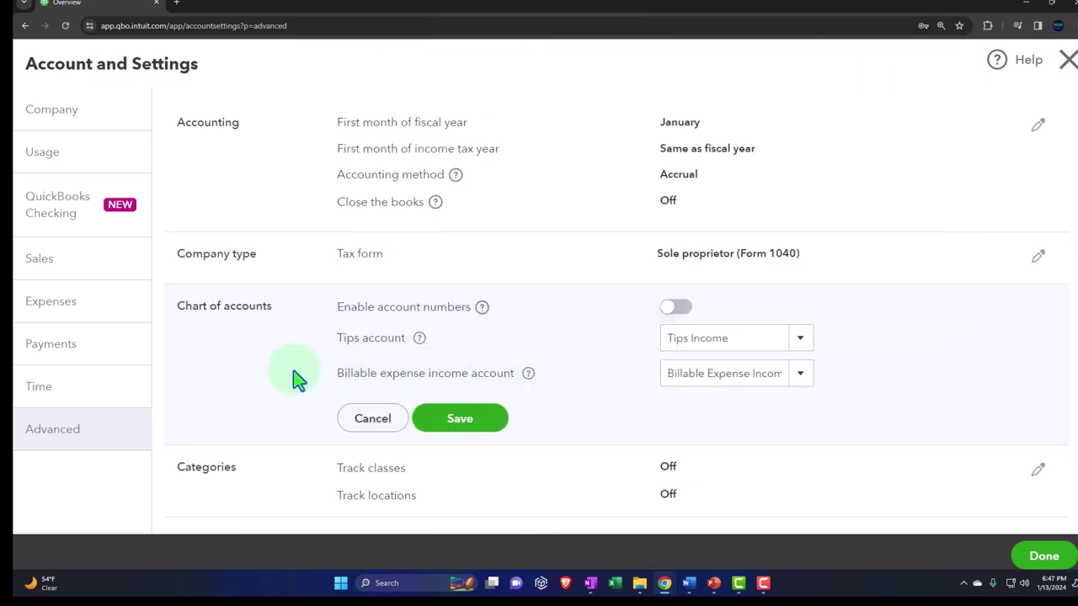
scroll(282, 376, "down", 1)
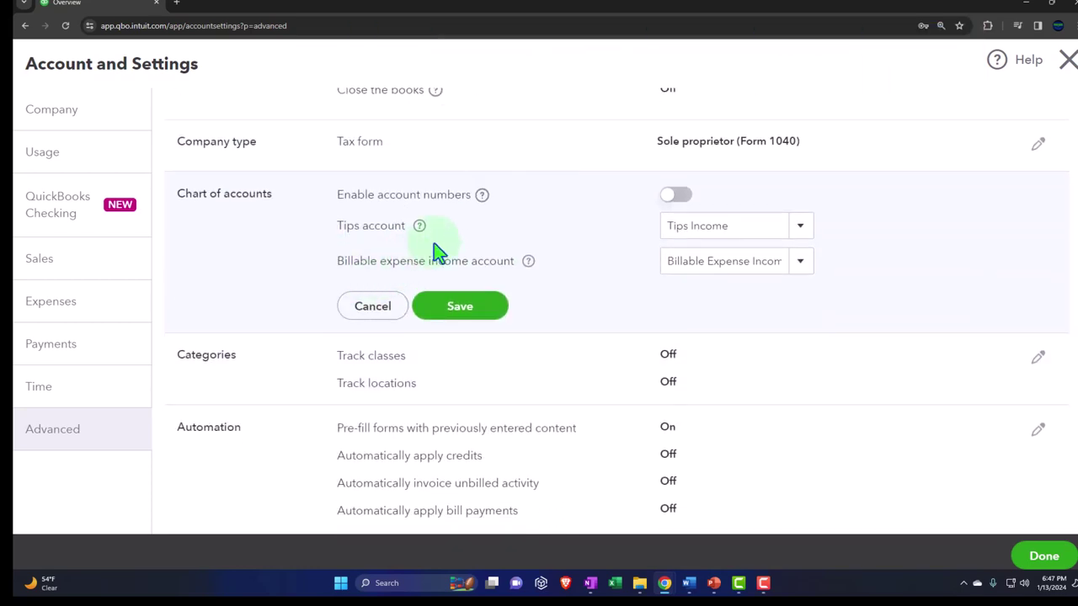
left_click(519, 127)
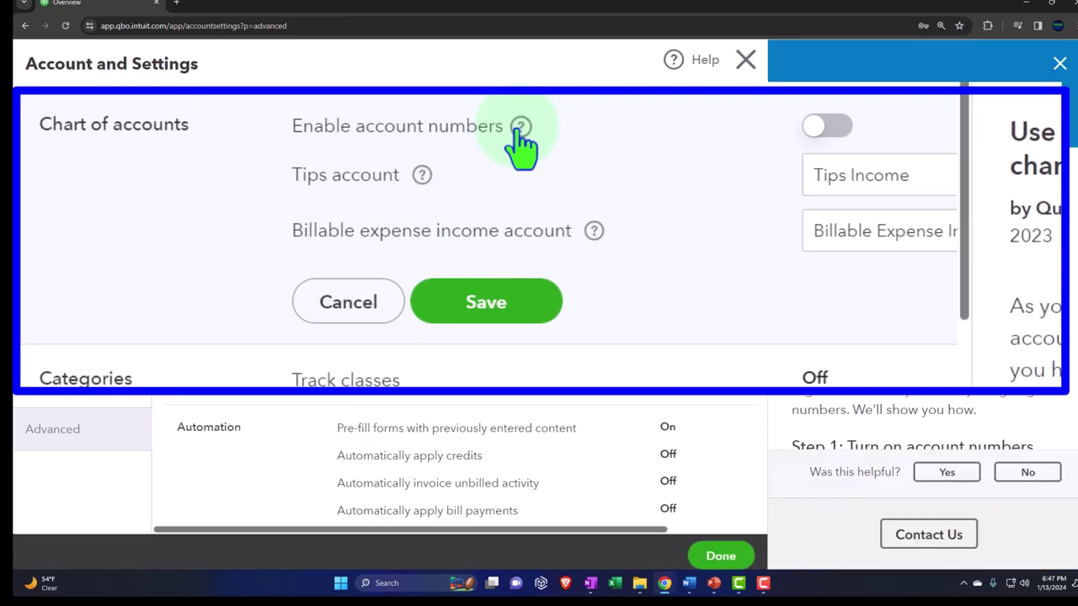
left_click(1060, 67)
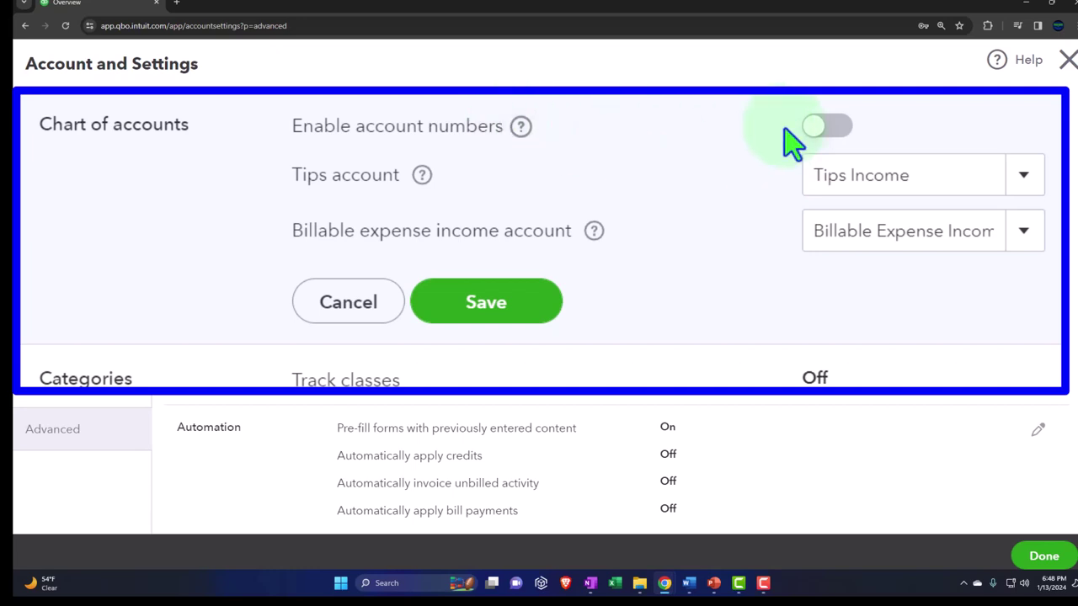
Try enabling account numbers, read the Show account numbers help, and turn account numbers off again
left_click(820, 126)
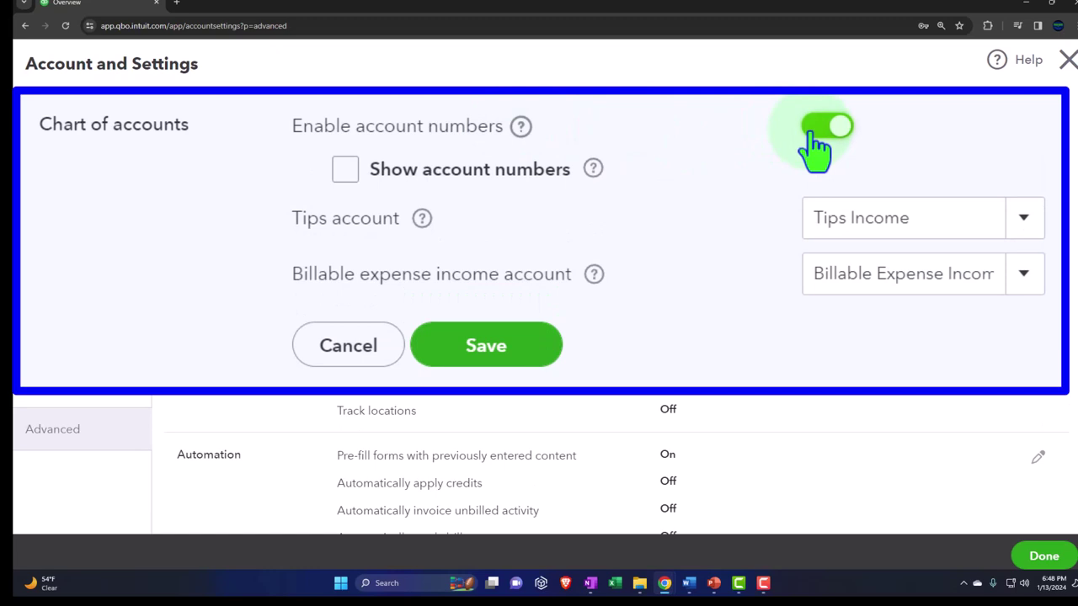
left_click(409, 187)
left_click(593, 168)
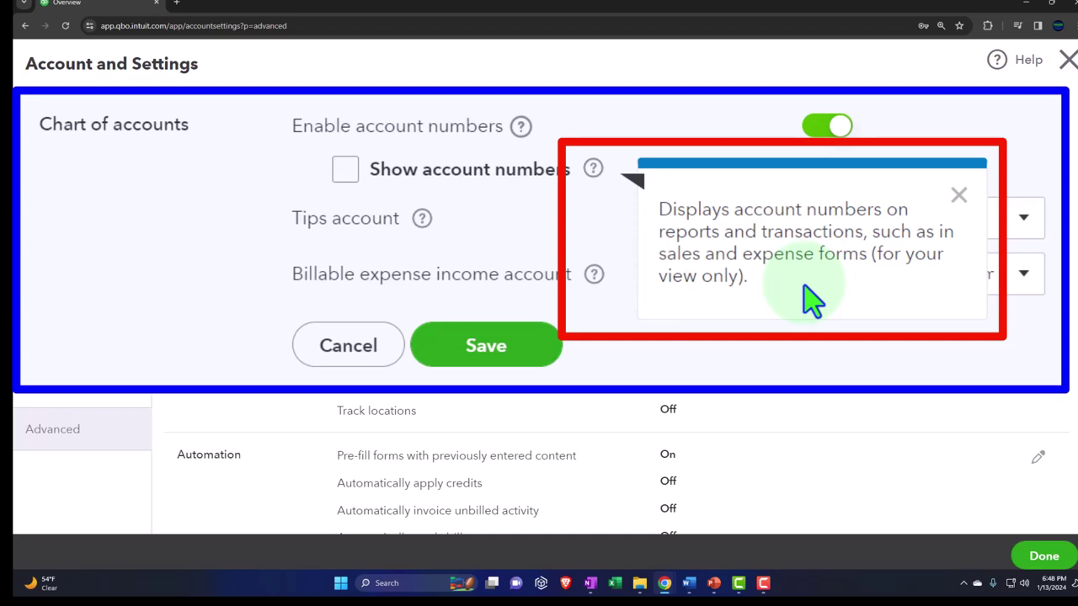
left_click(958, 195)
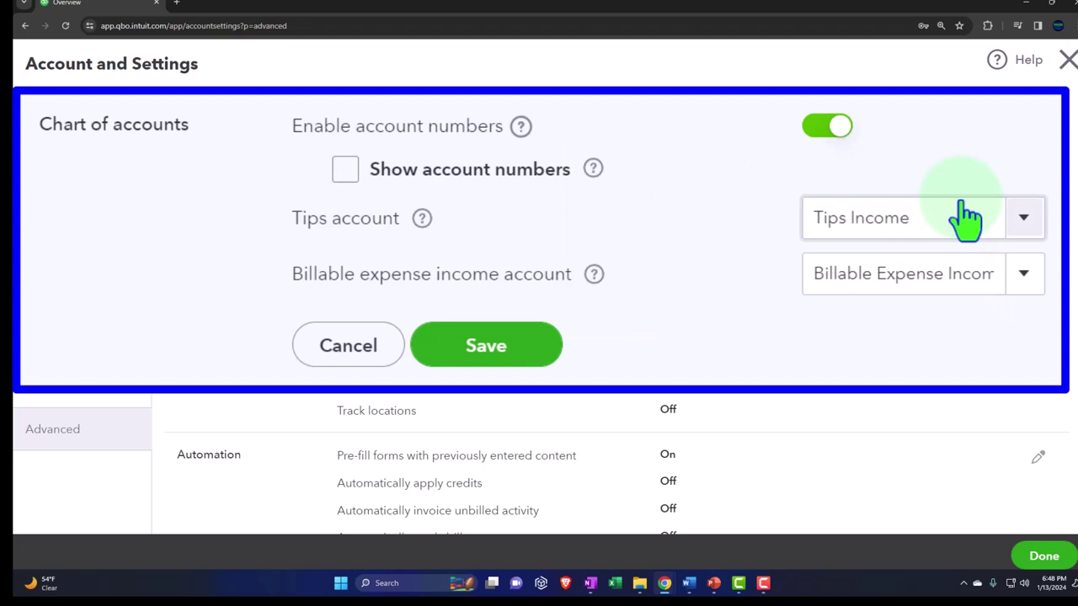
left_click(826, 128)
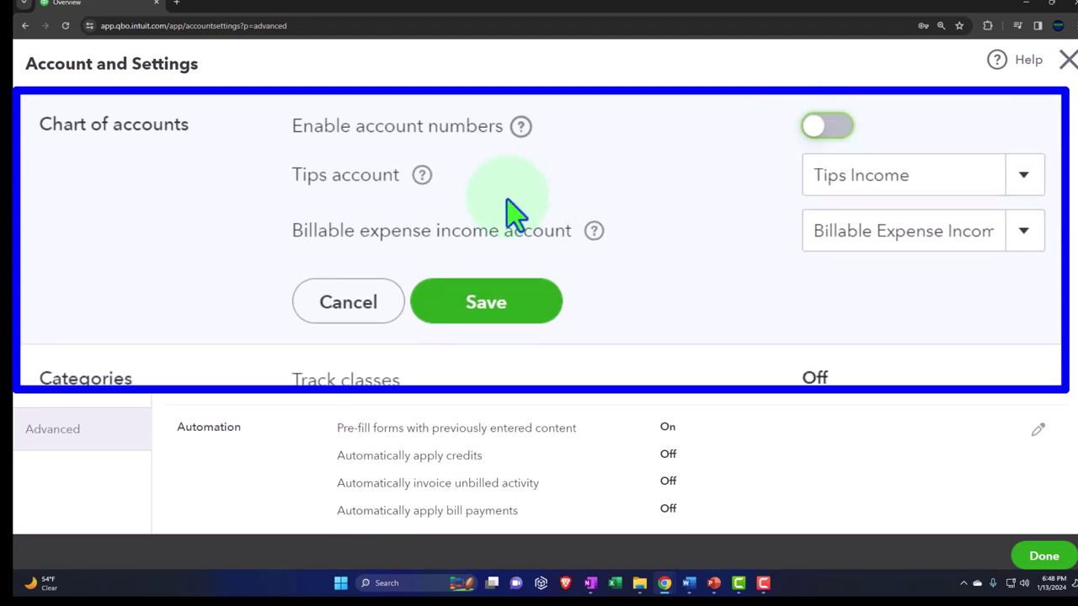
Read the Tips account help and review the available accounts, keeping Tips Income
left_click(421, 178)
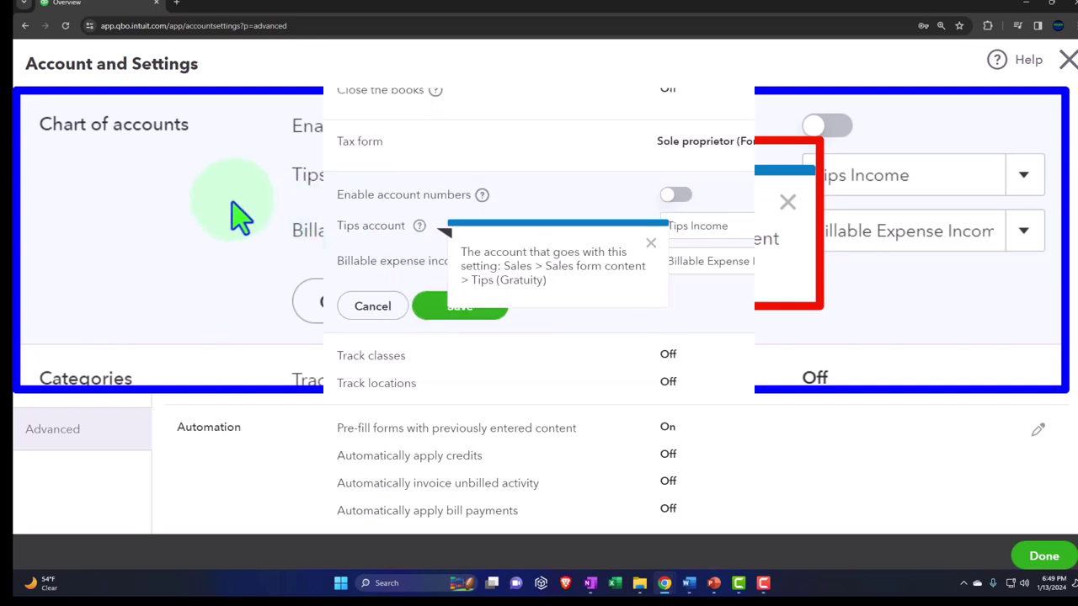
left_click(798, 228)
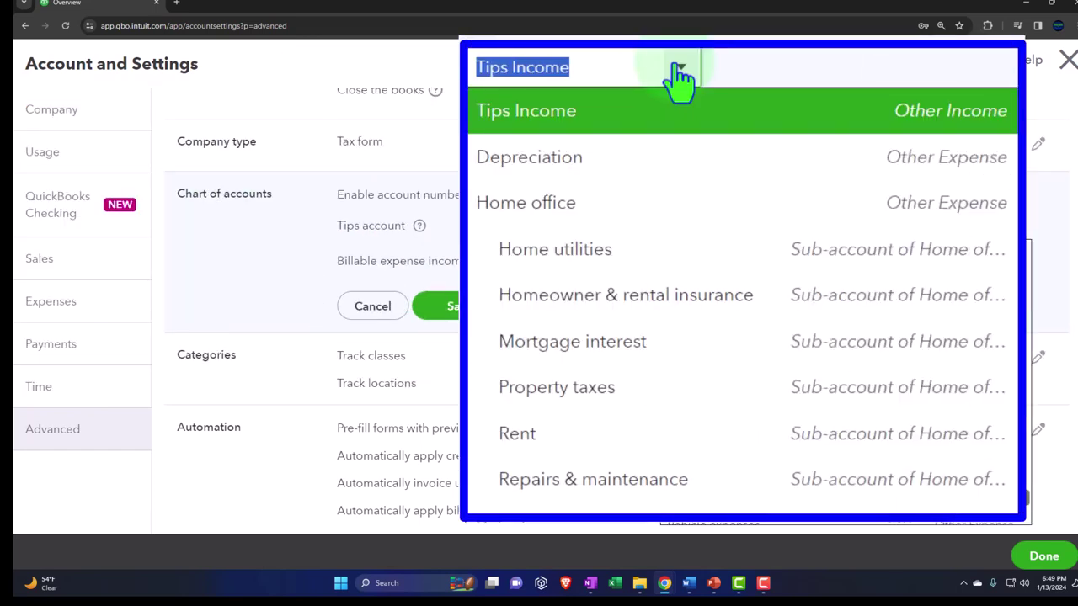
left_click(798, 229)
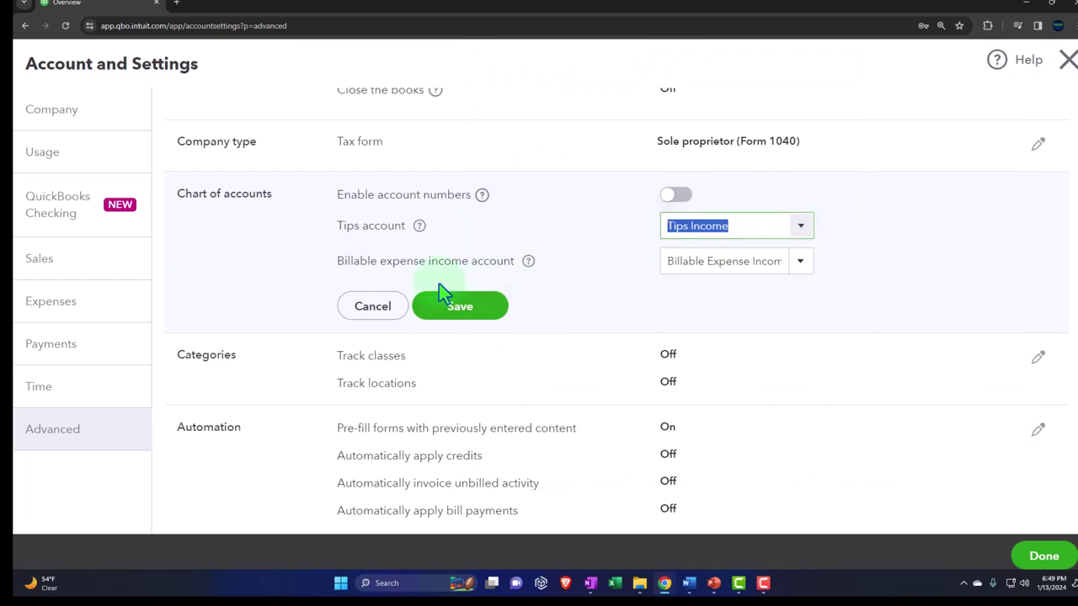
Read the Billable expense income account help and check the related income tracking option under Bills and expenses in the Expenses settings
left_click(528, 262)
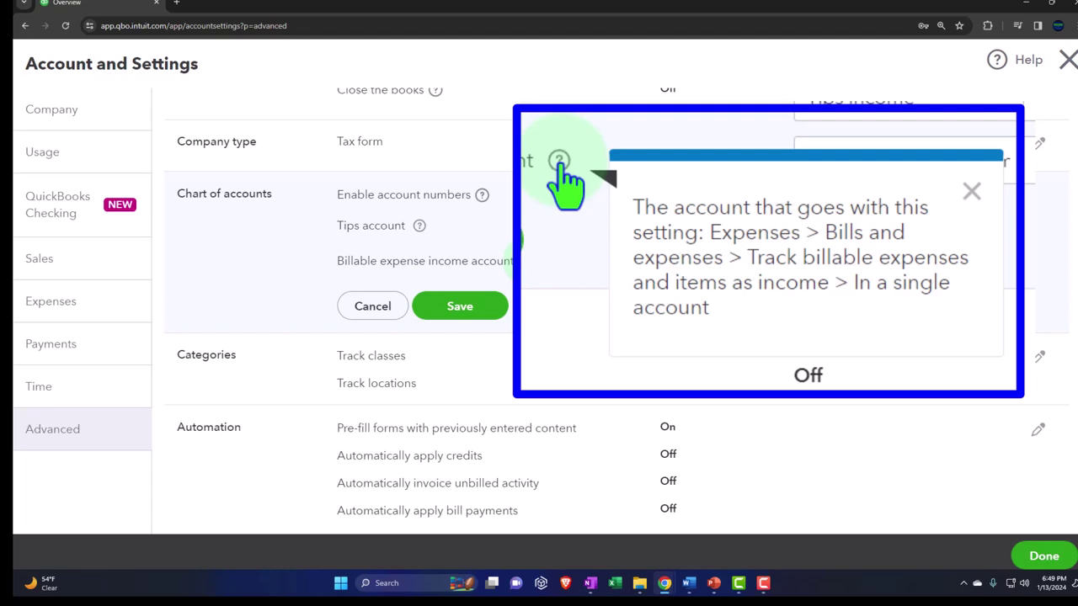
left_click(89, 311)
left_click(635, 354)
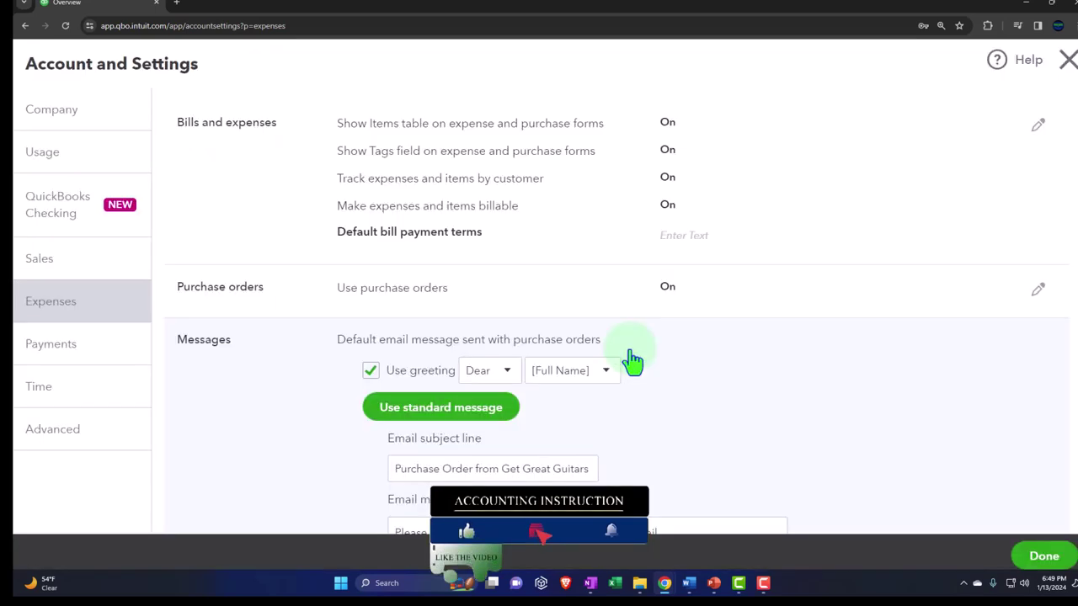
left_click(545, 143)
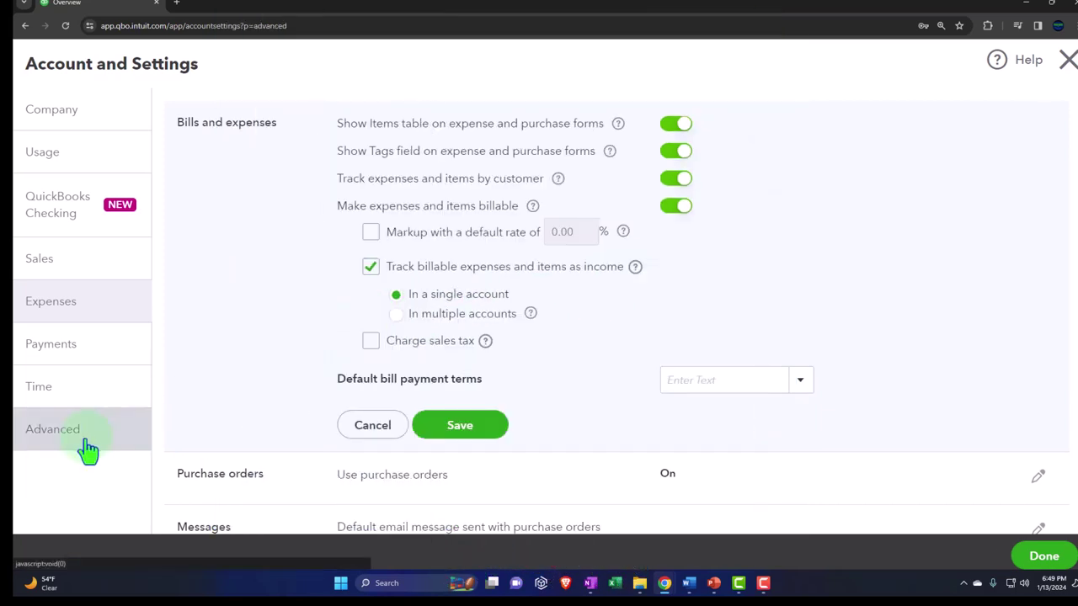
Return to the Advanced settings and review the account choices for the Billable expense income account, keeping Billable Expense Income
left_click(85, 441)
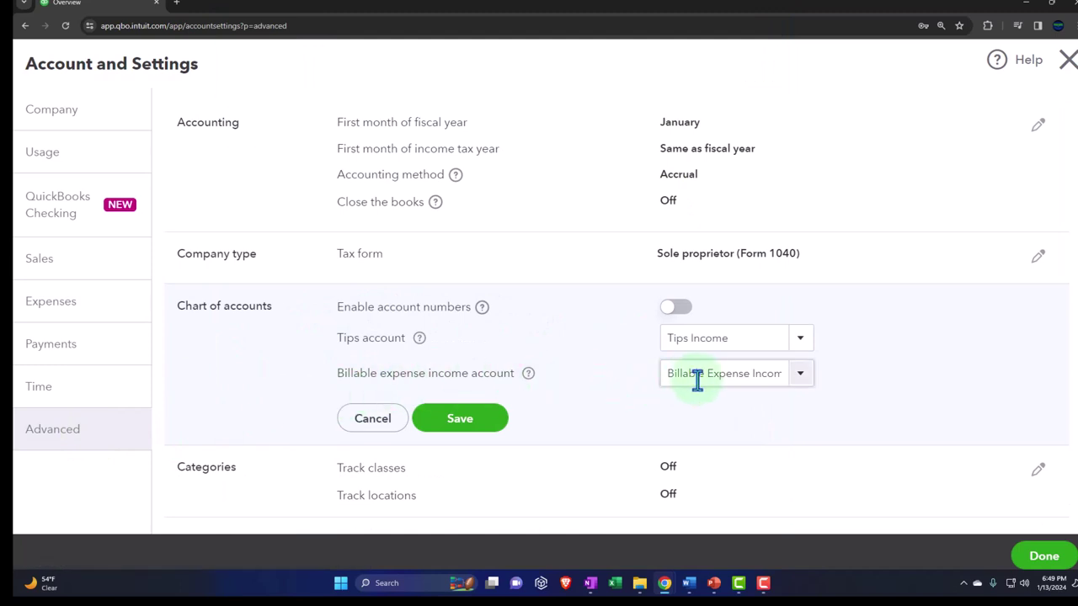
left_click(800, 381)
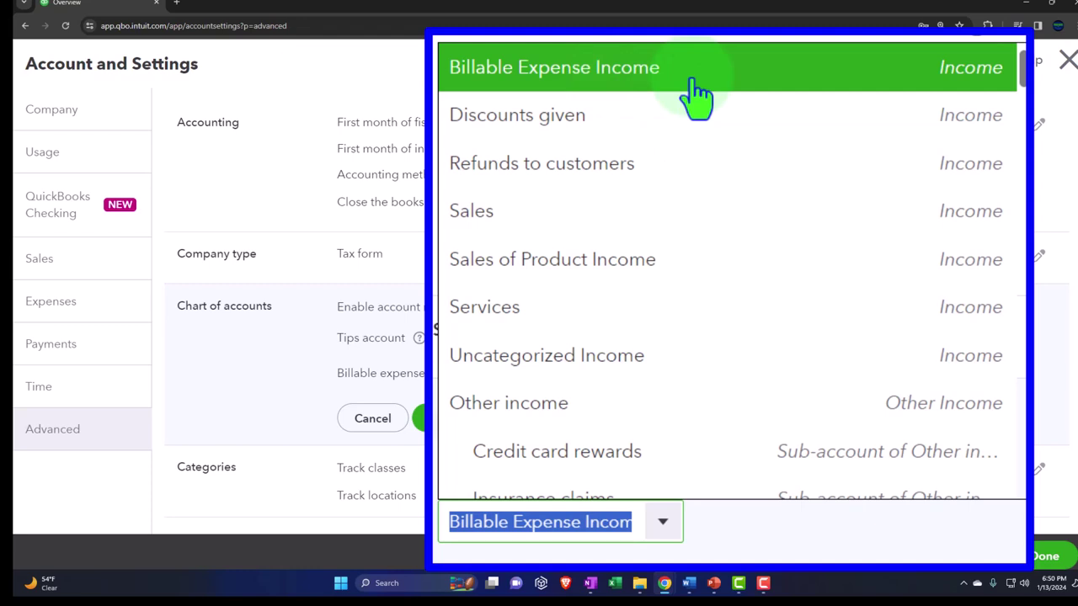
left_click(664, 421)
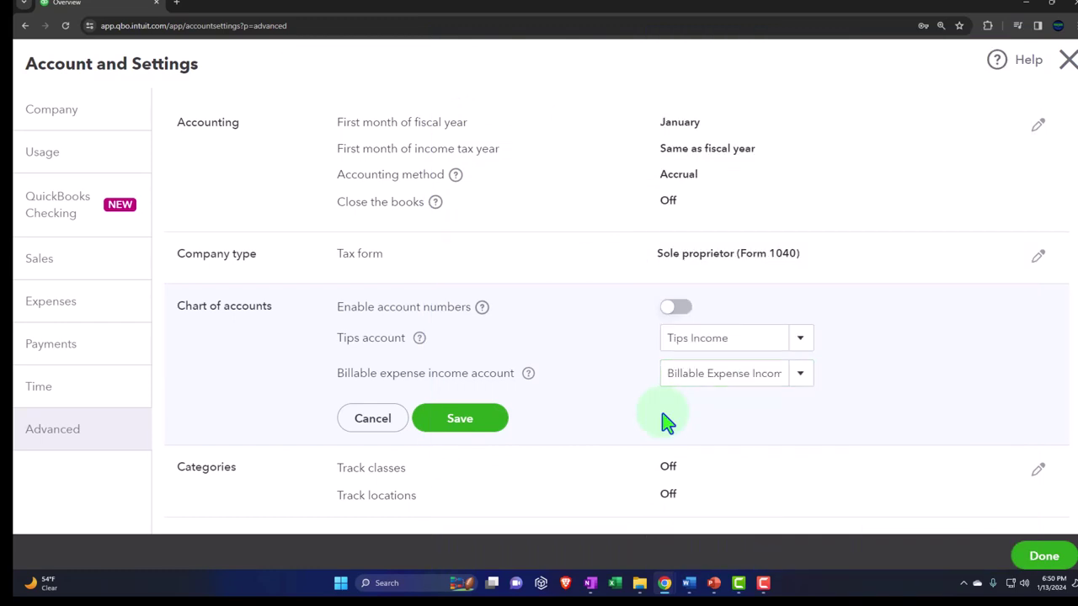
Recheck the account choices for the Billable expense income account and open the Categories settings for class and location tracking
left_click(802, 378)
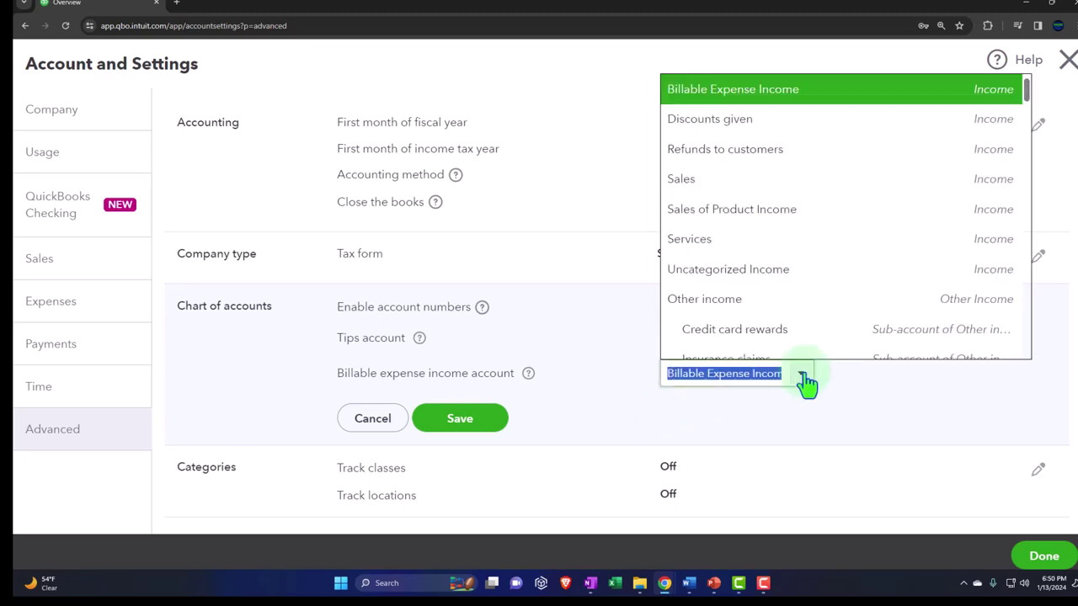
left_click(802, 378)
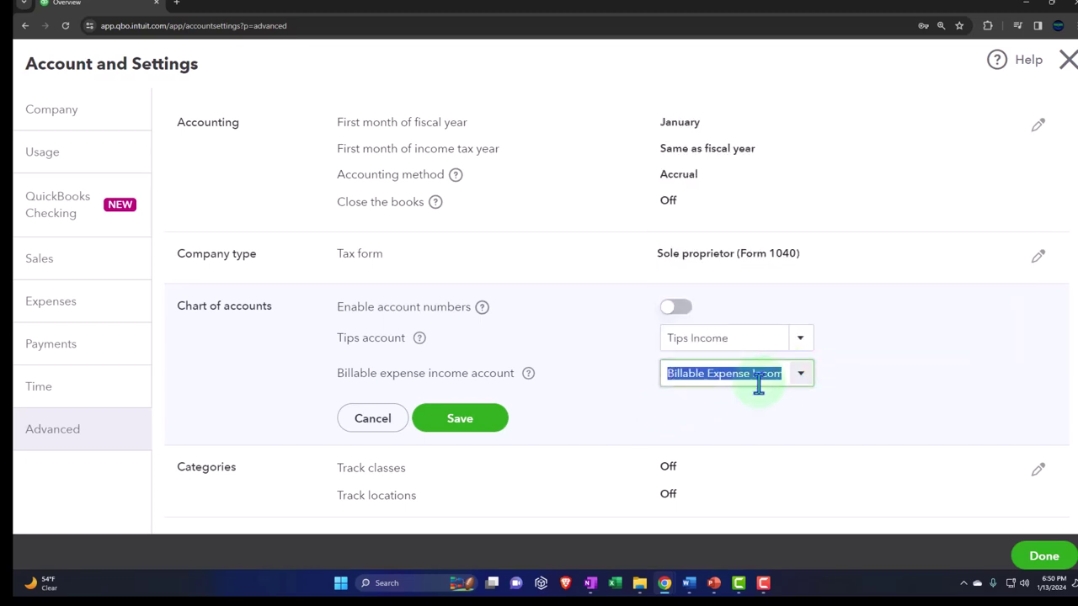
scroll(708, 411, "down", 2)
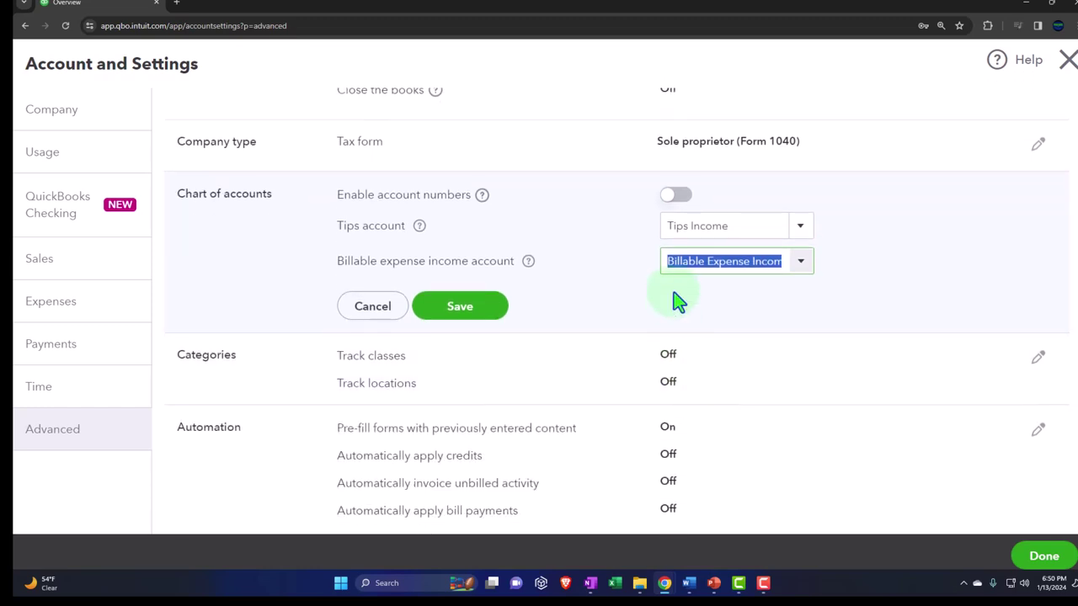
scroll(639, 300, "down", 1)
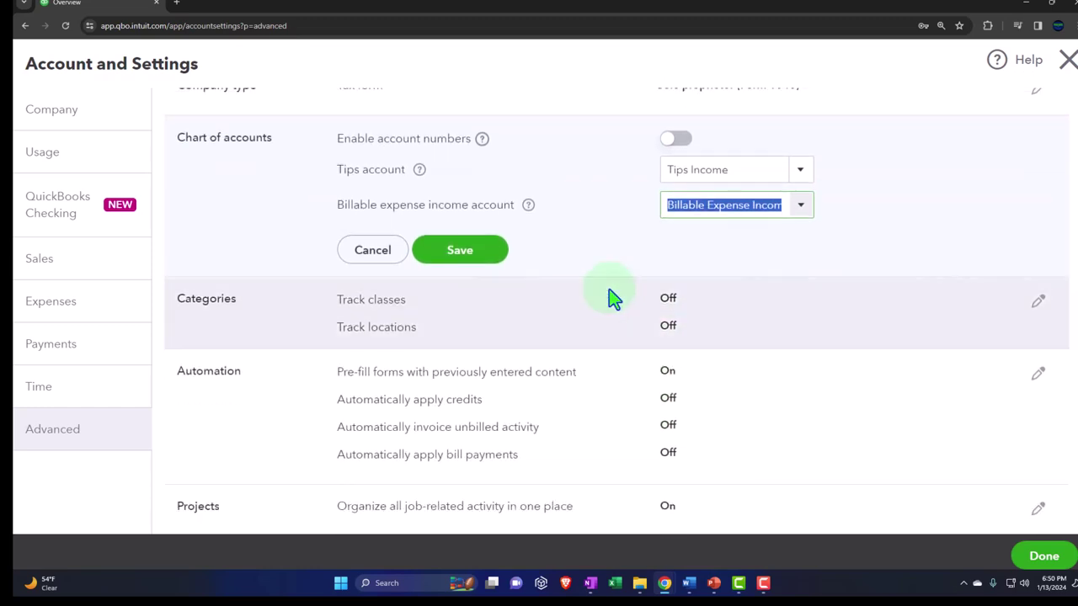
left_click(296, 316)
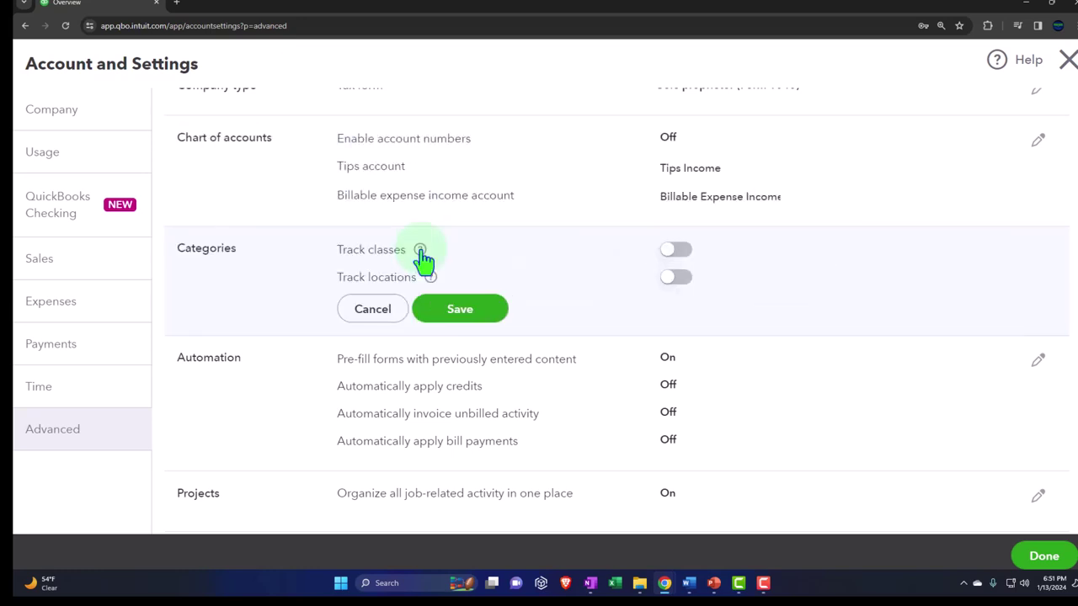
Open the Automation settings, review the form pre-fill option, and read the help for Automatically apply credits
scroll(421, 261, "down", 2)
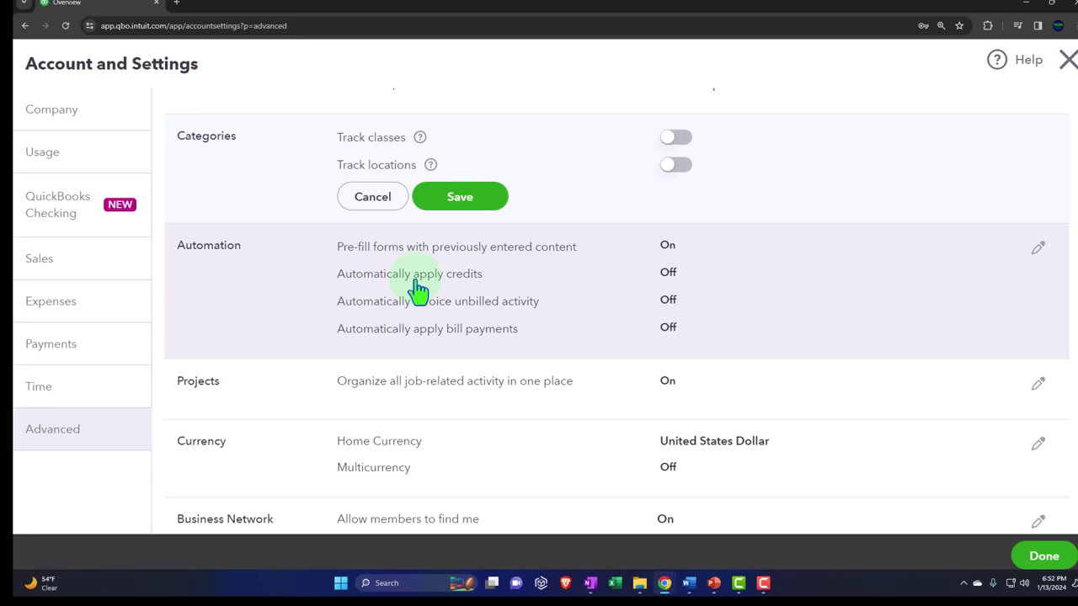
left_click(419, 289)
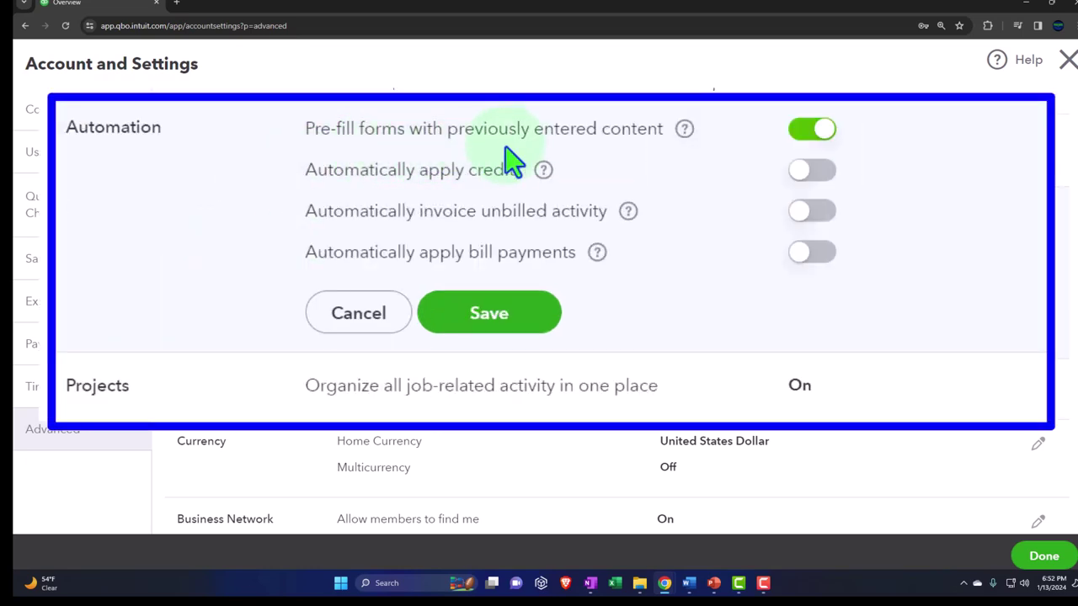
mouse_move(684, 138)
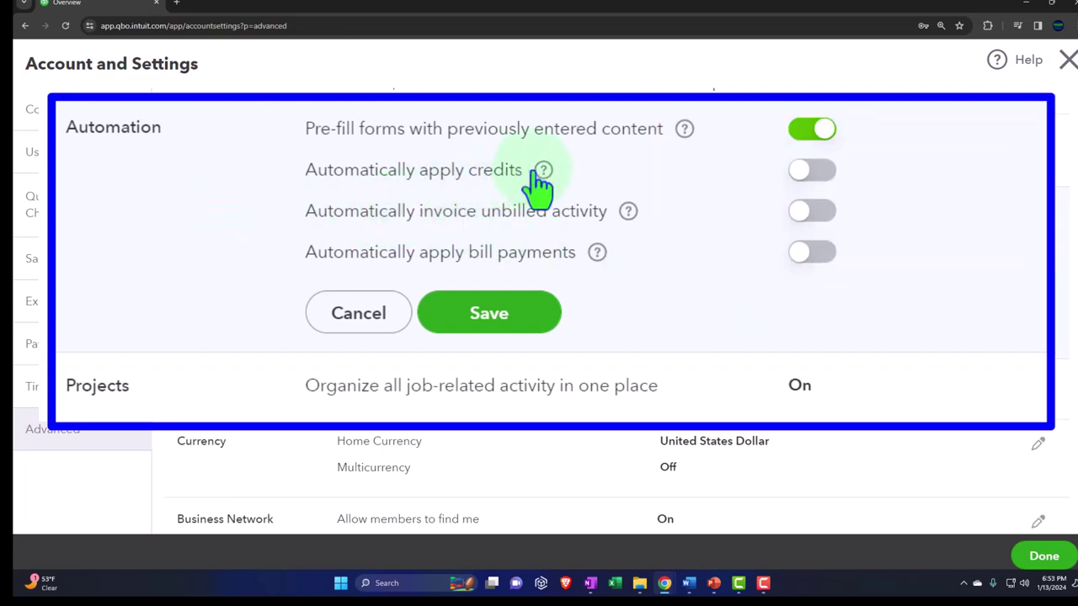
mouse_move(544, 172)
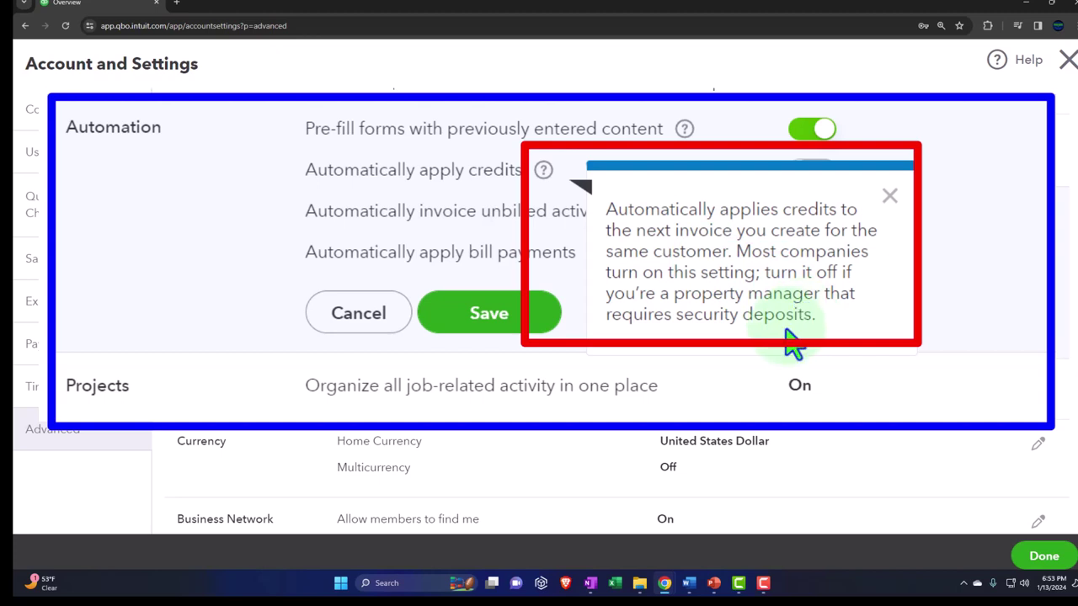
left_click(164, 240)
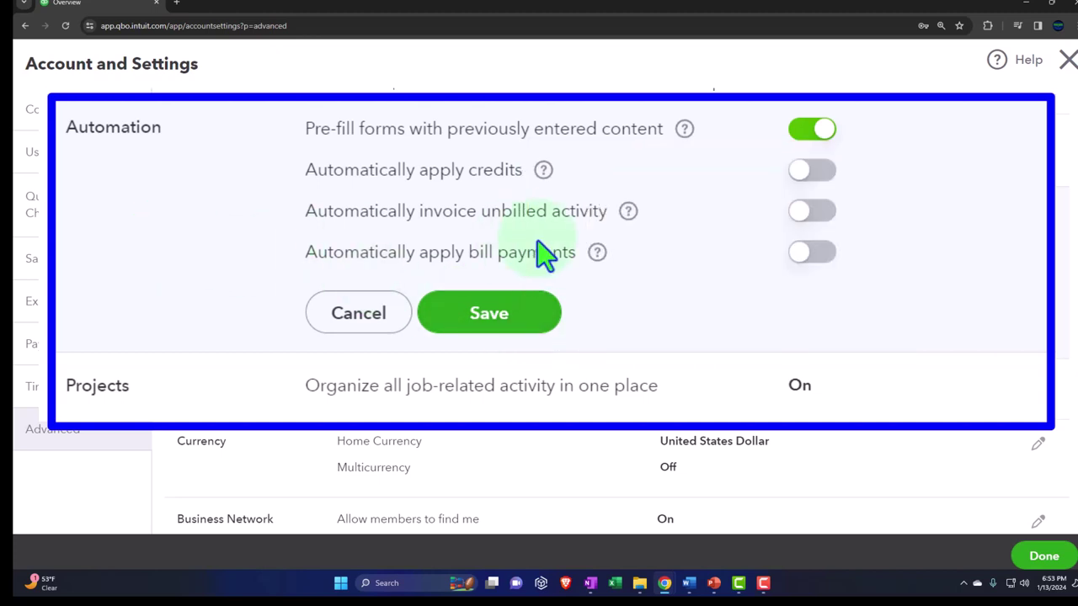
Read the help for Automatically invoice unbilled activity and Automatically apply bill payments in the Automation settings
left_click(628, 212)
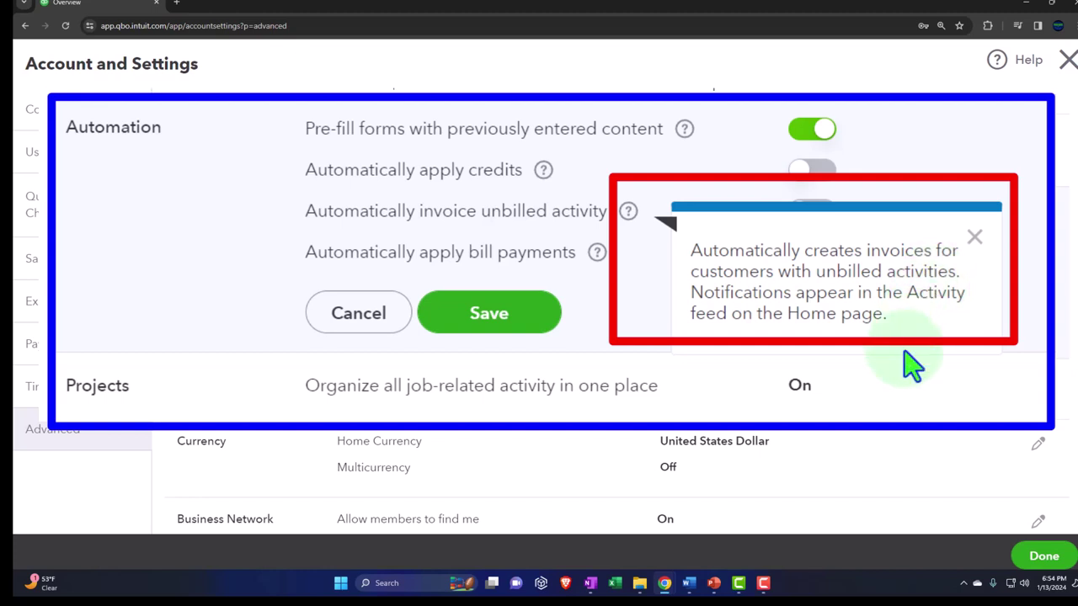
left_click(597, 254)
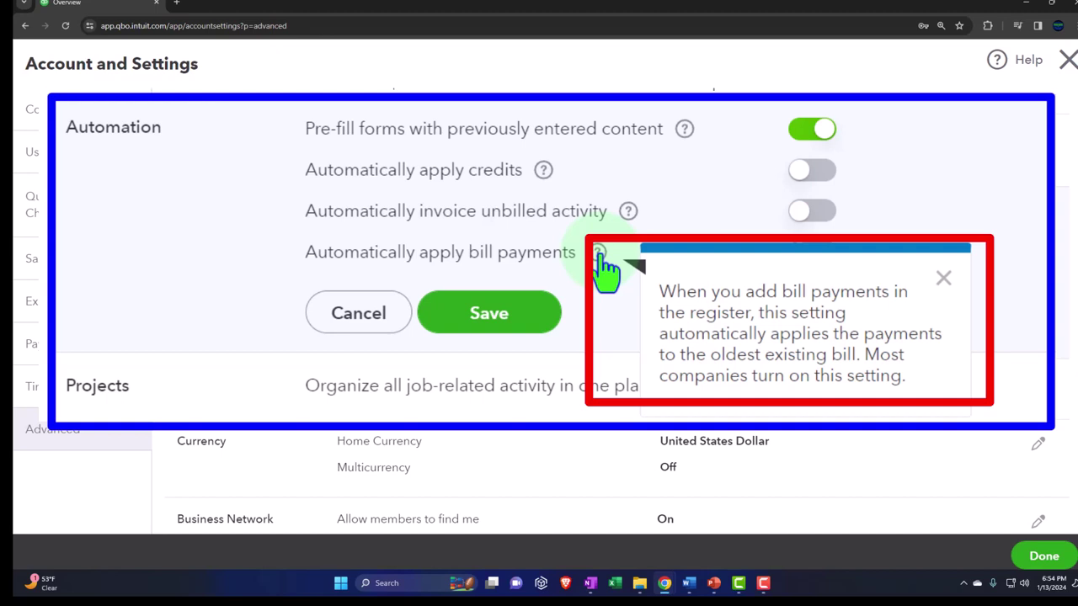
left_click(220, 278)
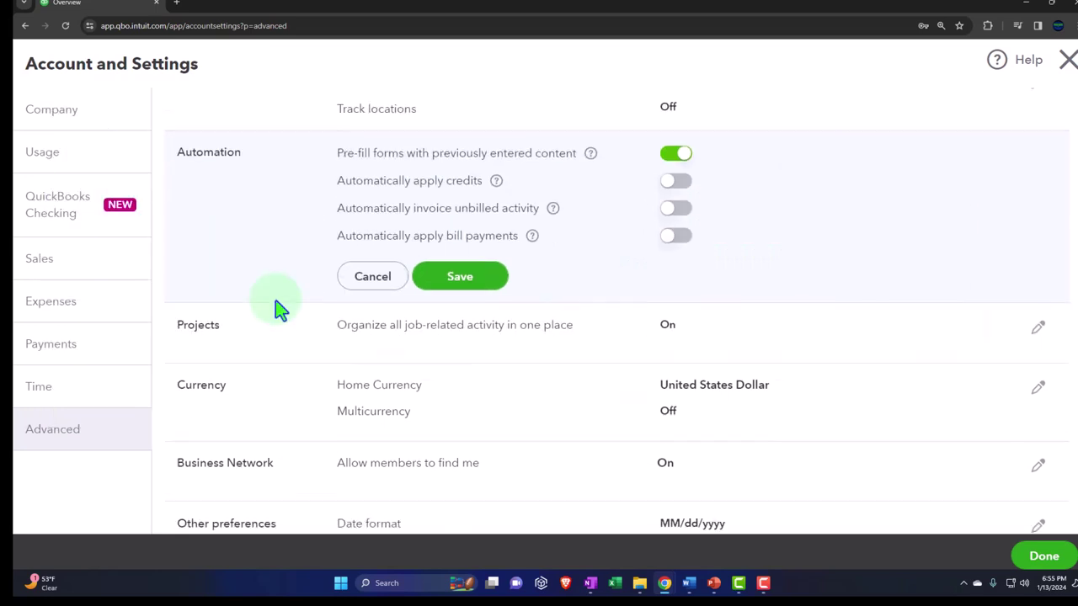
Review the Projects setting for organizing job-related activity and open the Currency settings
left_click(445, 347)
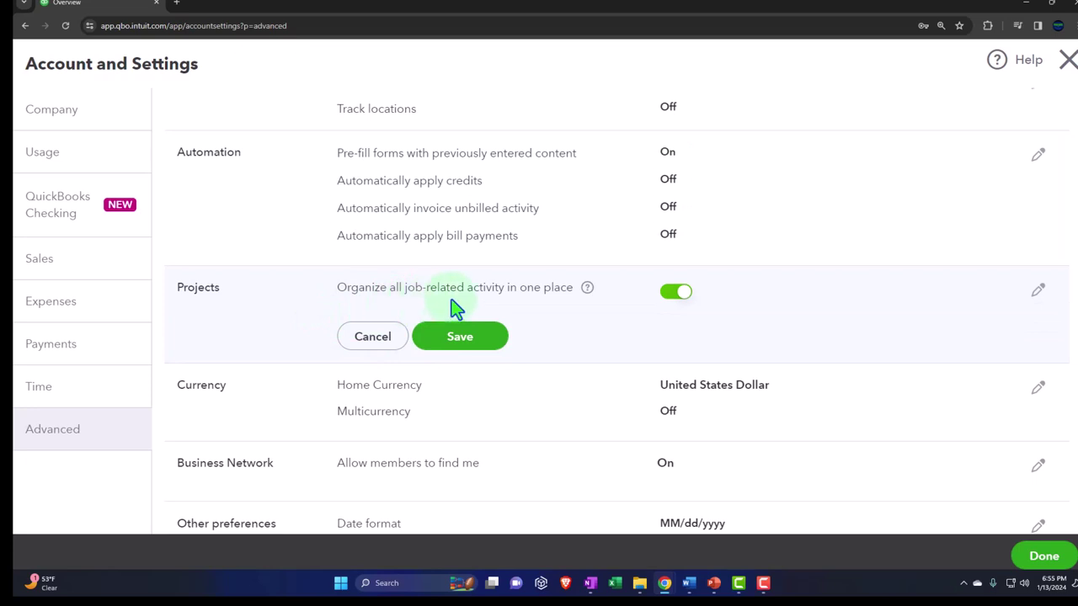
scroll(536, 311, "down", 1)
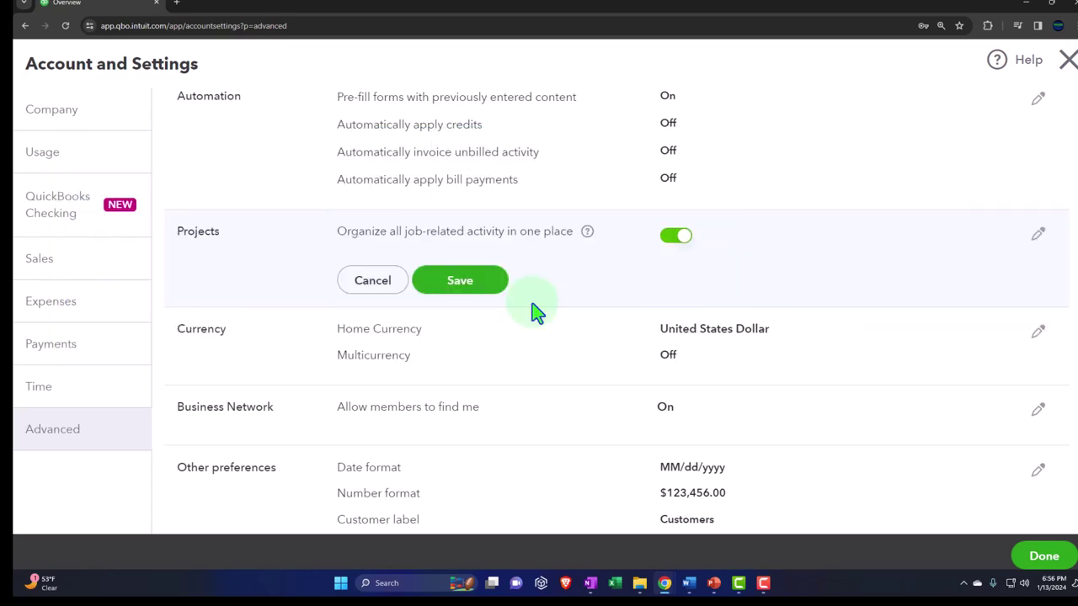
left_click(521, 335)
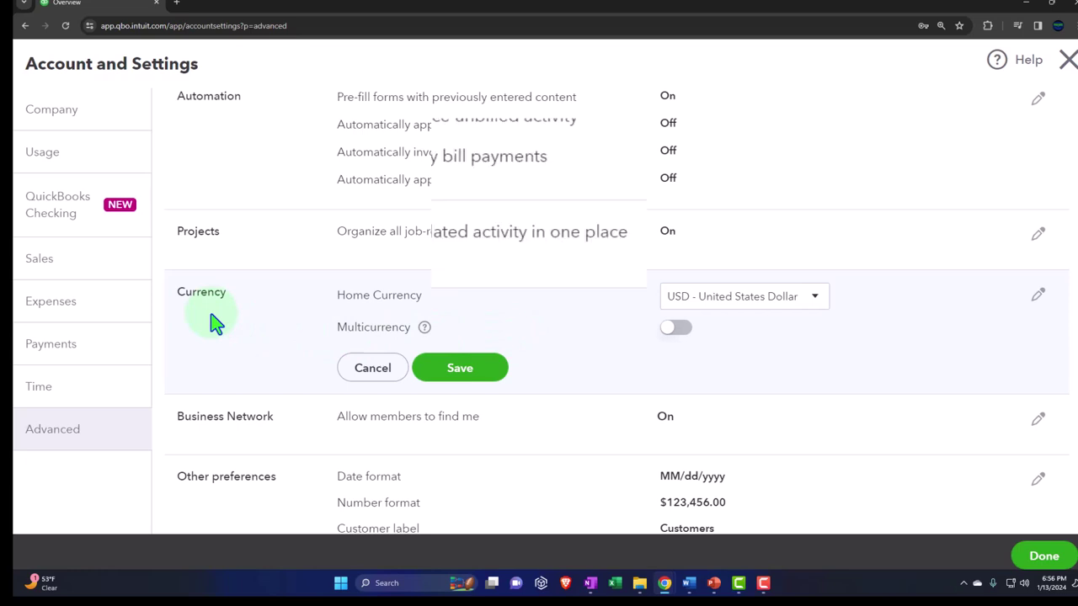
Try turning on Multicurrency, read its conditions, and turn it off again
scroll(215, 324, "down", 2)
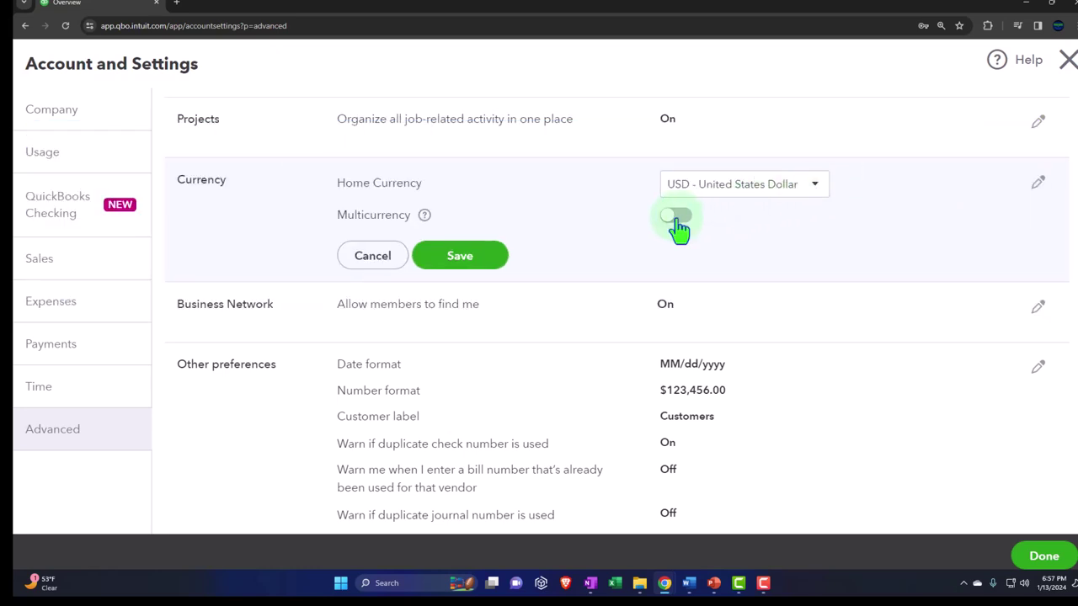
left_click(676, 216)
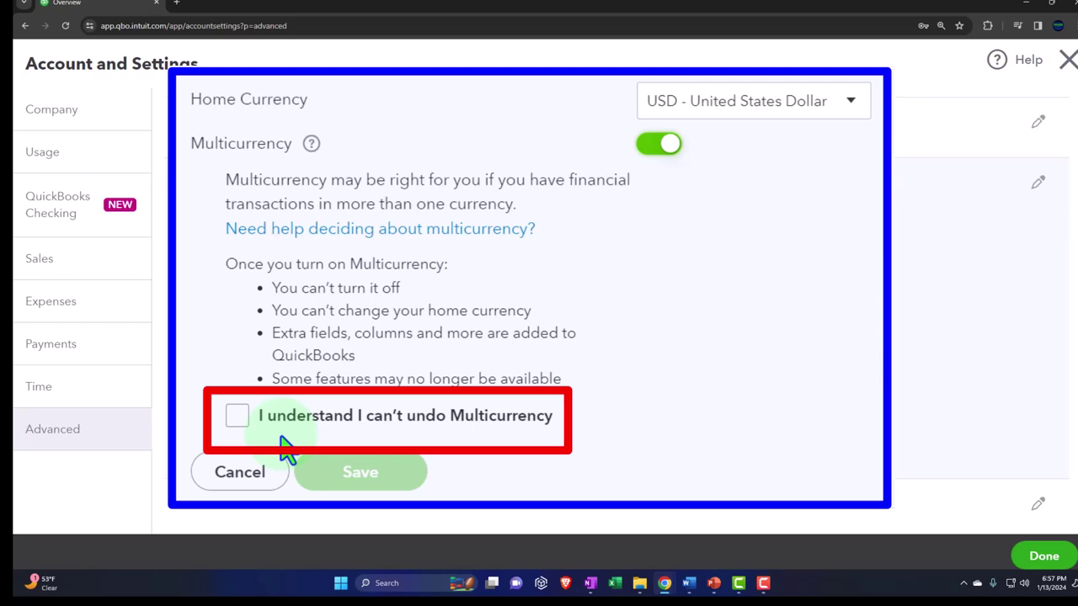
left_click(659, 144)
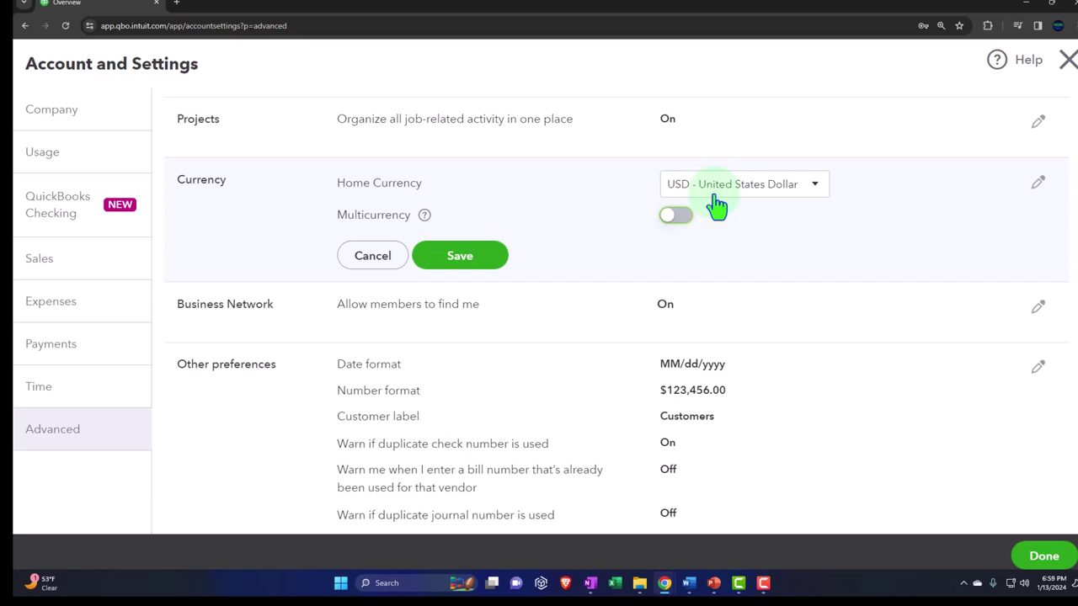
Review the Business Network option for letting members find the business and open the Other preferences settings
scroll(673, 218, "down", 1)
left_click(386, 286)
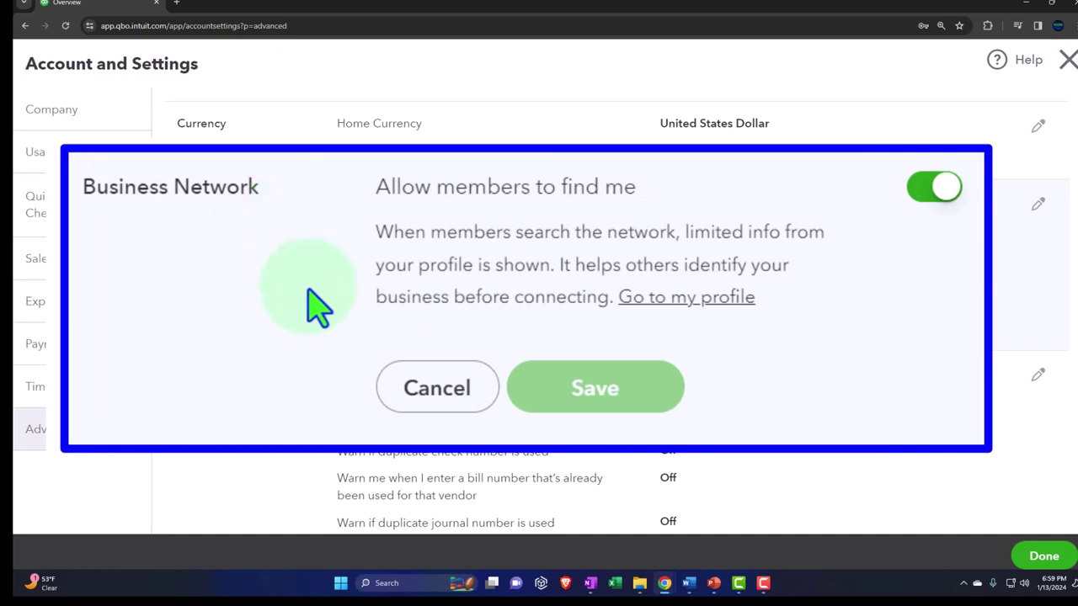
scroll(301, 261, "down", 1)
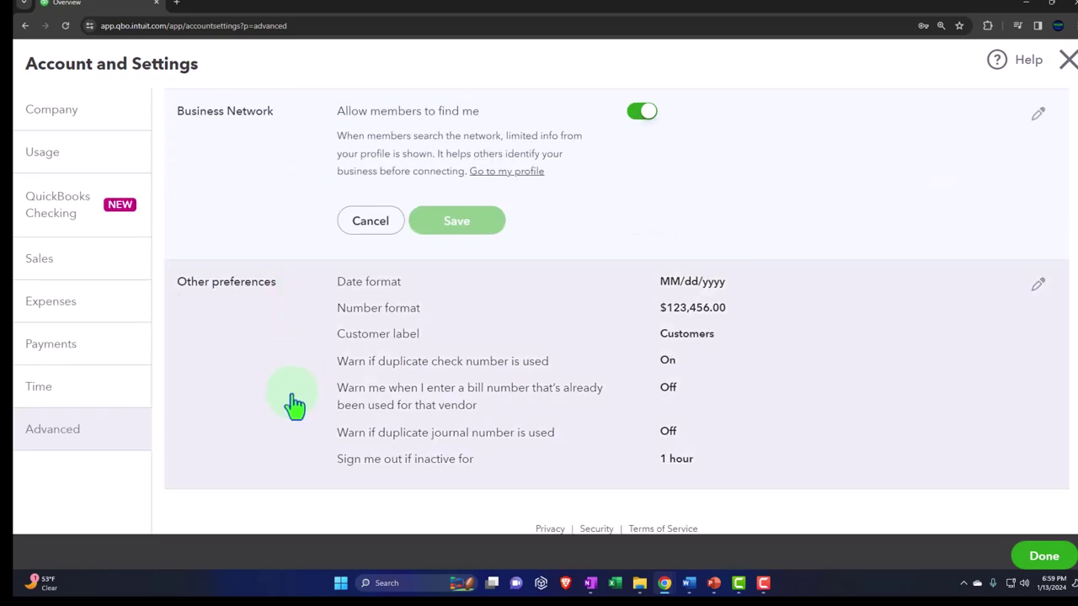
left_click(274, 392)
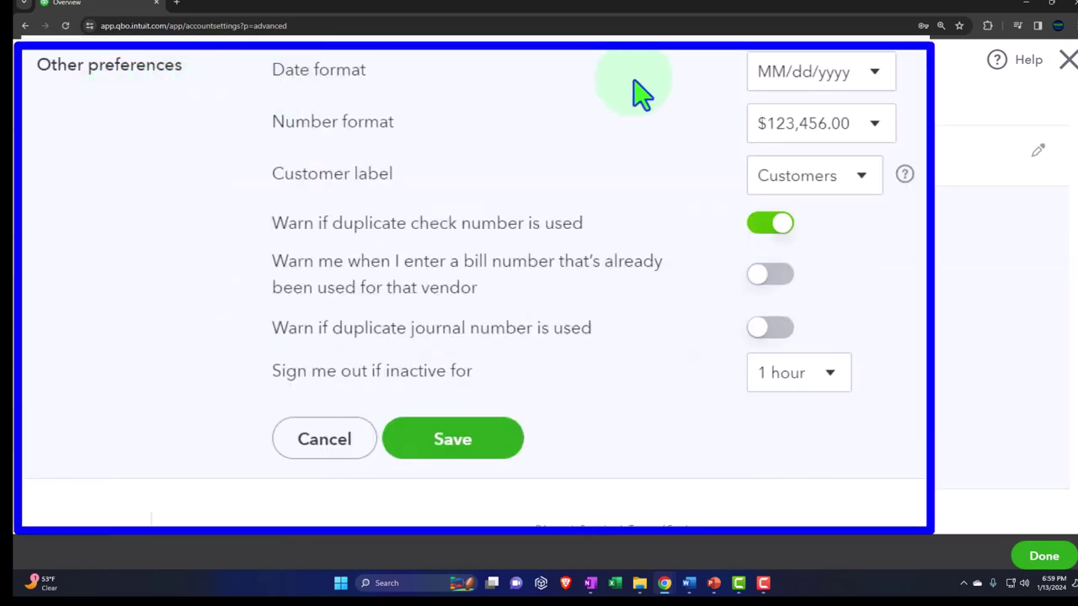
Review the available date and number formats, keeping MM/dd/yyyy and $123,456.00
left_click(880, 74)
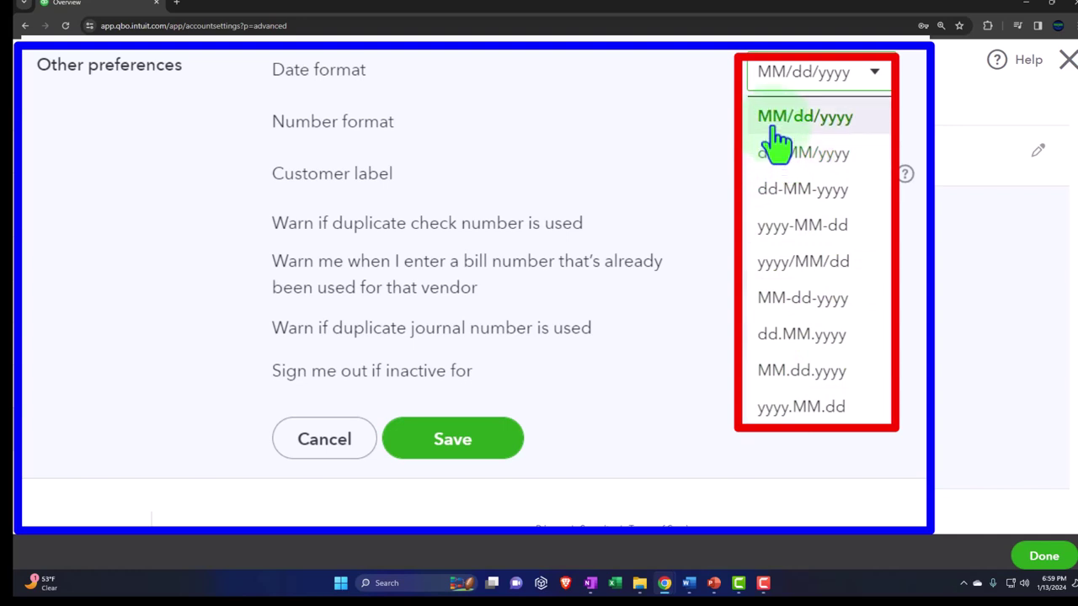
left_click(815, 122)
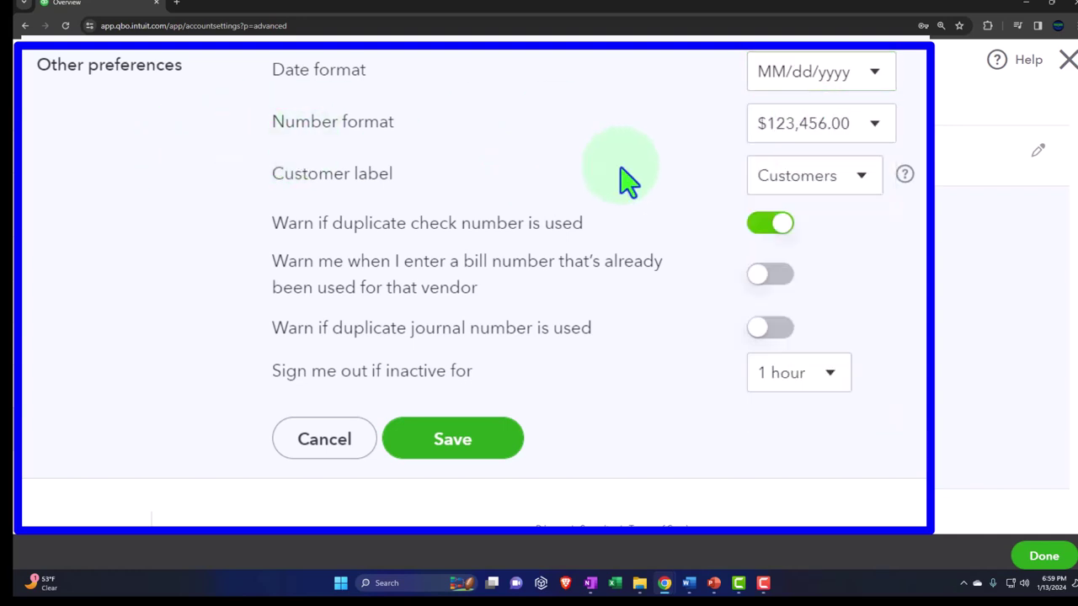
left_click(870, 134)
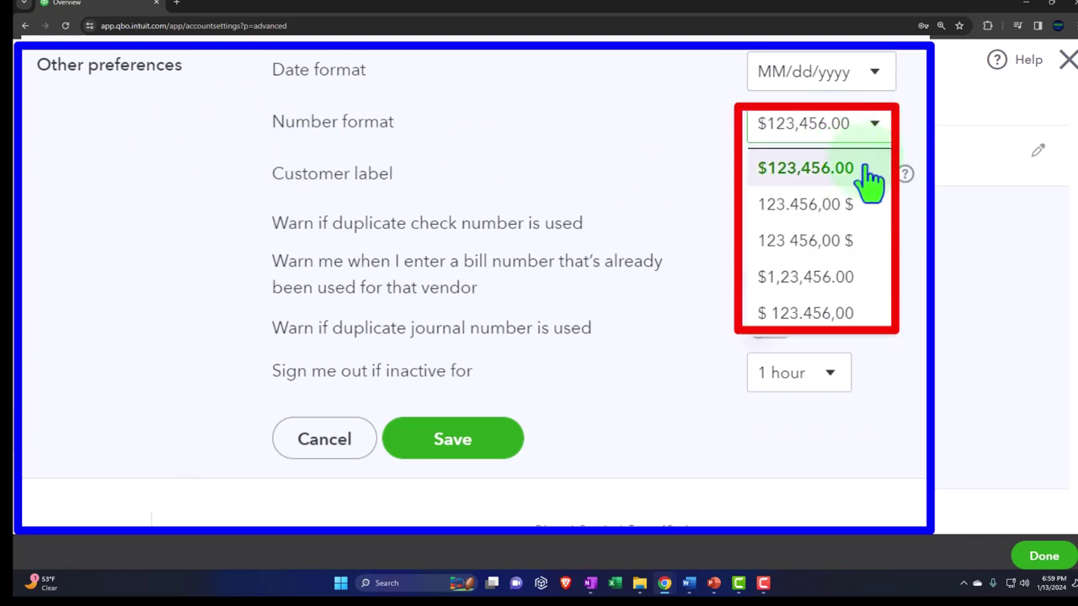
left_click(836, 181)
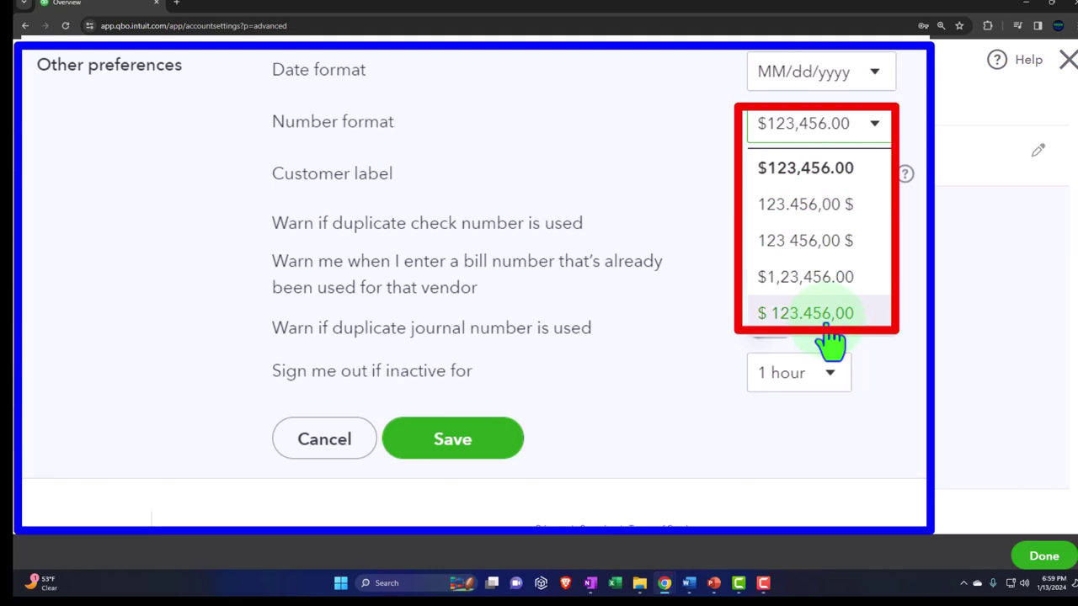
left_click(130, 193)
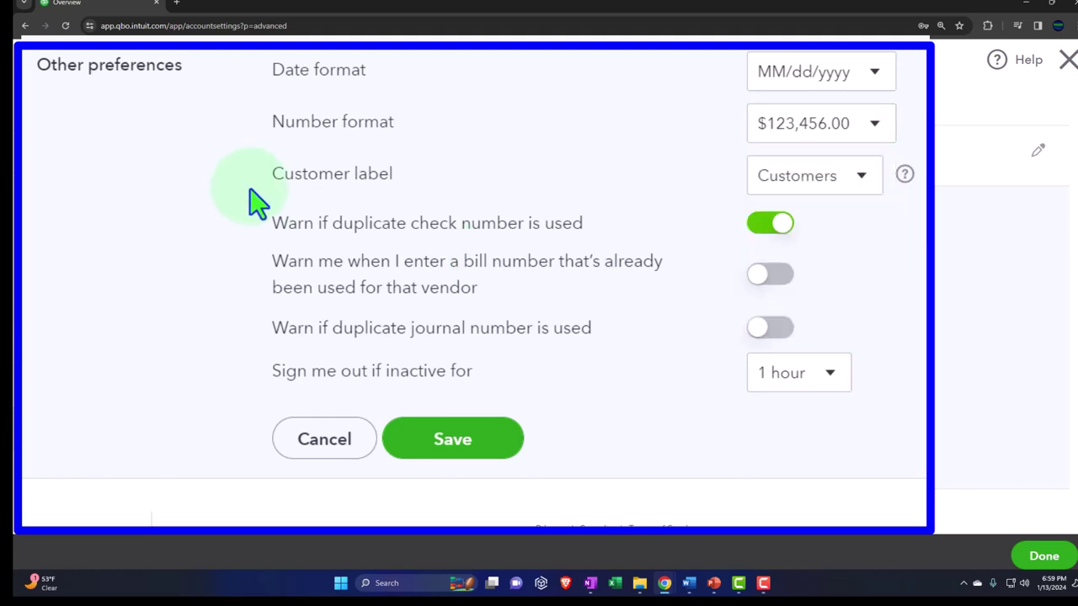
Review the customer label and inactivity sign-out choices, keeping Customers and 1 hour
left_click(860, 178)
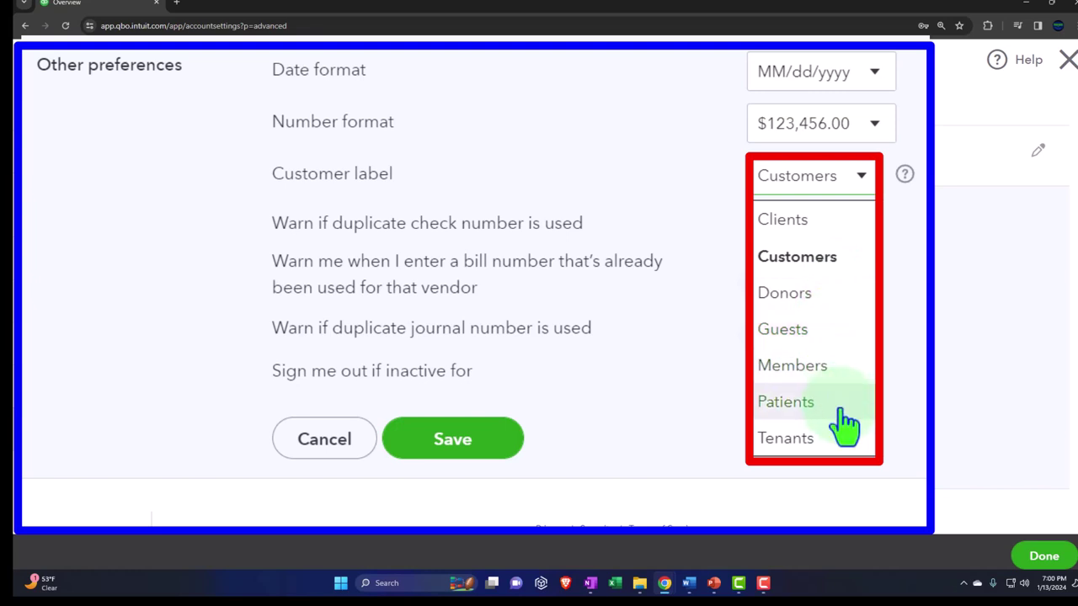
left_click(101, 244)
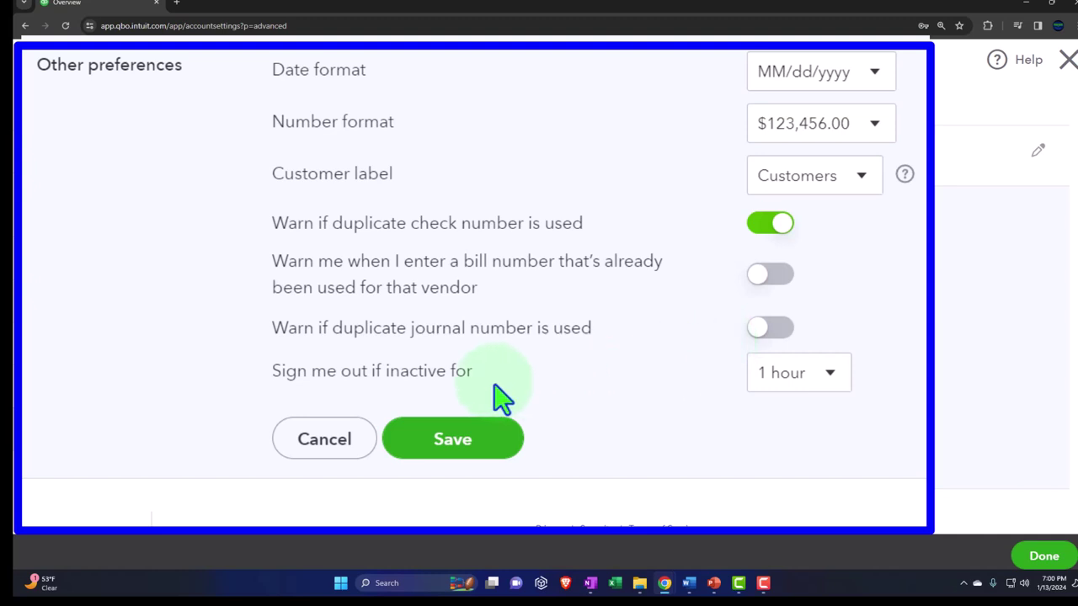
left_click(831, 381)
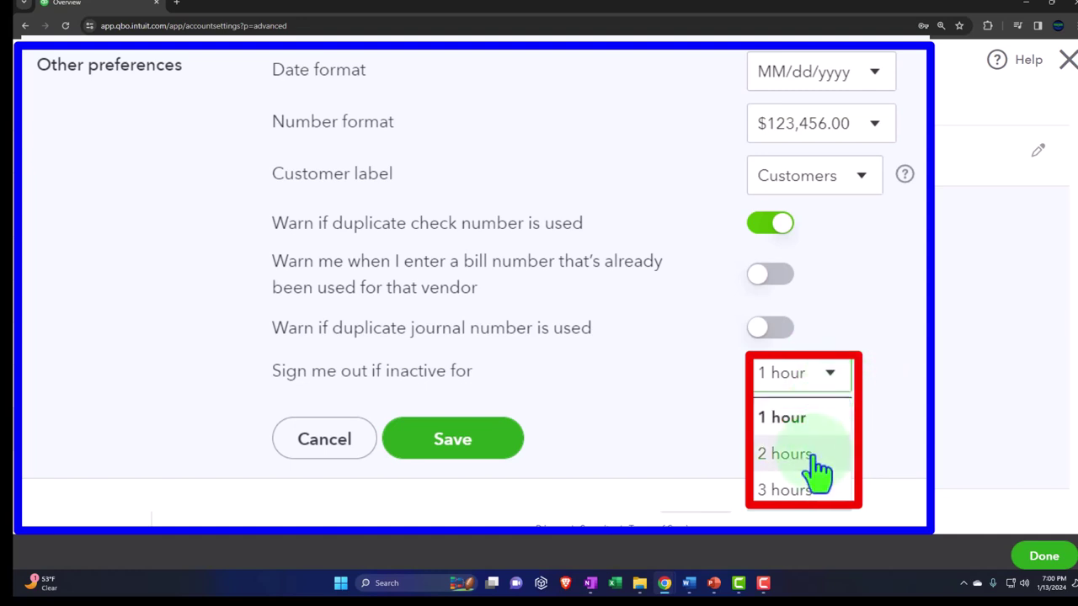
left_click(677, 449)
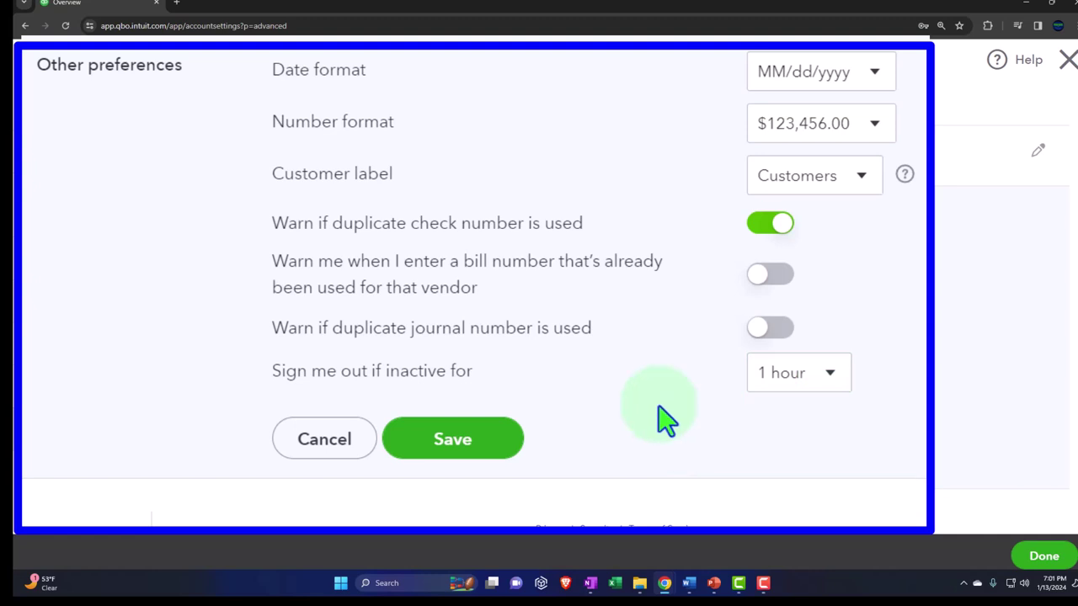